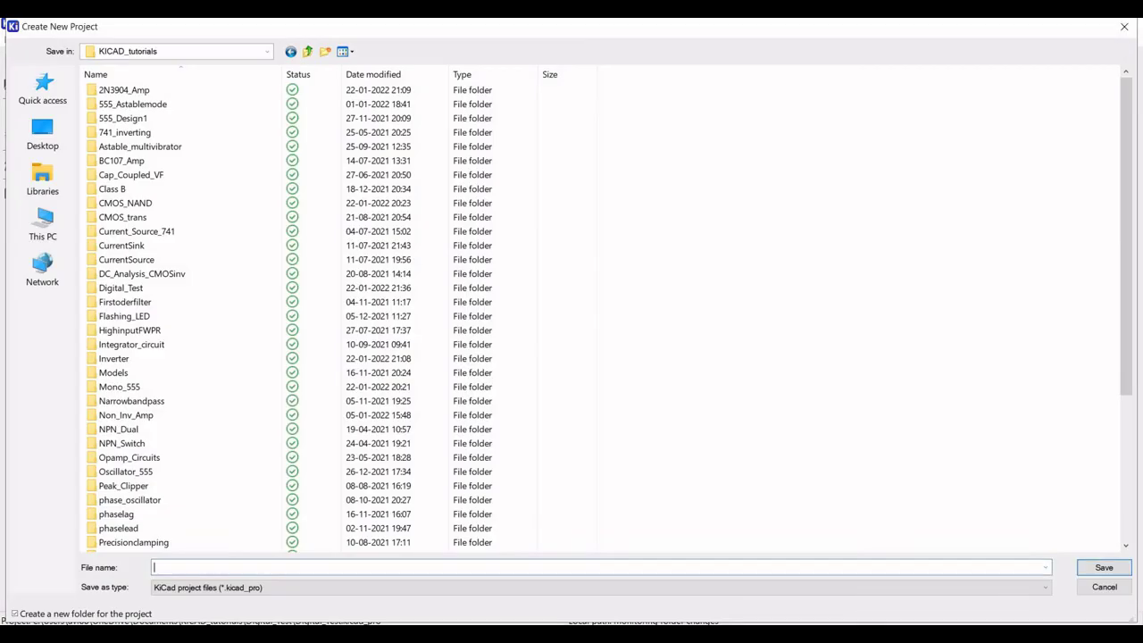
- Create a new project named Colpitts_osc in the KICAD_tutorials folder and open its schematic file
{"action": "type", "text": "Colpitts_osc"}
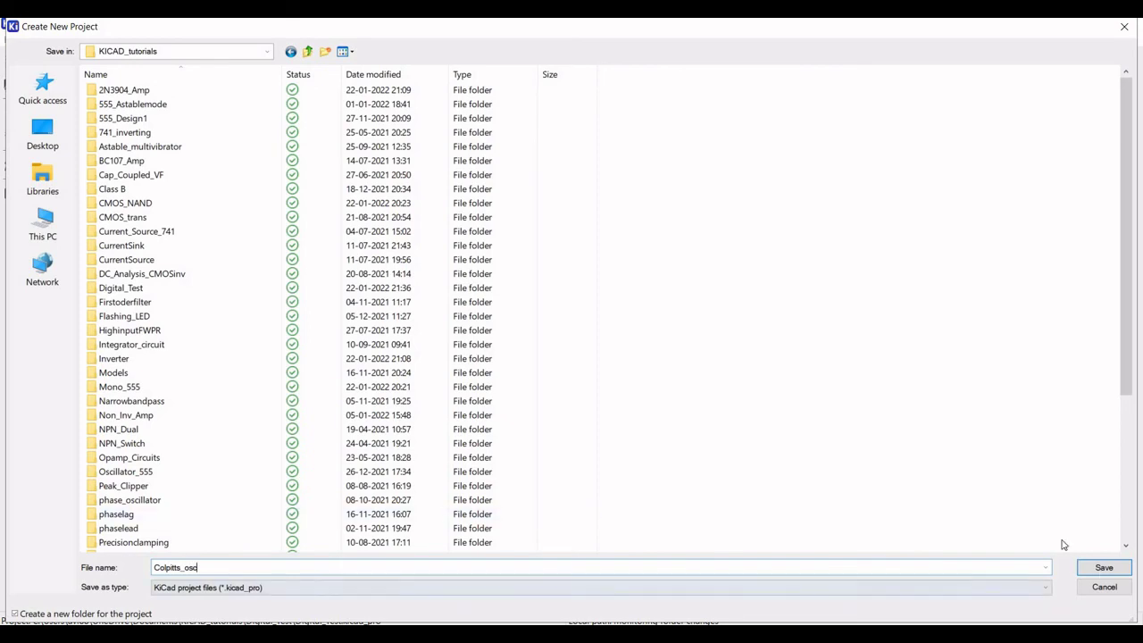
{"action": "left_click", "coordinate": [1101, 570]}
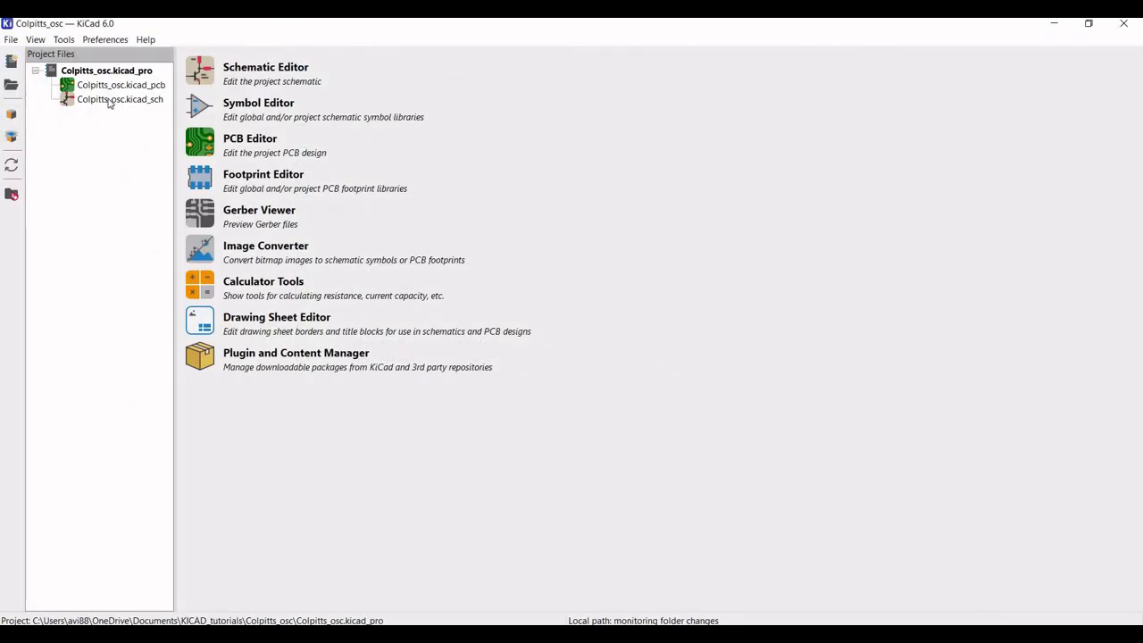
{"action": "double_click", "coordinate": [108, 99]}
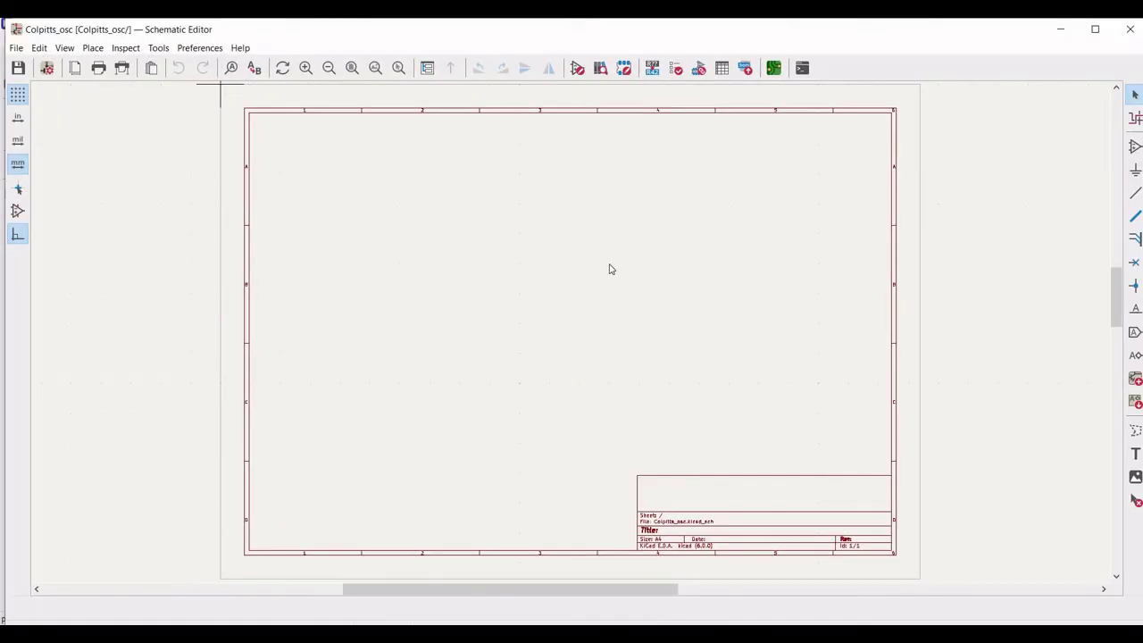
- Place a 2N2219 NPN transistor symbol from the Transistor_BJT library near the middle of the empty sheet
{"action": "scroll", "coordinate": [563, 326], "scroll_direction": "up", "scroll_amount": 5}
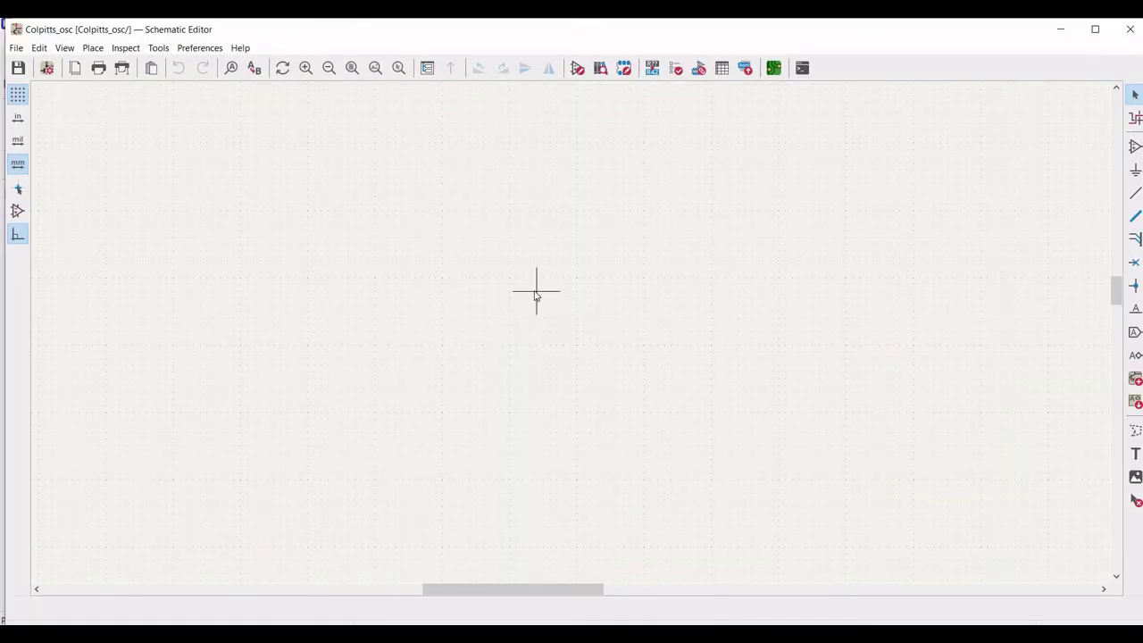
{"action": "left_click", "coordinate": [1132, 152]}
{"action": "left_click", "coordinate": [679, 262]}
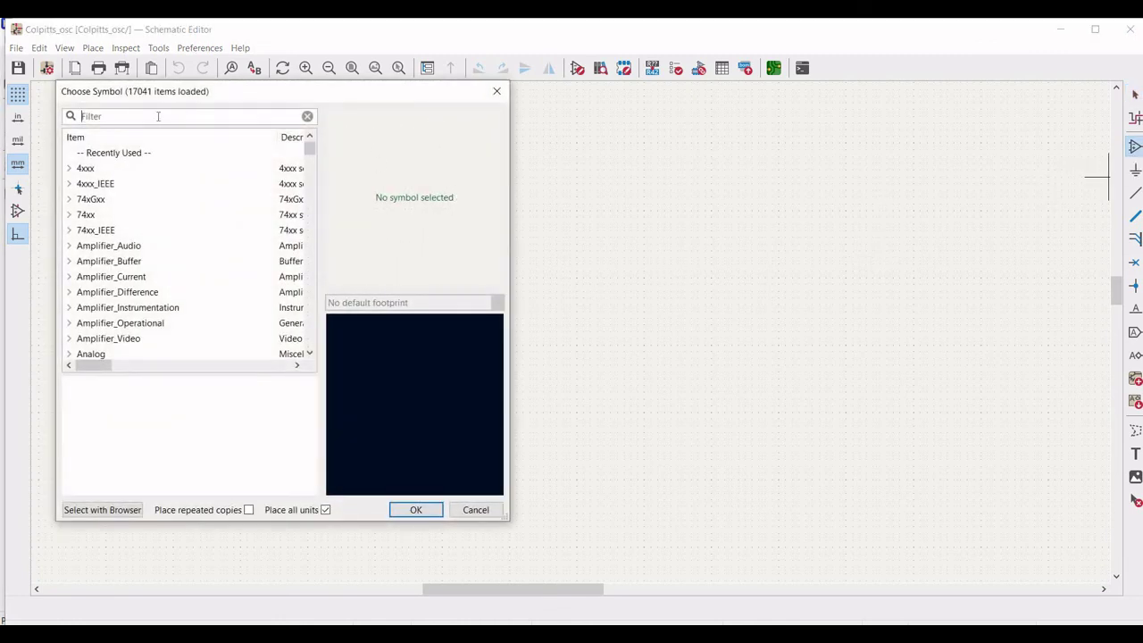
{"action": "left_click", "coordinate": [158, 116]}
{"action": "type", "text": "2n"}
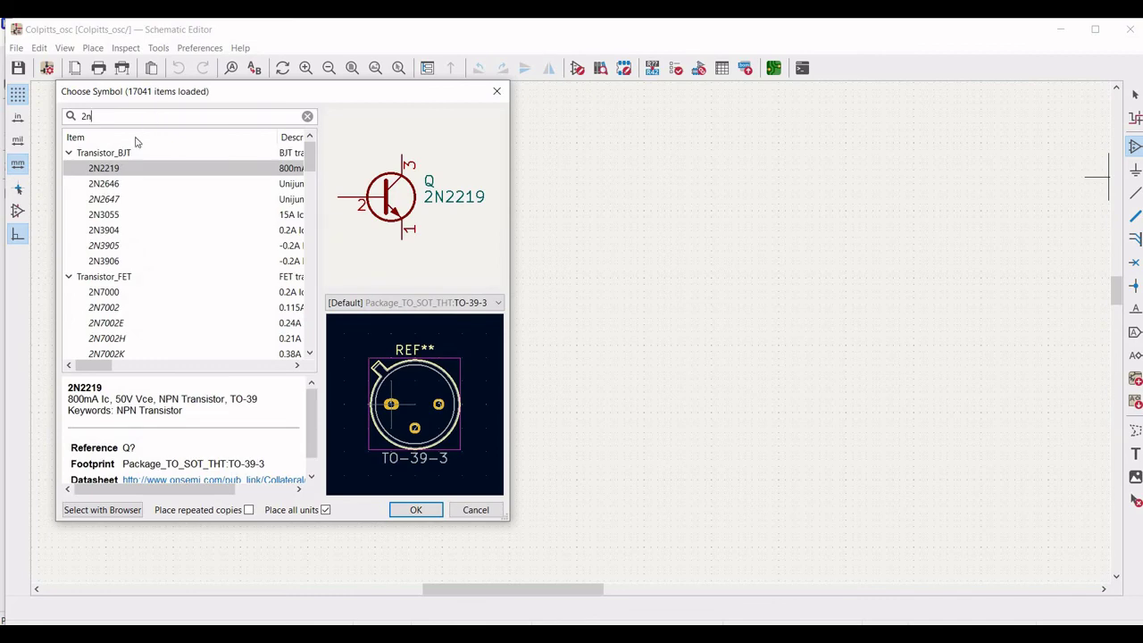
{"action": "left_click", "coordinate": [105, 170]}
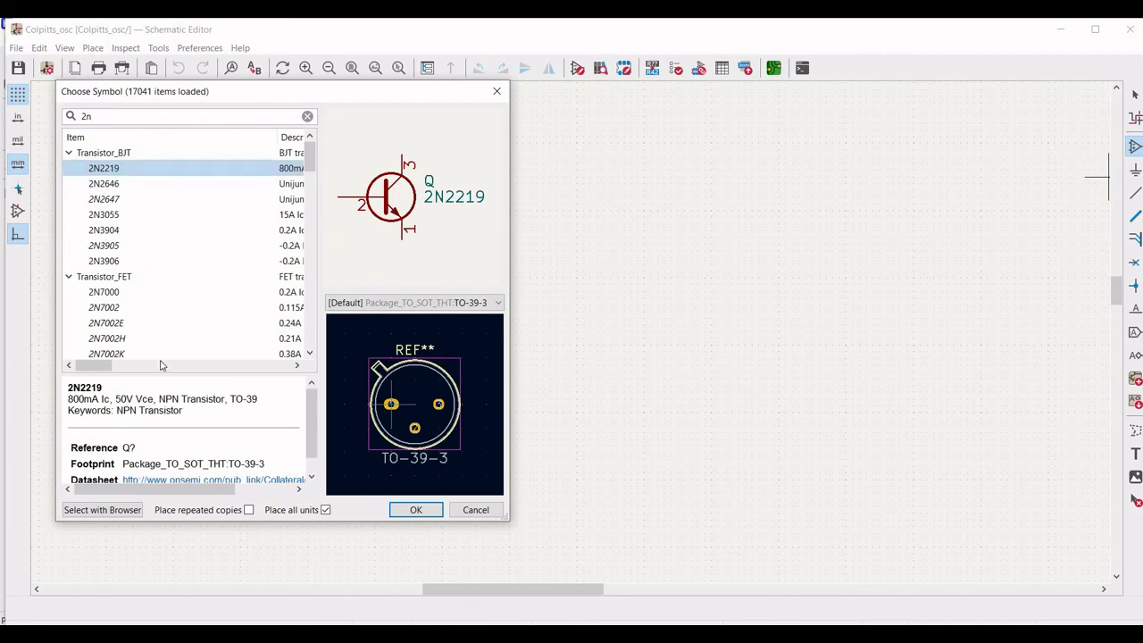
{"action": "left_click", "coordinate": [404, 513]}
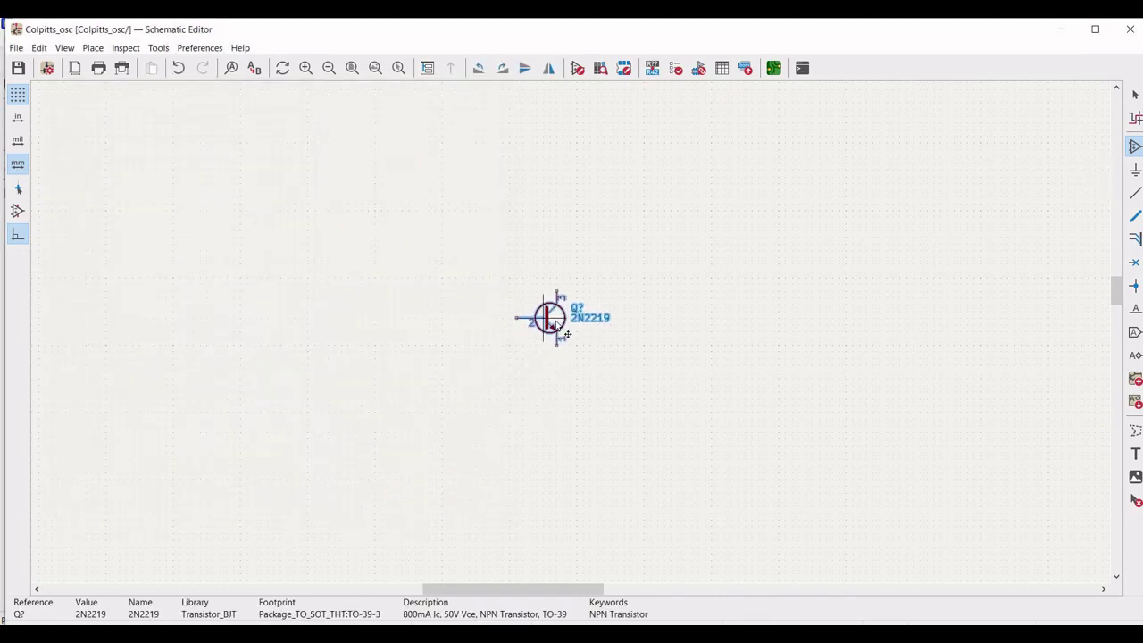
{"action": "left_click", "coordinate": [563, 329]}
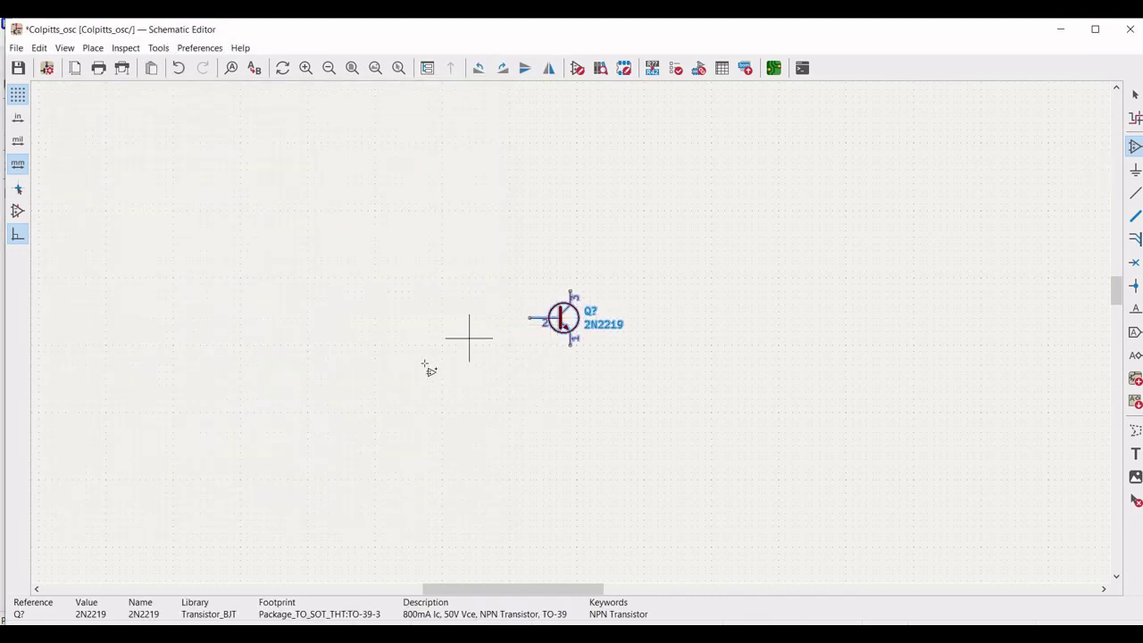
{"action": "key", "text": "Escape"}
{"action": "key", "text": "Escape"}
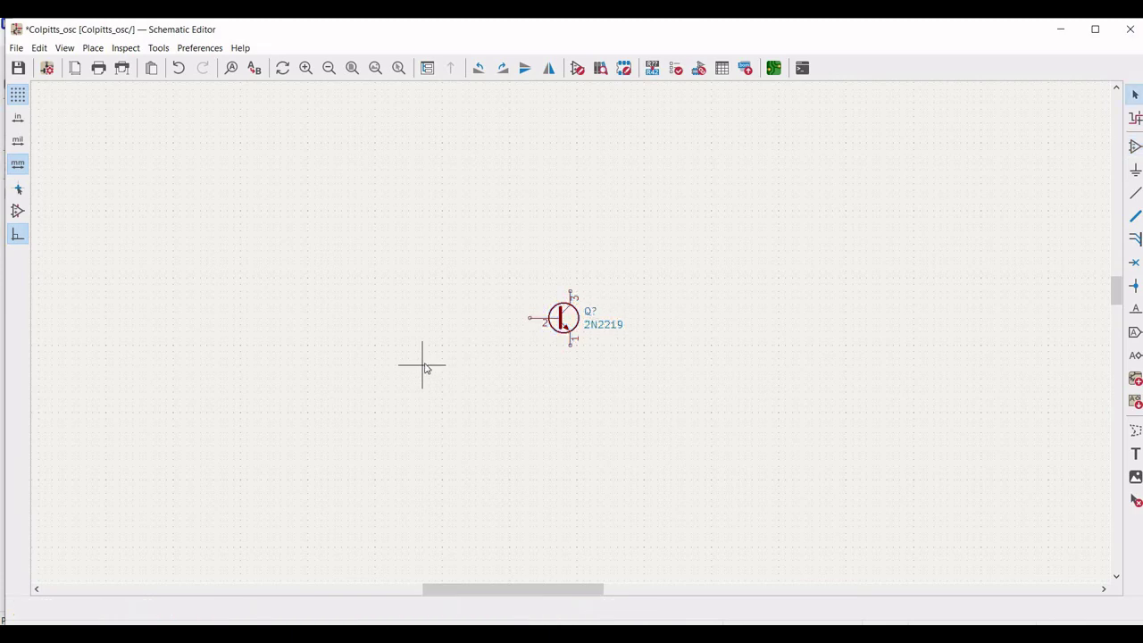
- Set the transistor's reference designator to Q1 in its symbol properties
{"action": "right_click", "coordinate": [565, 325]}
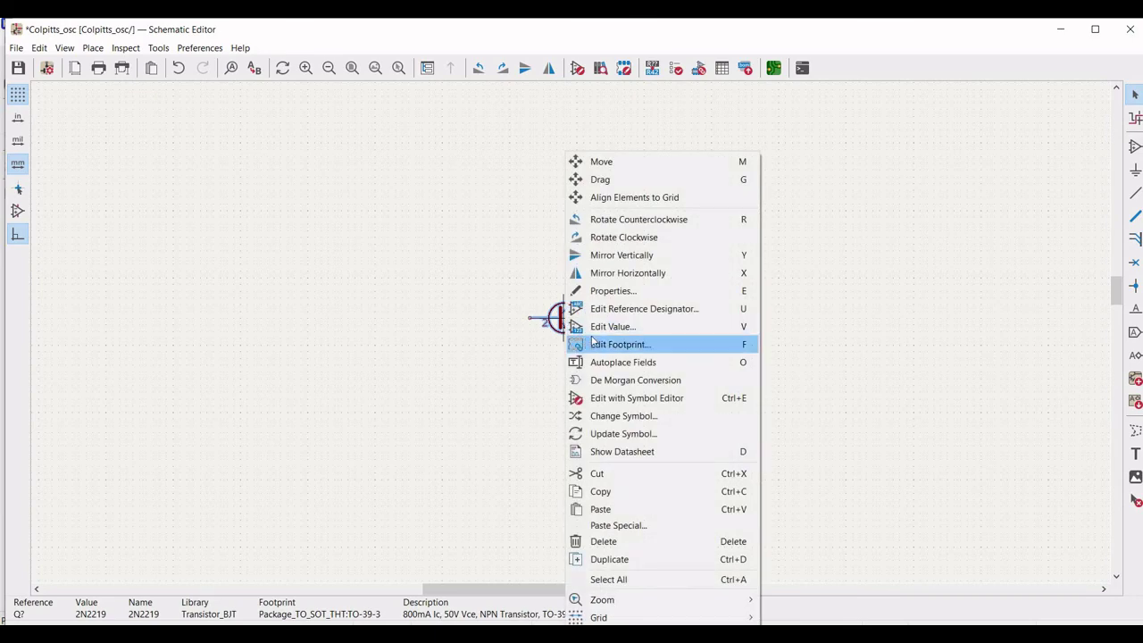
{"action": "left_click", "coordinate": [614, 291]}
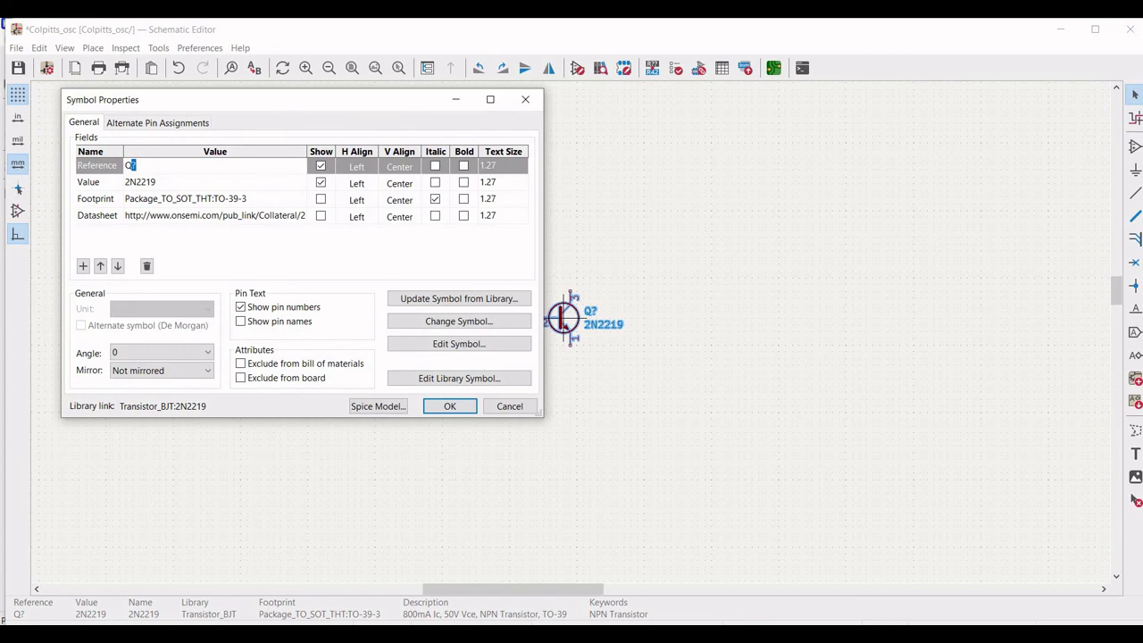
{"action": "type", "text": "1"}
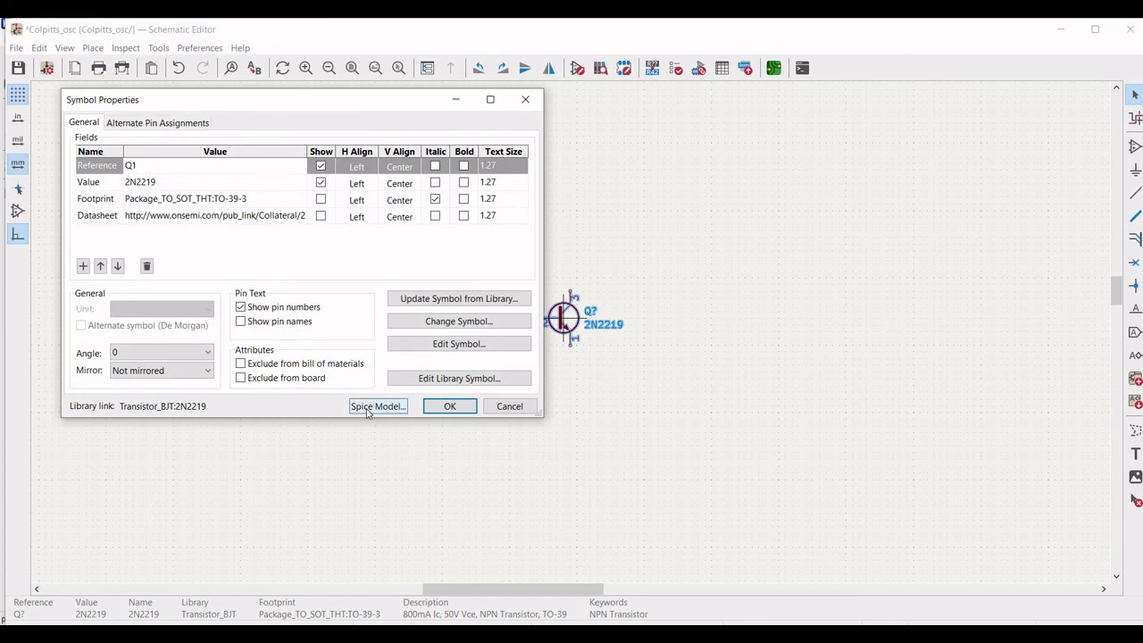
- Assign the SPICE model 2N2219A from the BJT1_model library in the KICAD_tutorials Models folder to the transistor
{"action": "left_click", "coordinate": [367, 409]}
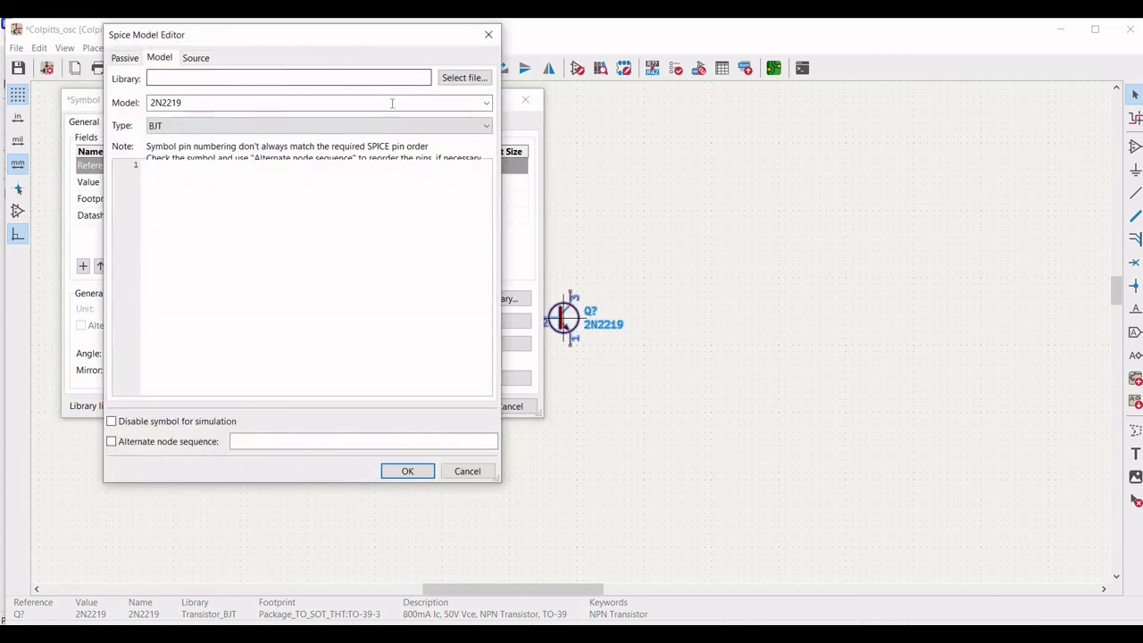
{"action": "left_click", "coordinate": [451, 80]}
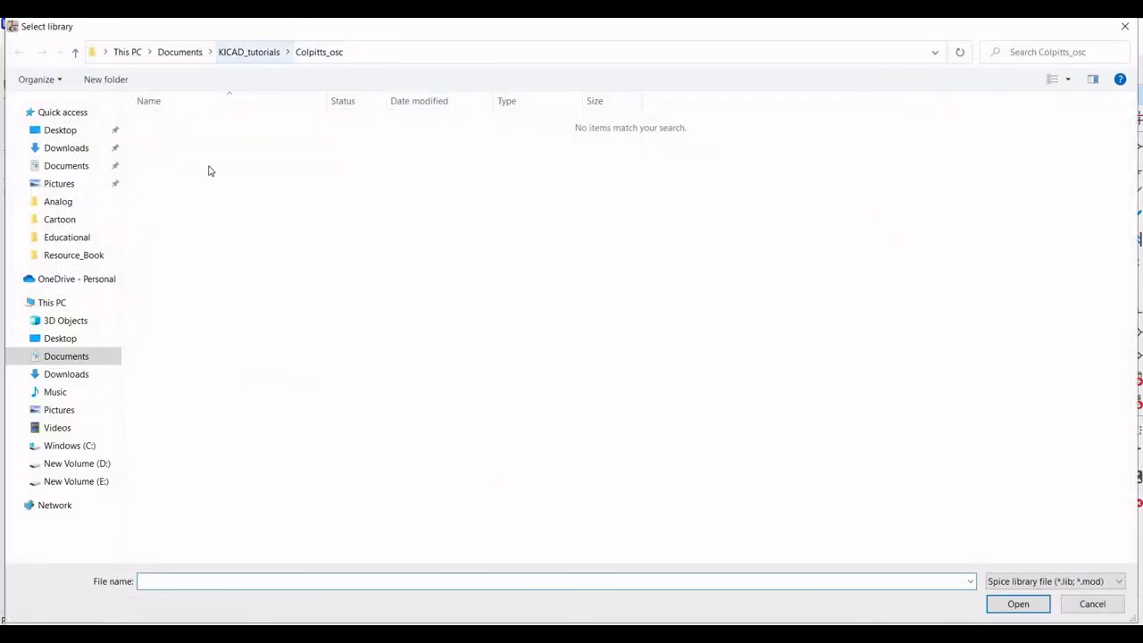
{"action": "left_click", "coordinate": [248, 52]}
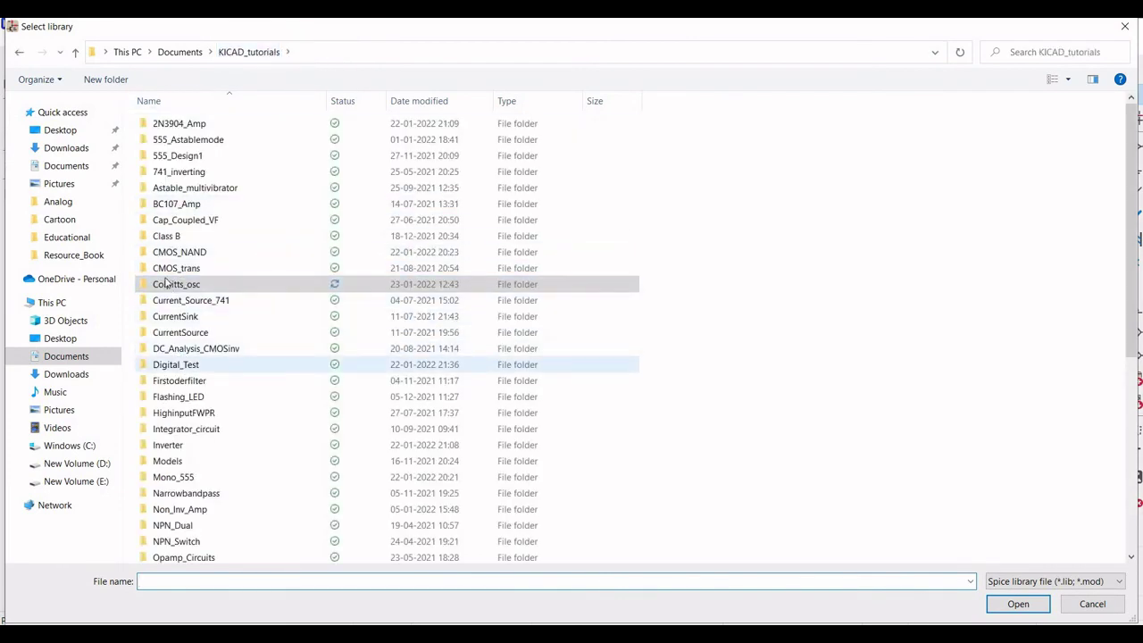
{"action": "double_click", "coordinate": [169, 461]}
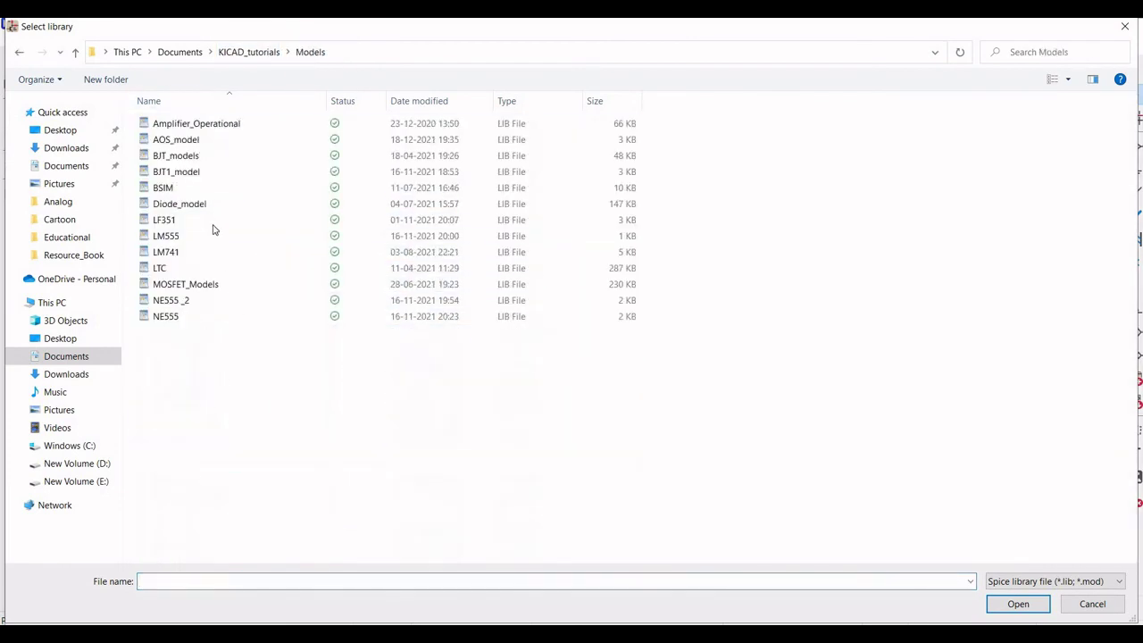
{"action": "left_click", "coordinate": [183, 171]}
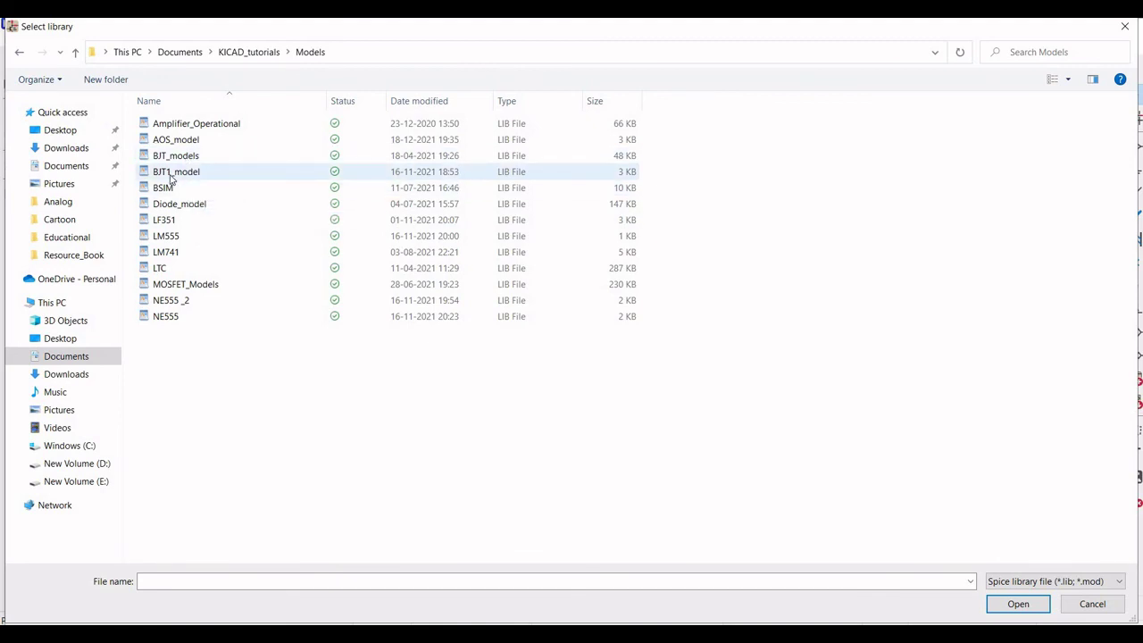
{"action": "left_click", "coordinate": [1013, 604]}
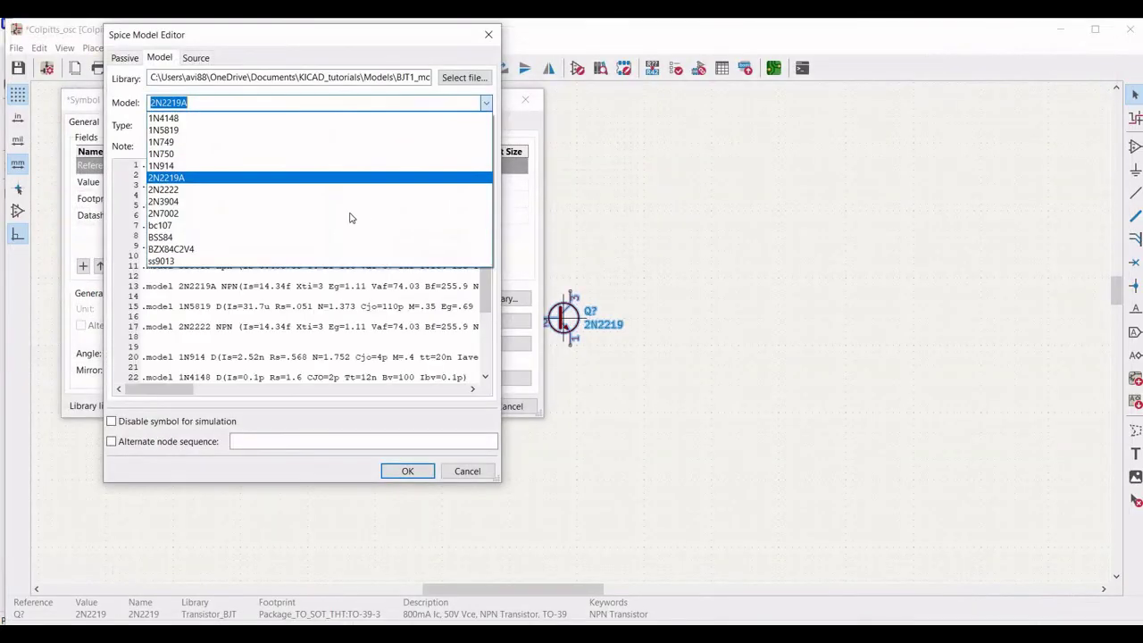
{"action": "left_click", "coordinate": [163, 177]}
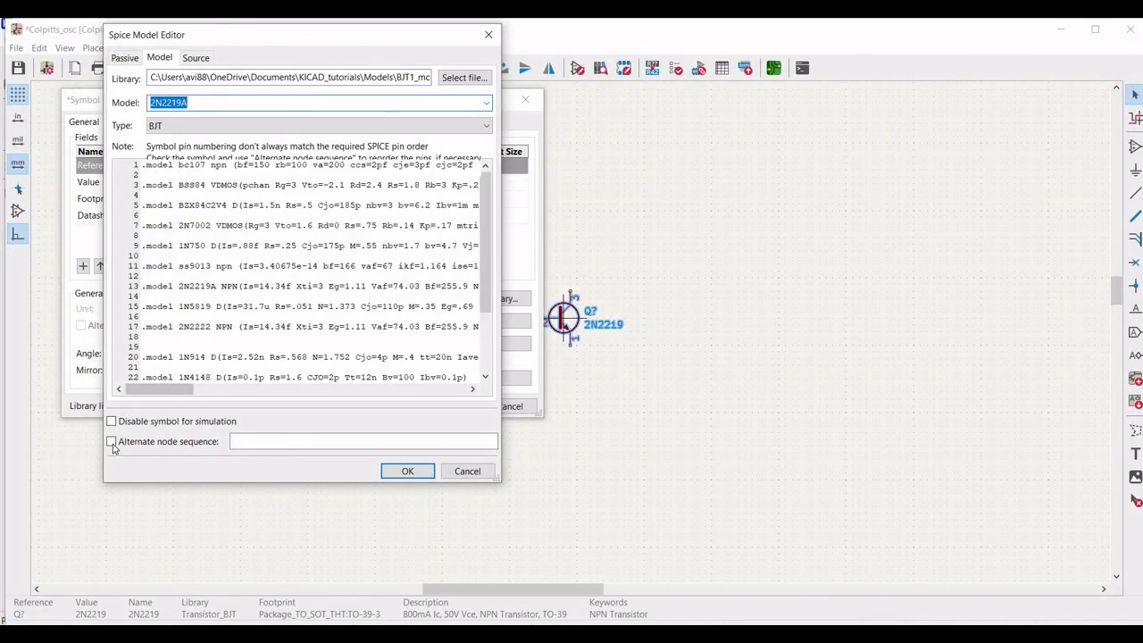
- Enable the transistor's alternate node sequence as 3 2 1 and apply the model and symbol properties
{"action": "left_click", "coordinate": [212, 441]}
{"action": "left_click", "coordinate": [257, 444]}
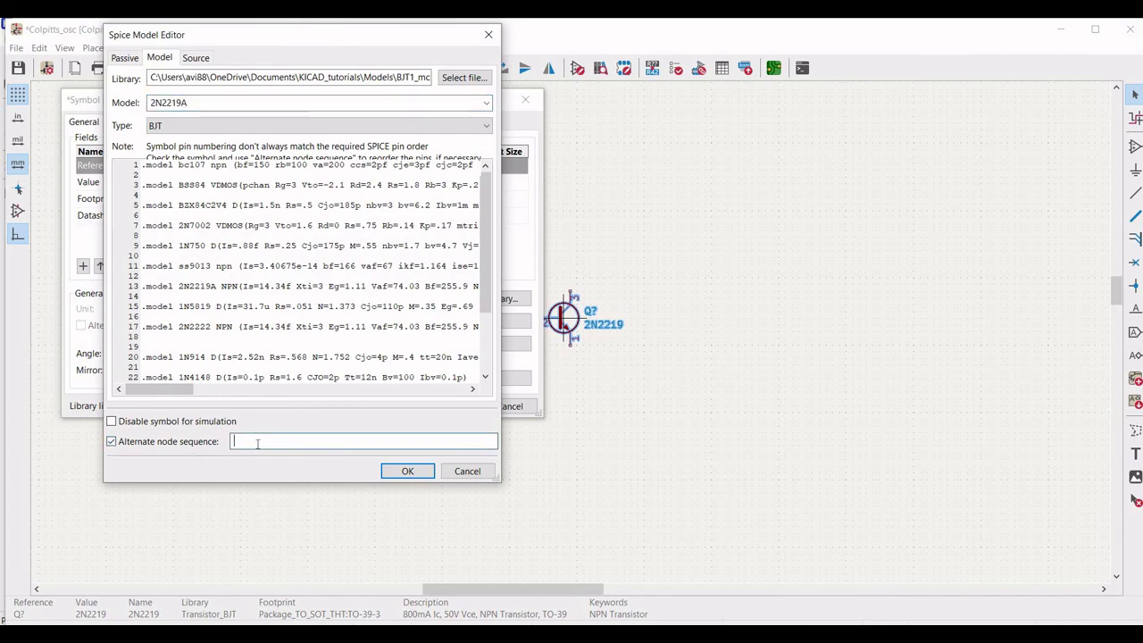
{"action": "type", "text": "3 2 1"}
{"action": "left_click", "coordinate": [407, 471]}
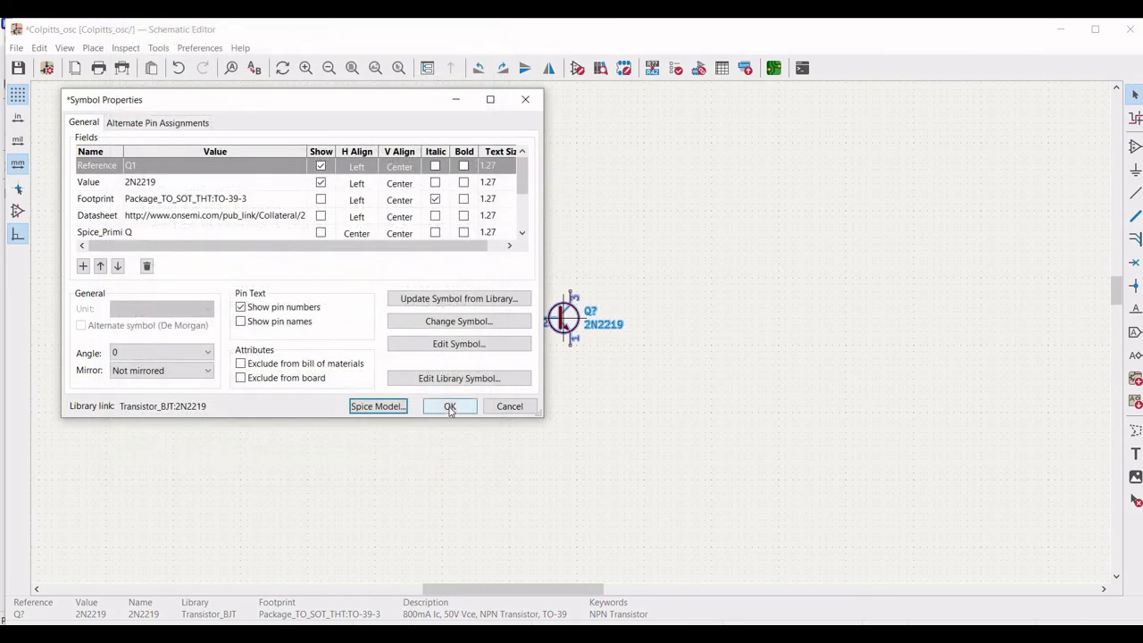
{"action": "left_click", "coordinate": [450, 408]}
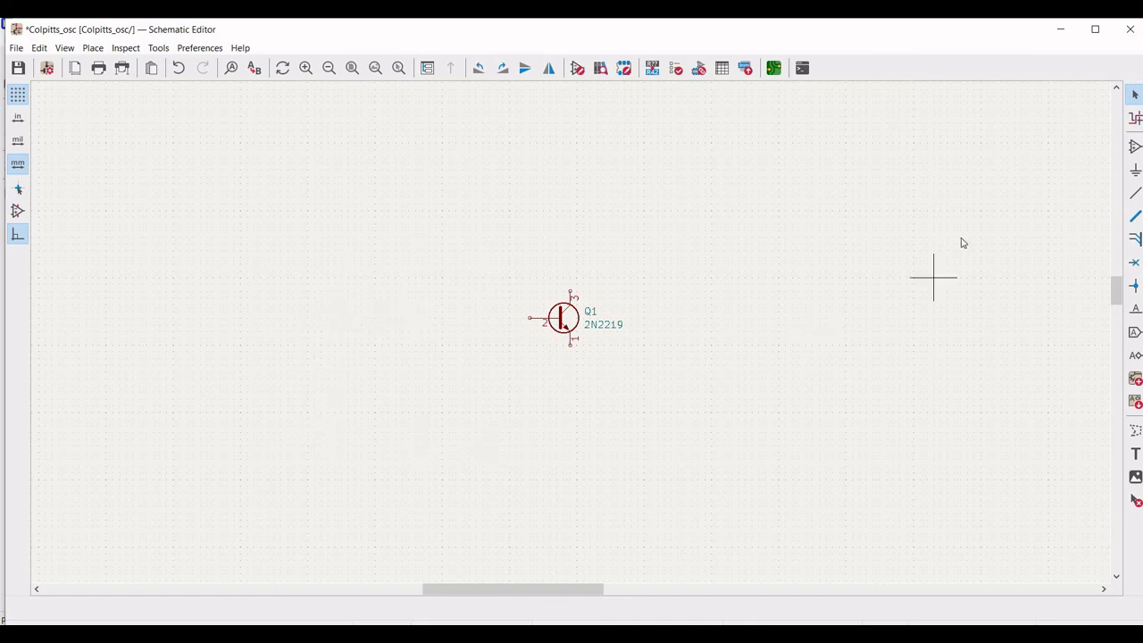
- Place a C_Polarized capacitor symbol well to the lower left of transistor Q1
{"action": "left_click", "coordinate": [1135, 146]}
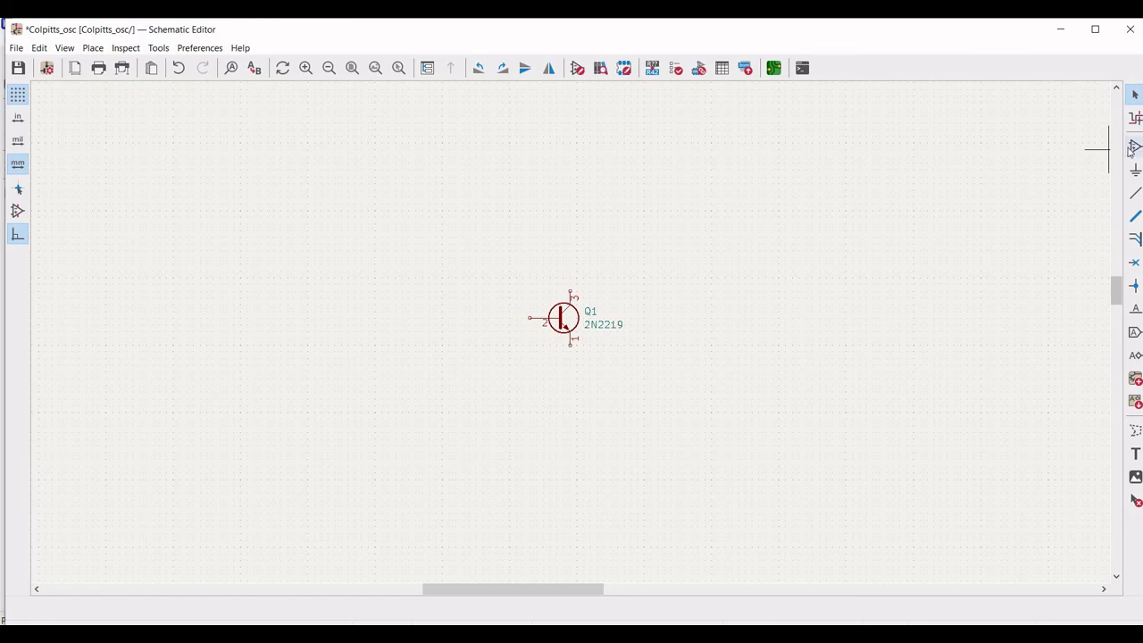
{"action": "left_click", "coordinate": [349, 279]}
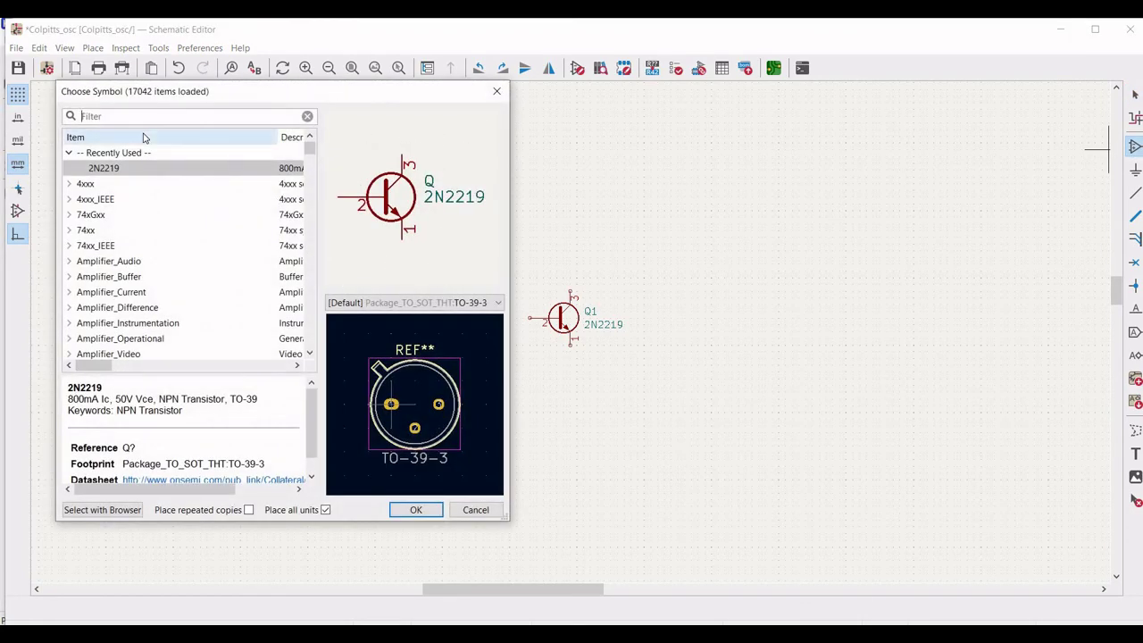
{"action": "type", "text": "cp"}
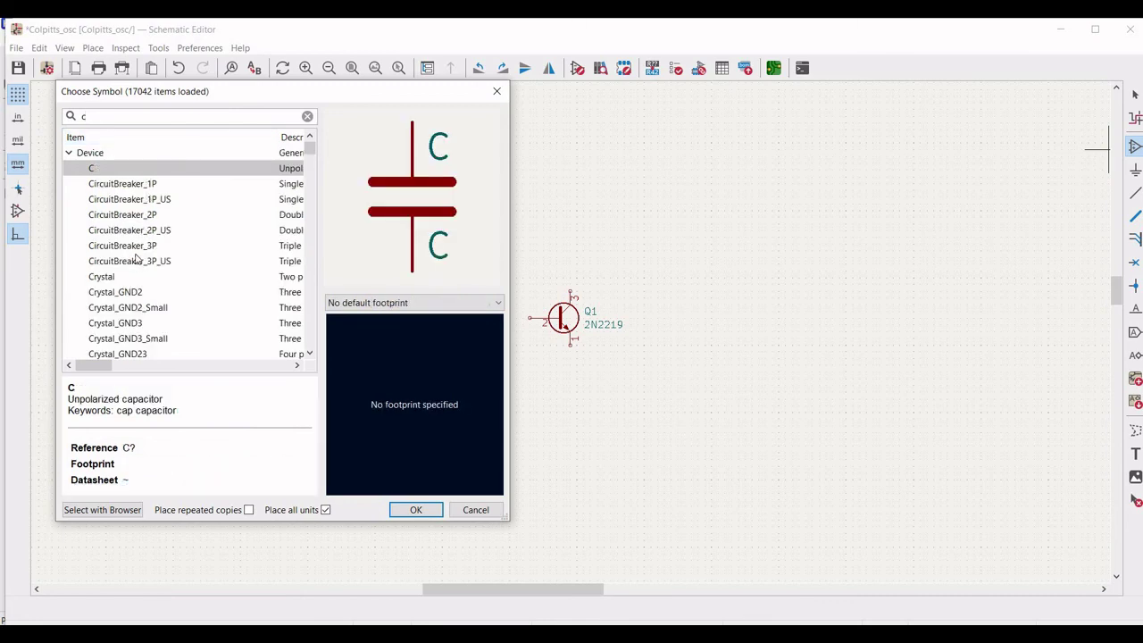
{"action": "scroll", "coordinate": [135, 258], "scroll_direction": "down", "scroll_amount": 3}
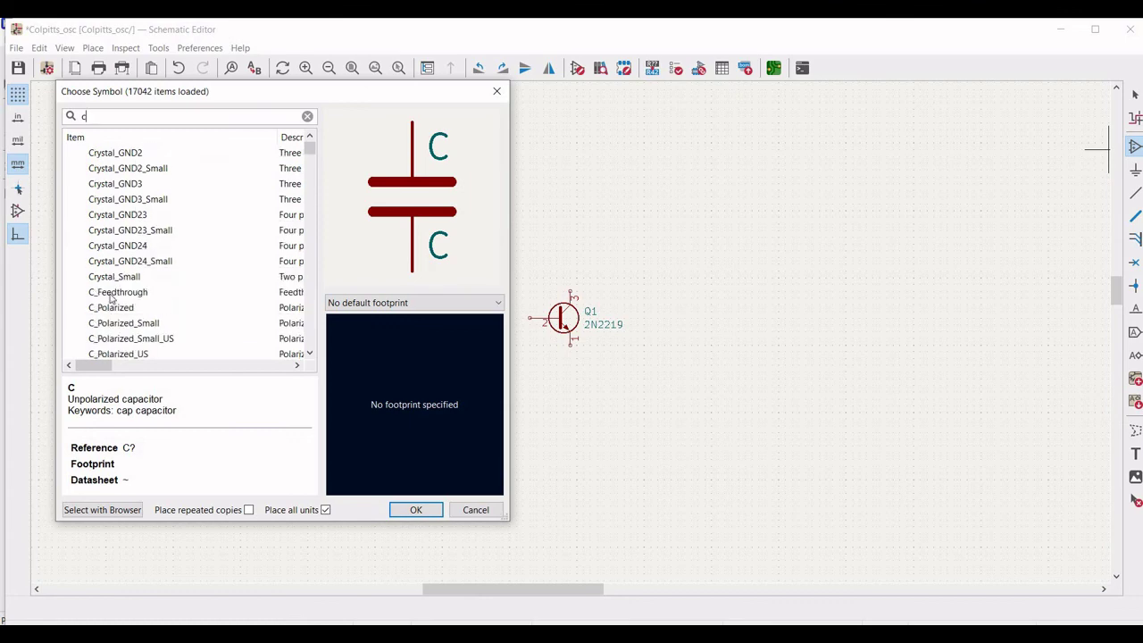
{"action": "left_click", "coordinate": [108, 308]}
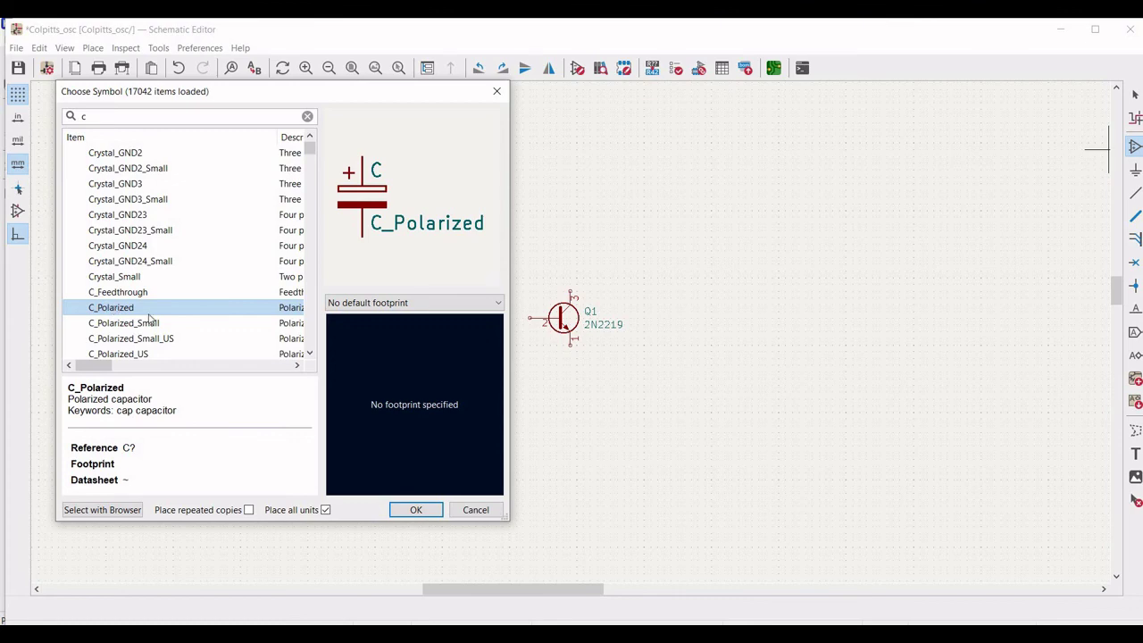
{"action": "left_click", "coordinate": [403, 505]}
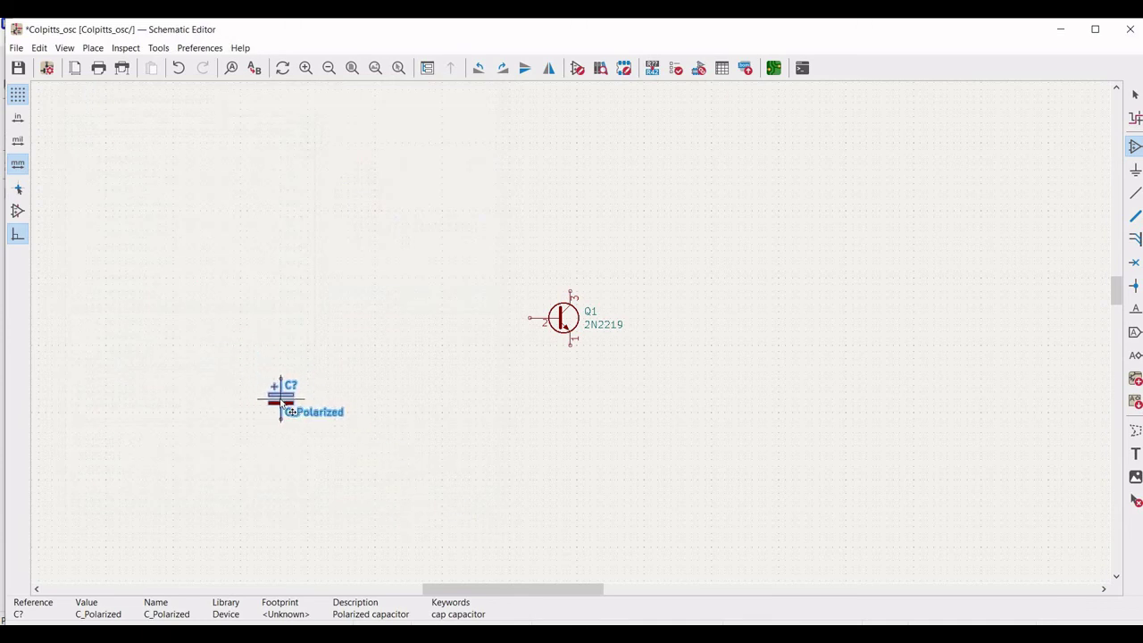
{"action": "left_click", "coordinate": [282, 402]}
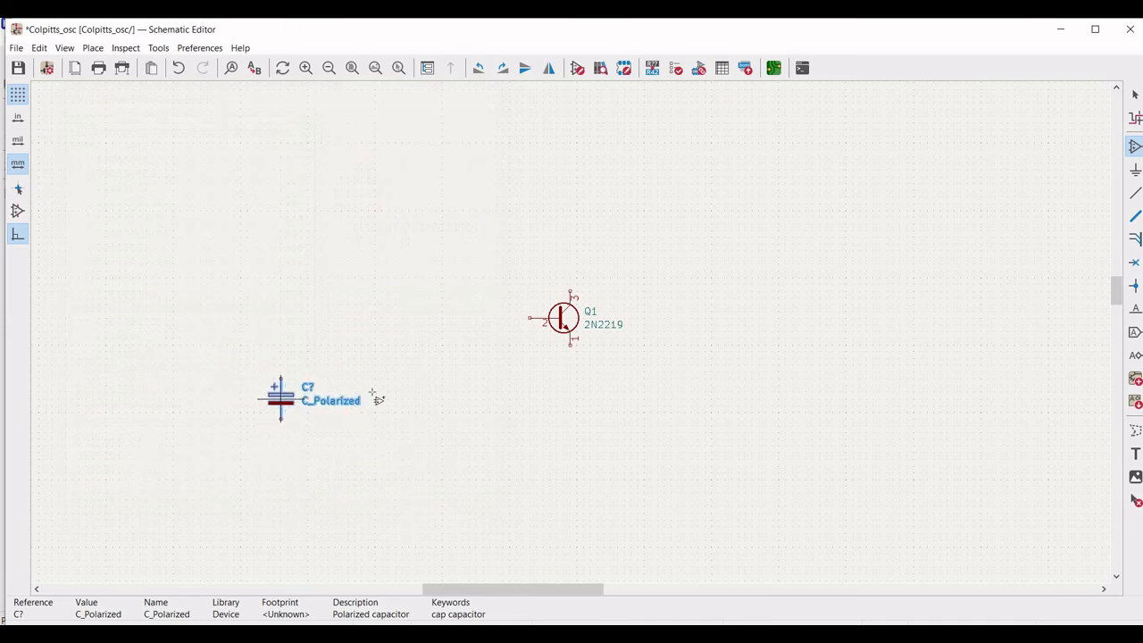
- Place a second C_Polarized capacitor between the first capacitor and transistor Q1, slightly below the transistor
{"action": "left_click", "coordinate": [442, 391]}
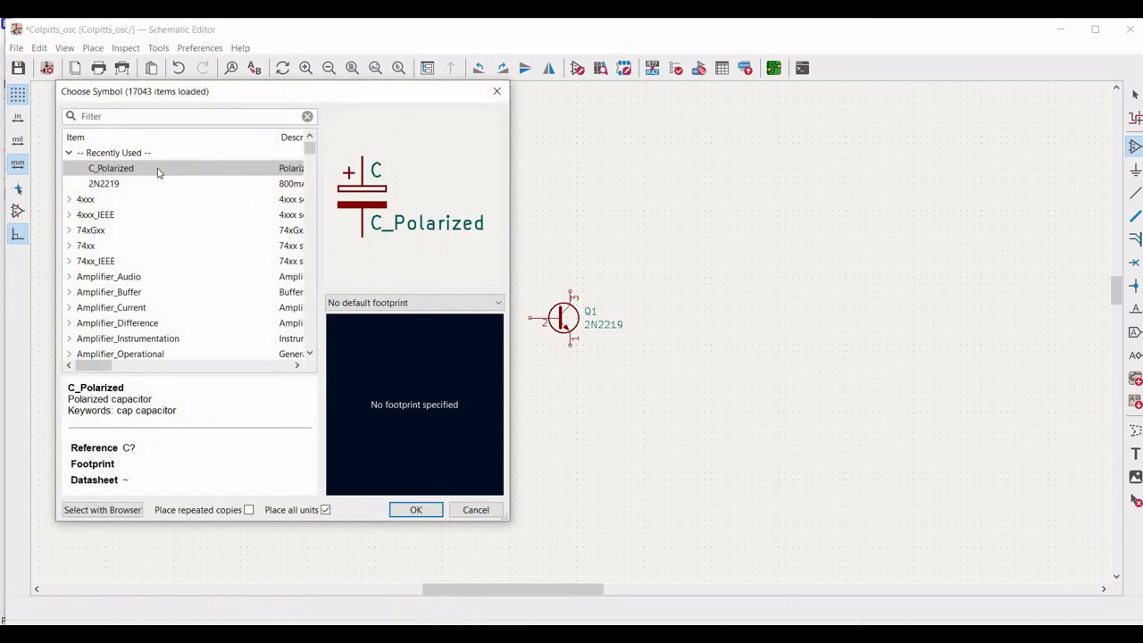
{"action": "left_click", "coordinate": [416, 509]}
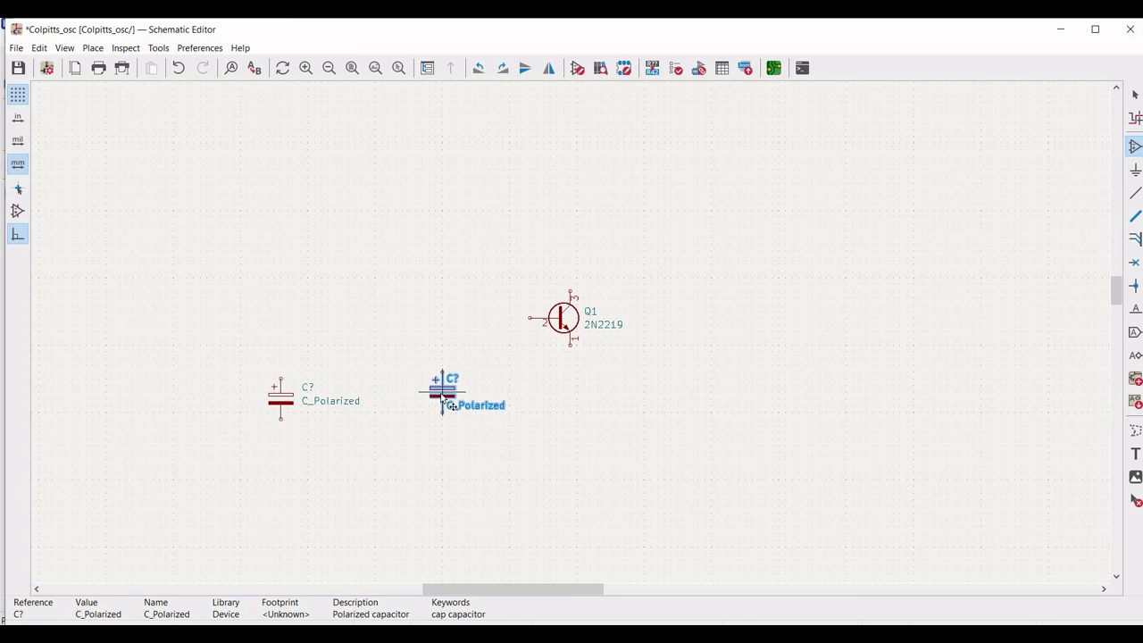
{"action": "left_click", "coordinate": [442, 393]}
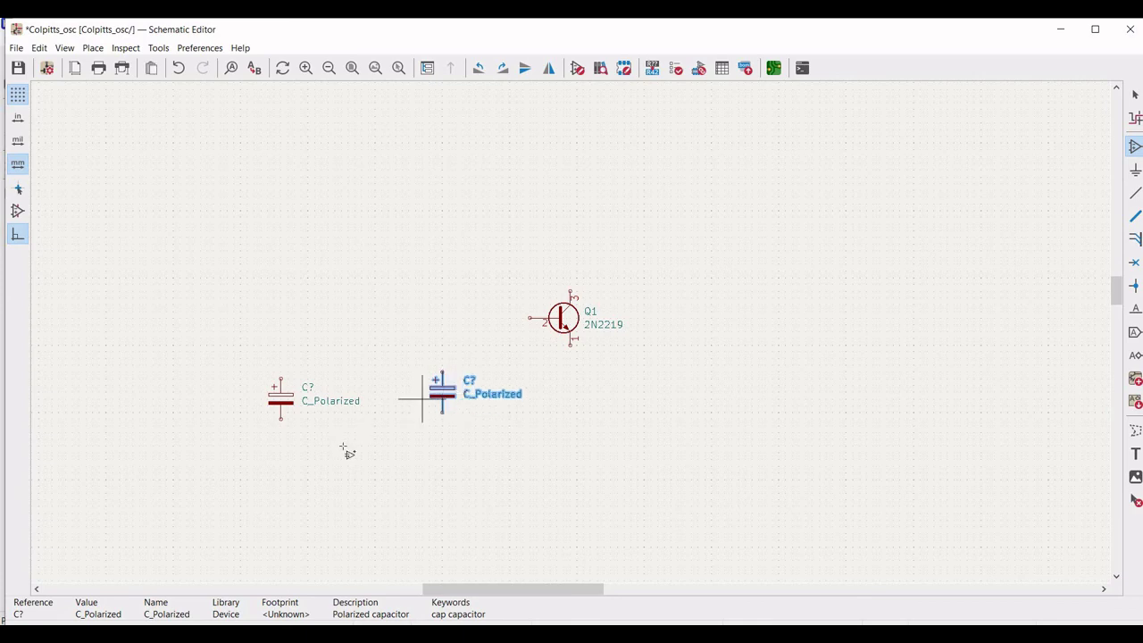
{"action": "key", "text": "Escape"}
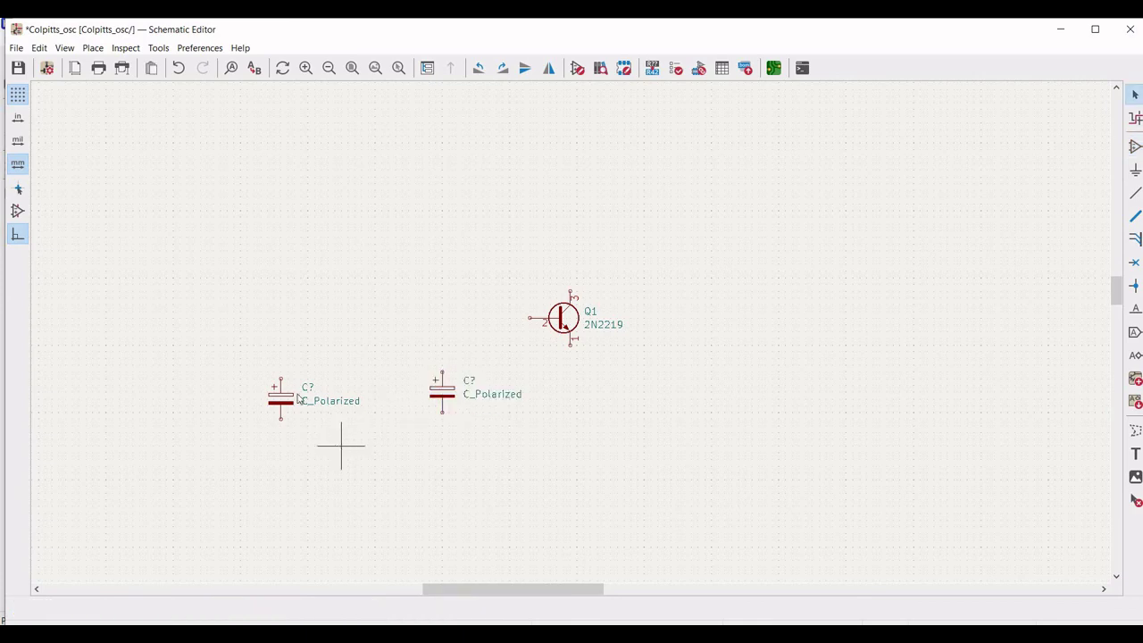
- Set the far-left polarized capacitor's reference to C1 and its value to 82p
{"action": "right_click", "coordinate": [284, 395]}
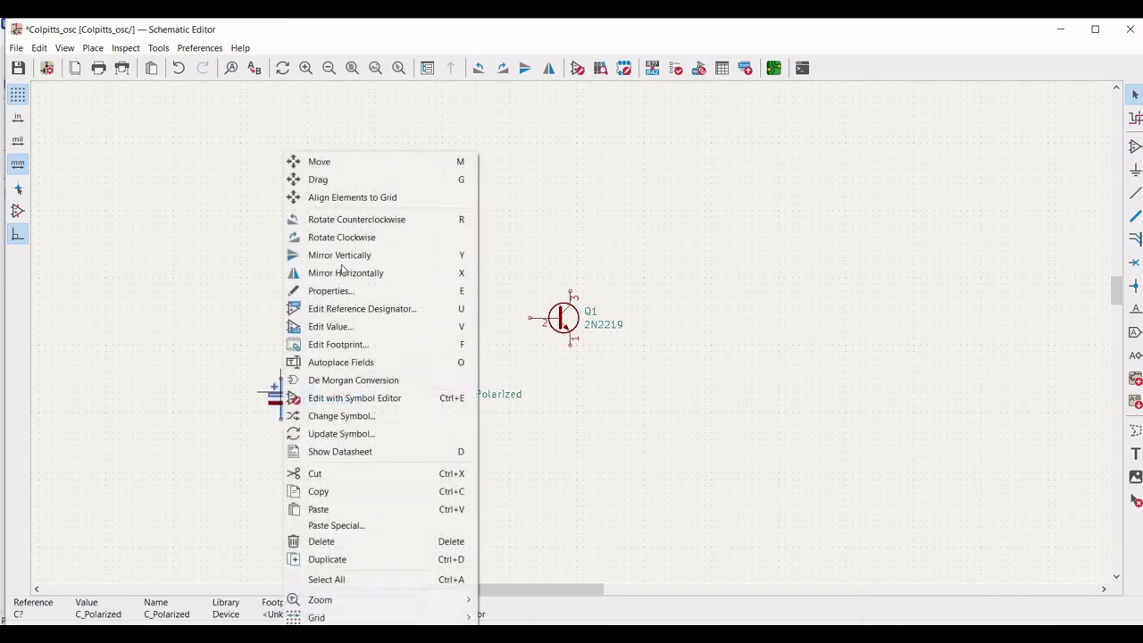
{"action": "left_click", "coordinate": [335, 291]}
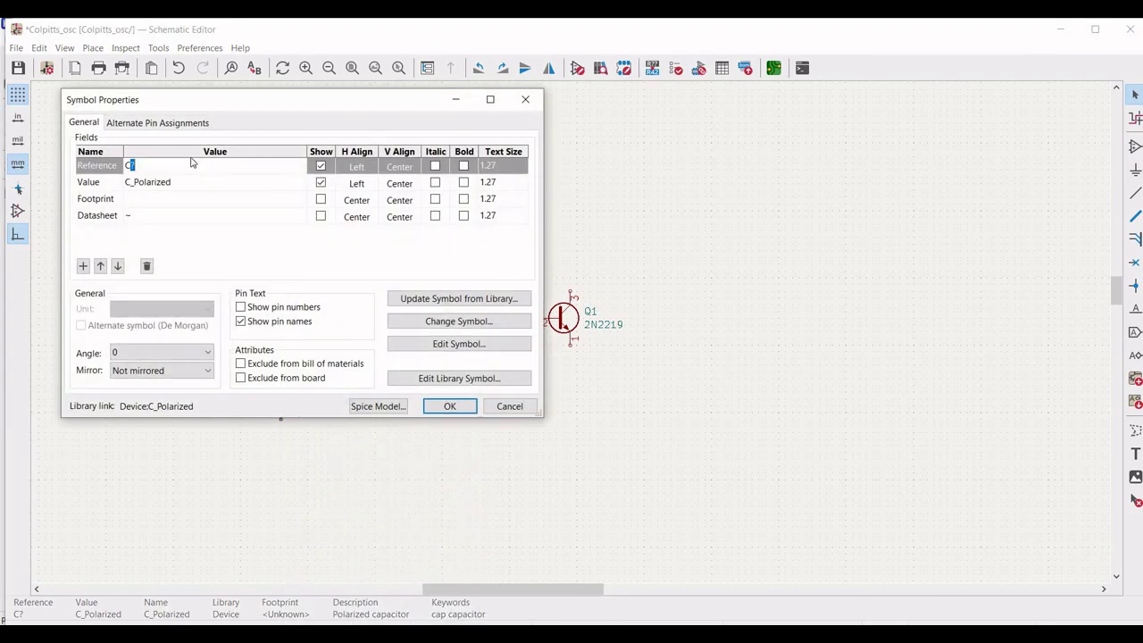
{"action": "type", "text": "1"}
{"action": "key", "text": "Return"}
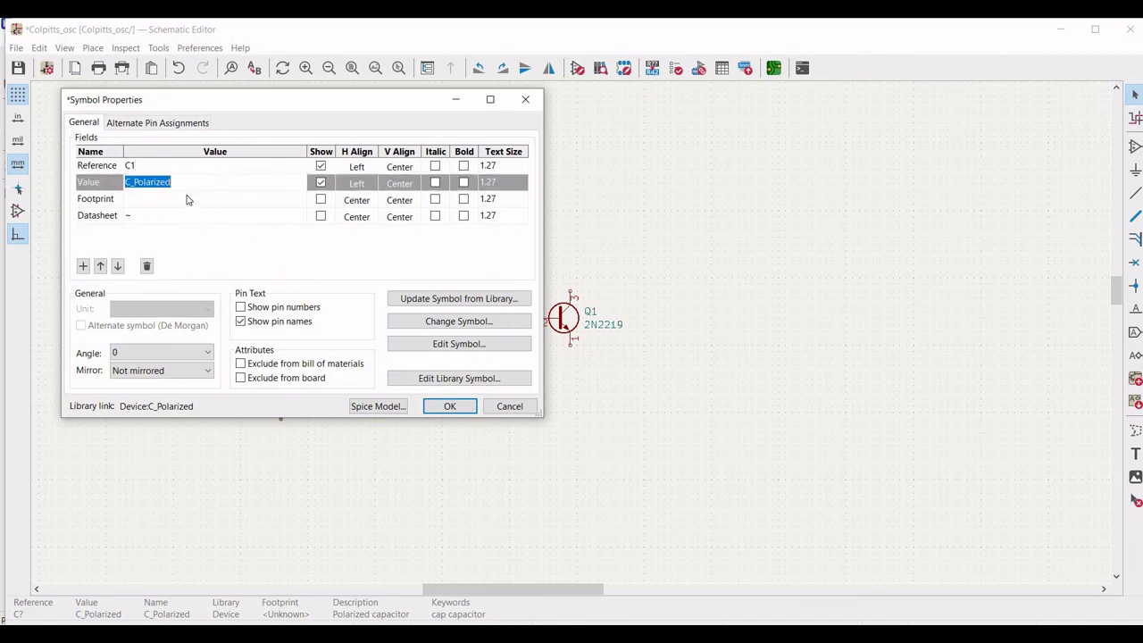
{"action": "type", "text": "82p"}
{"action": "left_click", "coordinate": [446, 407]}
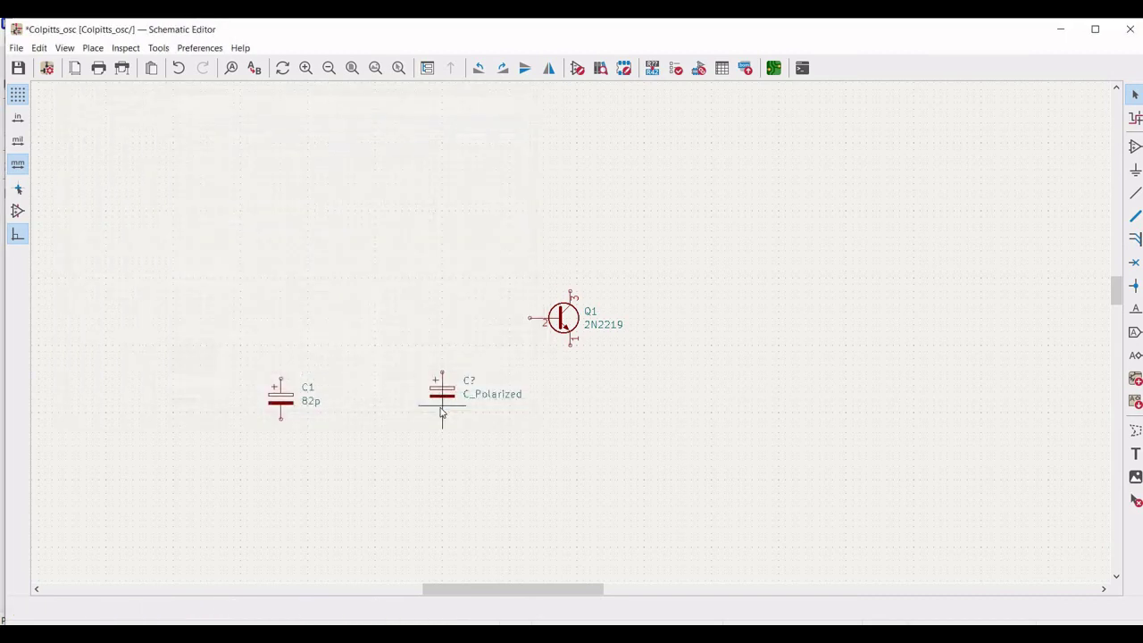
- Set the reference of the polarized capacitor nearer the transistor to C2 and its value to 82p
{"action": "right_click", "coordinate": [449, 399]}
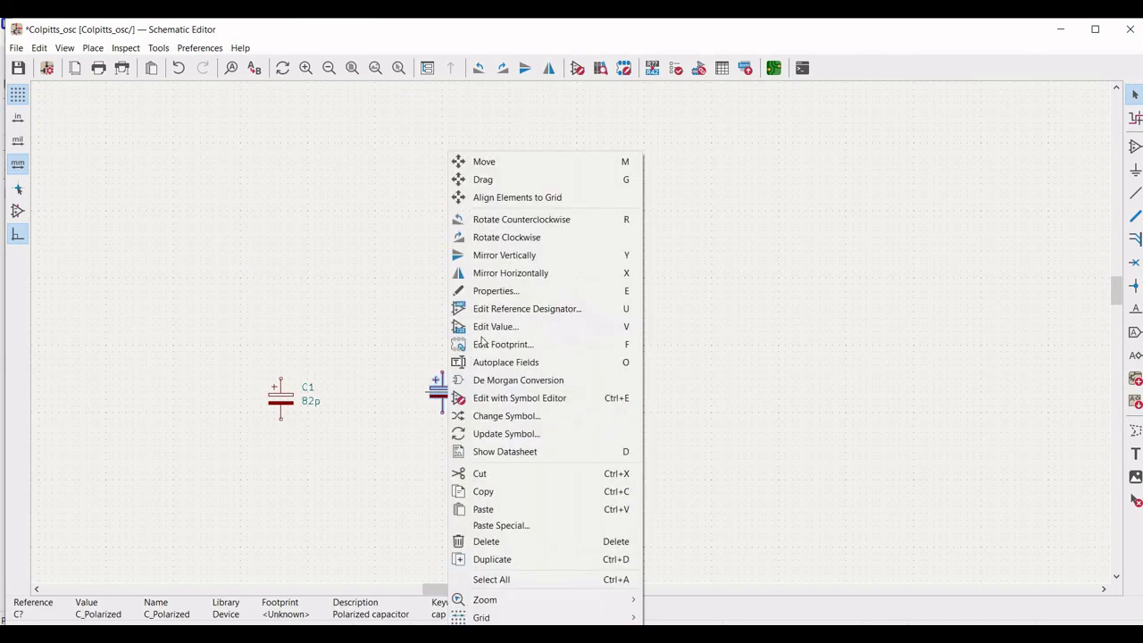
{"action": "left_click", "coordinate": [486, 290]}
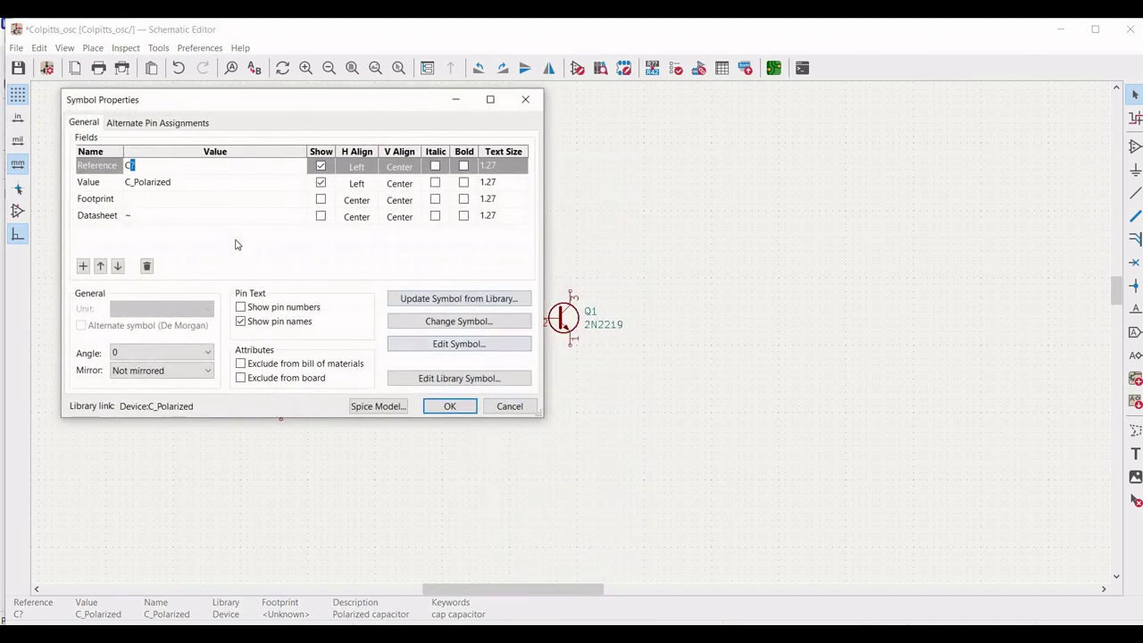
{"action": "type", "text": "2"}
{"action": "left_click", "coordinate": [176, 185]}
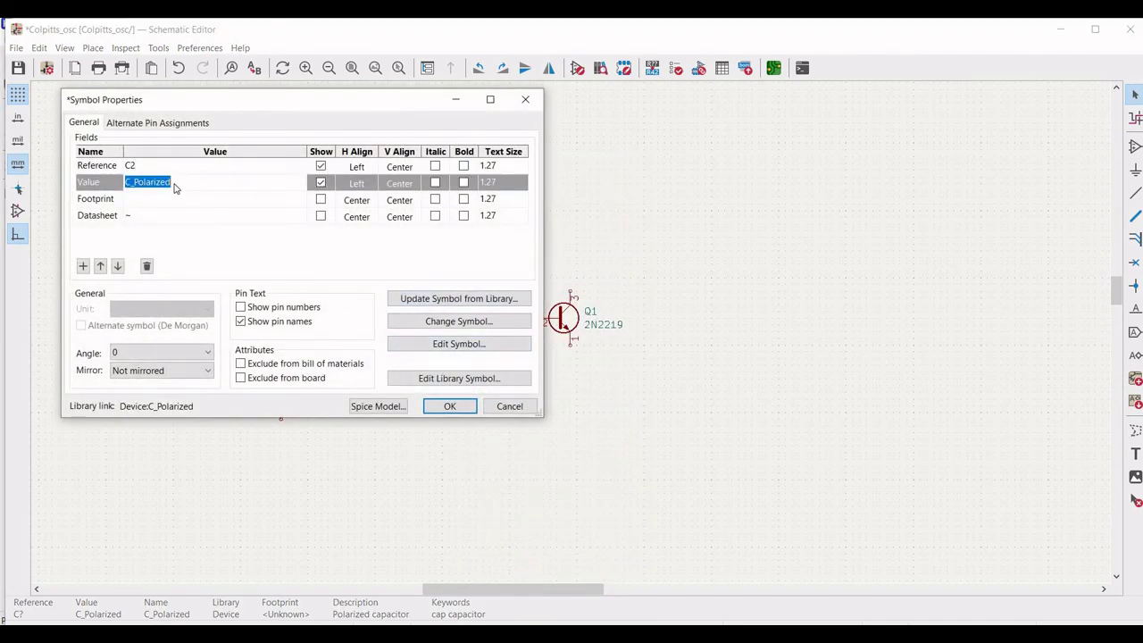
{"action": "type", "text": "82p"}
{"action": "left_click", "coordinate": [451, 407]}
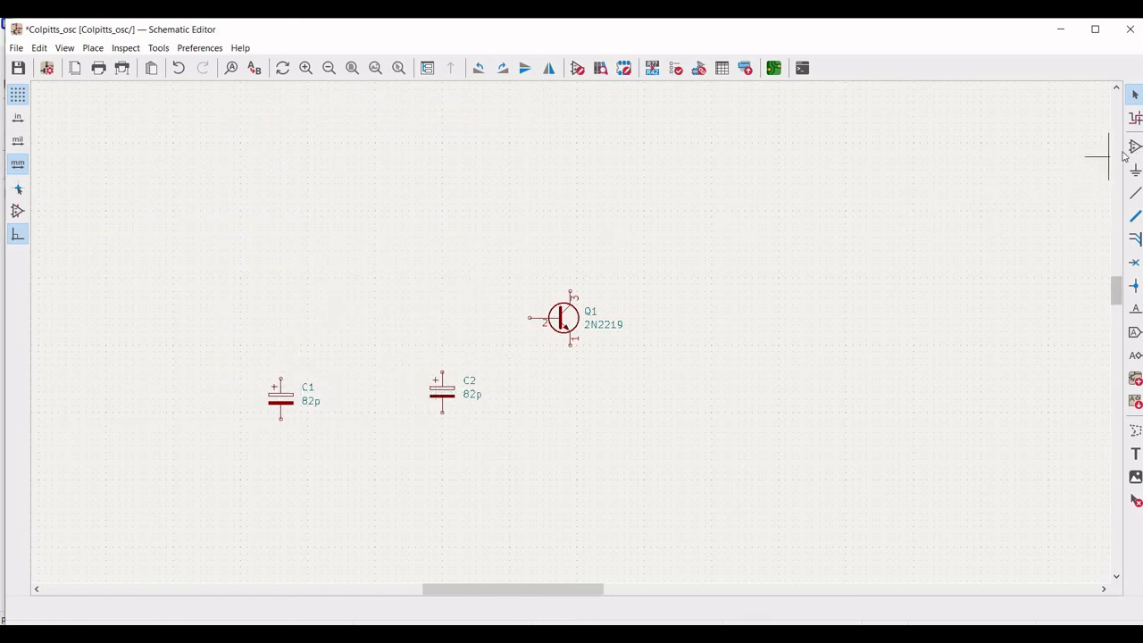
- Place an INDUCTOR symbol from the pspice library horizontally above and between capacitors C1 and C2, level with the transistor's base
{"action": "left_click", "coordinate": [364, 302]}
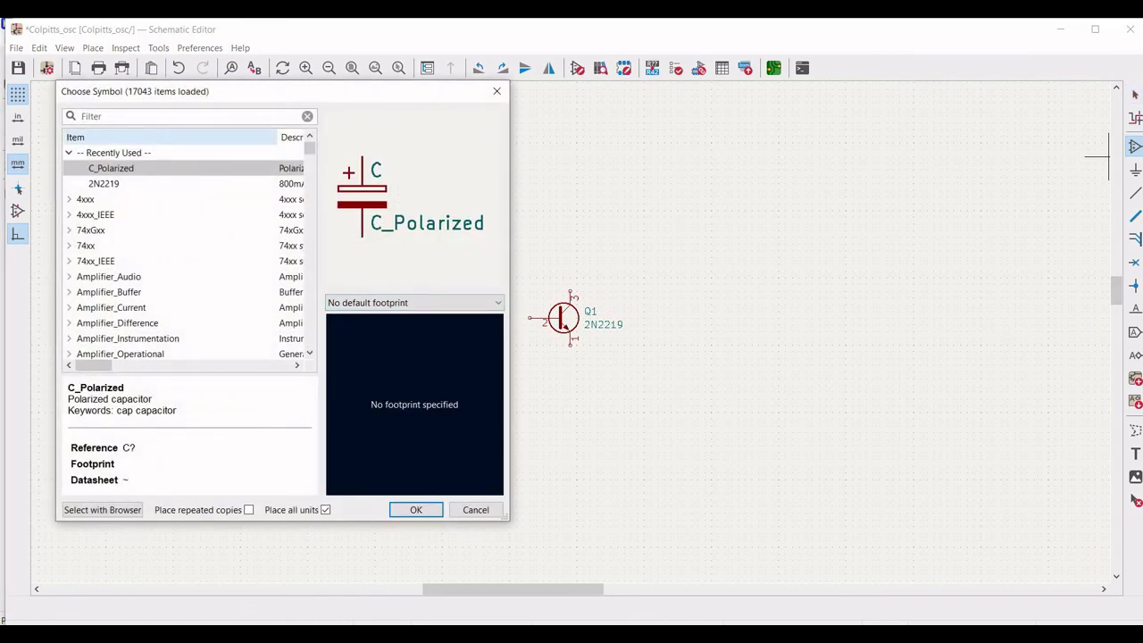
{"action": "type", "text": "pspice"}
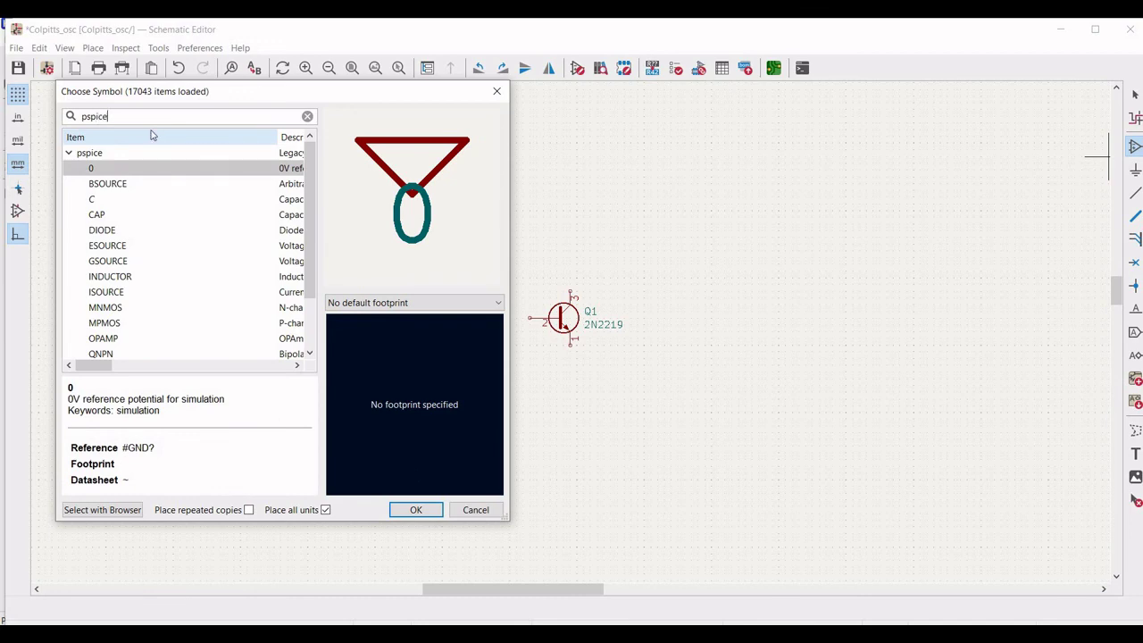
{"action": "left_click", "coordinate": [99, 280]}
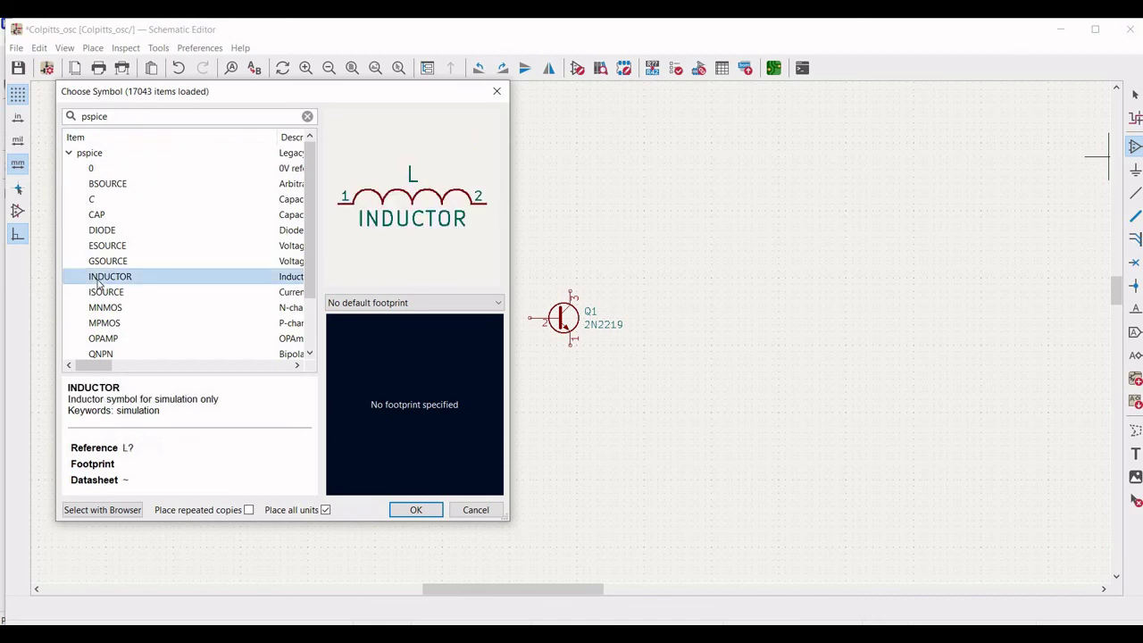
{"action": "left_click", "coordinate": [401, 510]}
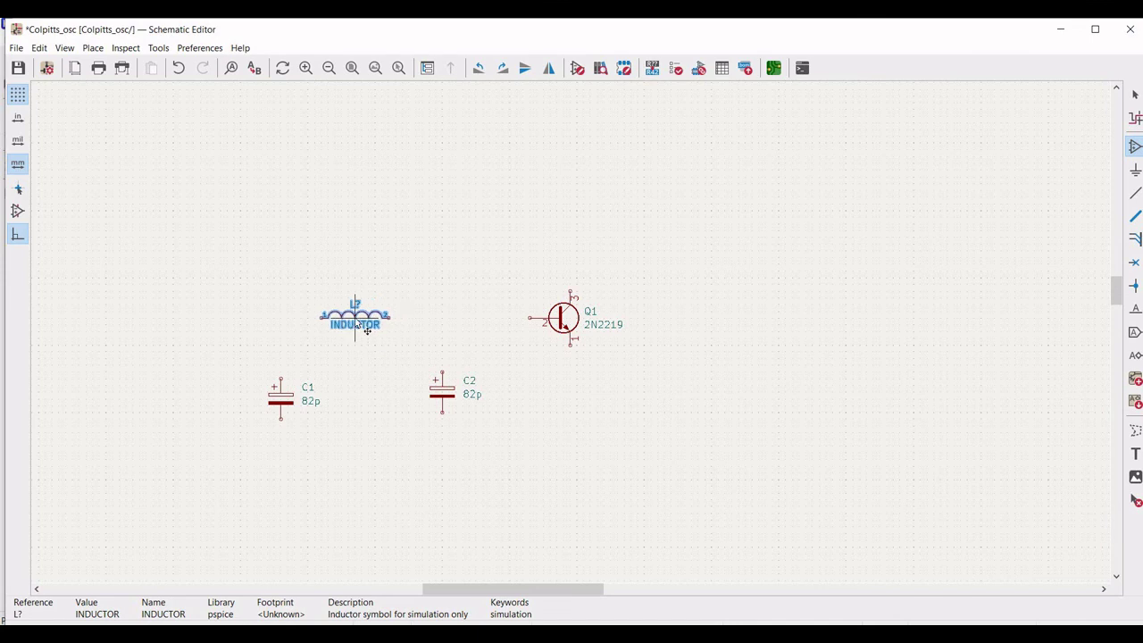
{"action": "left_click", "coordinate": [355, 318]}
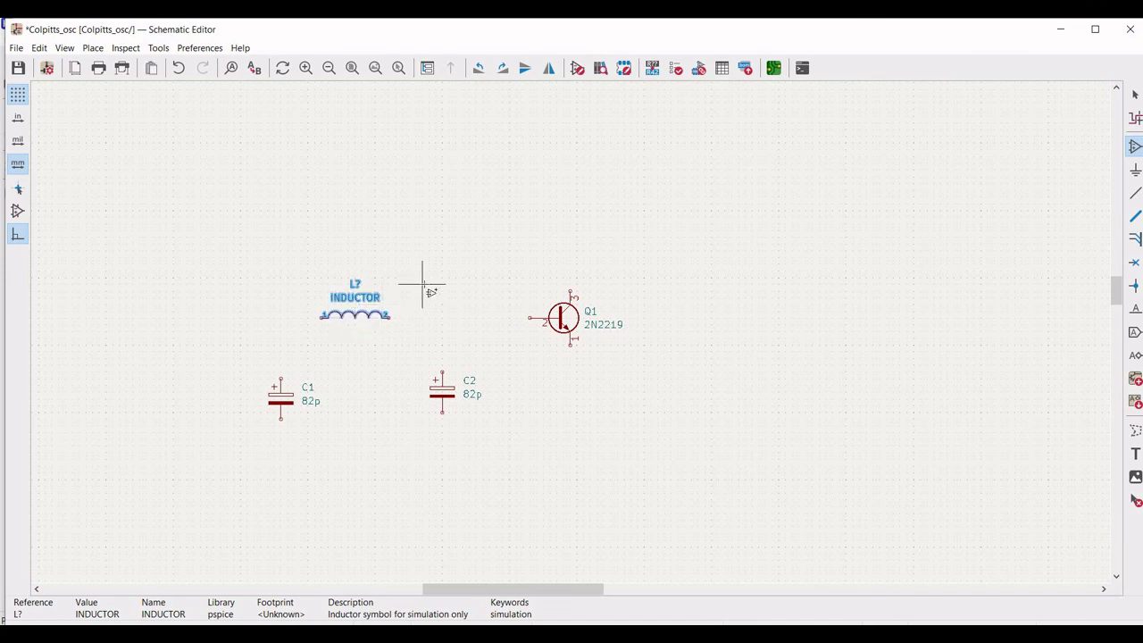
{"action": "key", "text": "Escape"}
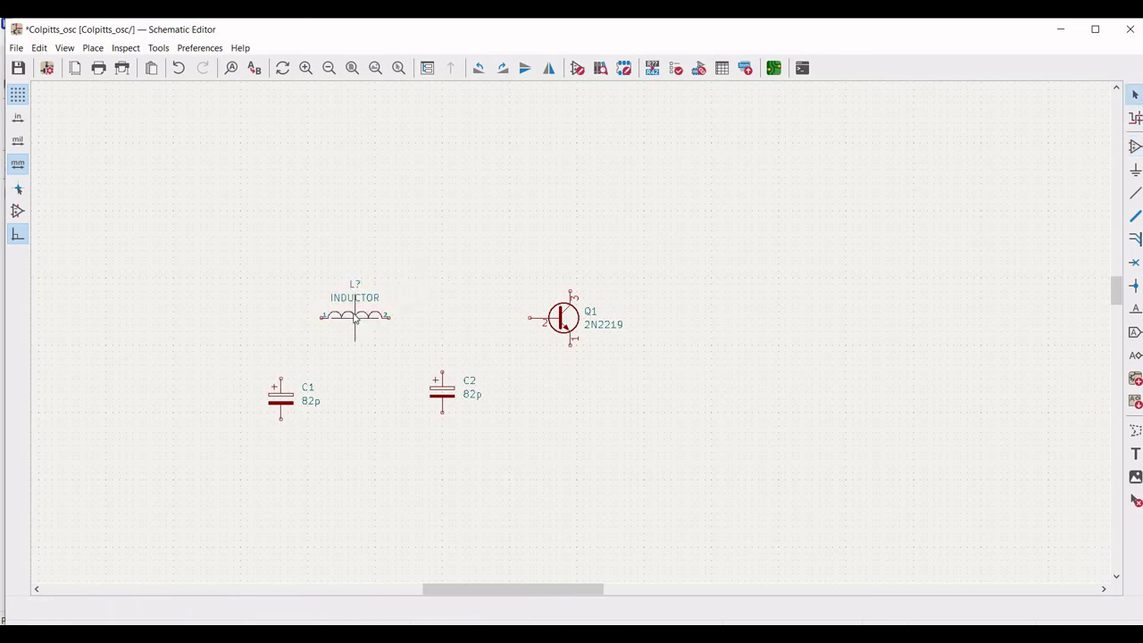
- Set the inductor's reference to L1 and its value to 320u
{"action": "right_click", "coordinate": [354, 318]}
{"action": "left_click", "coordinate": [384, 291]}
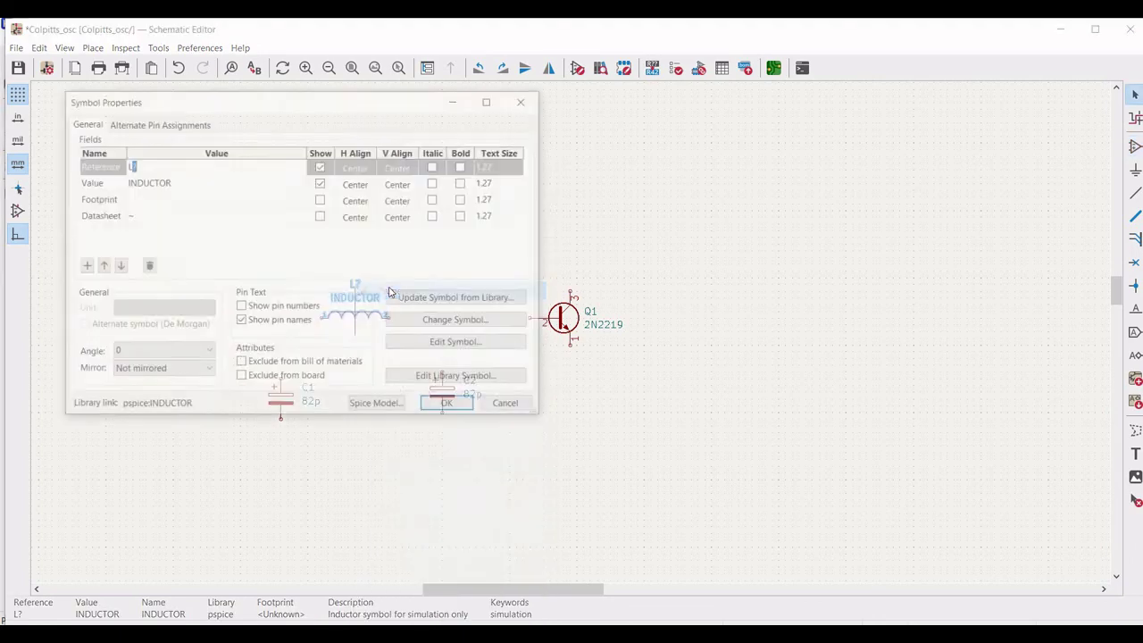
{"action": "type", "text": "1"}
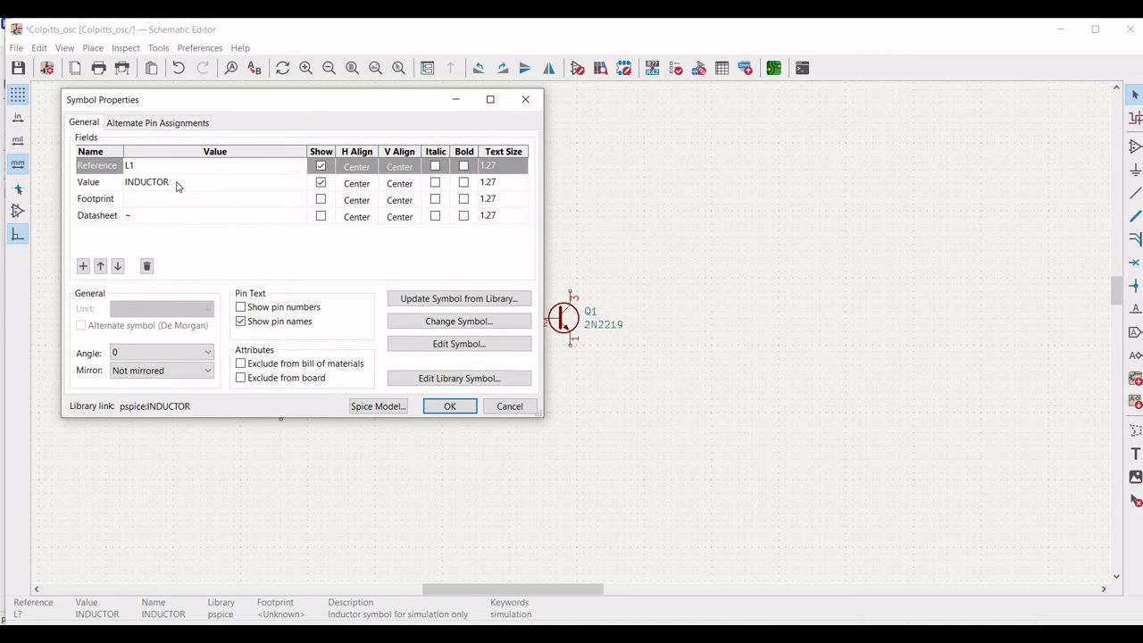
{"action": "left_click", "coordinate": [176, 186]}
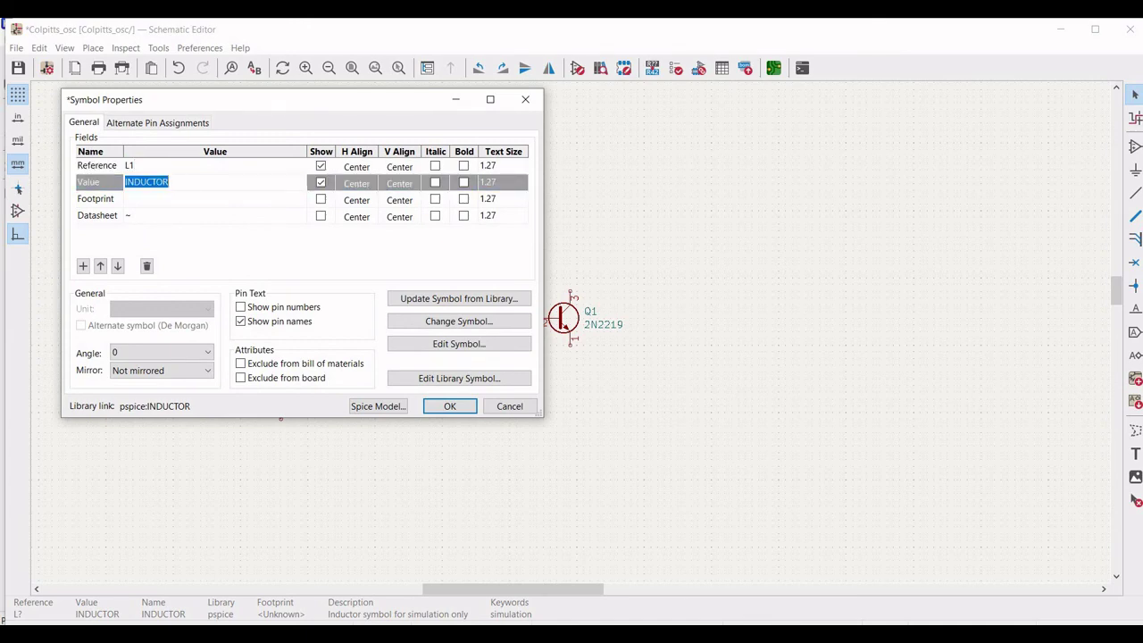
{"action": "type", "text": "320u"}
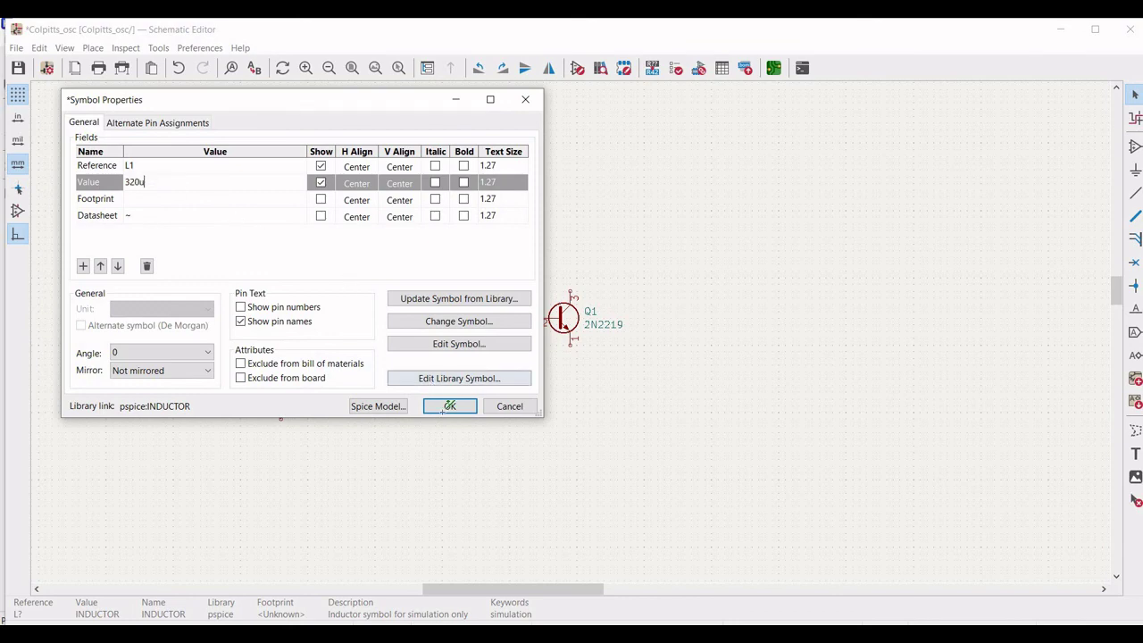
{"action": "left_click", "coordinate": [449, 405]}
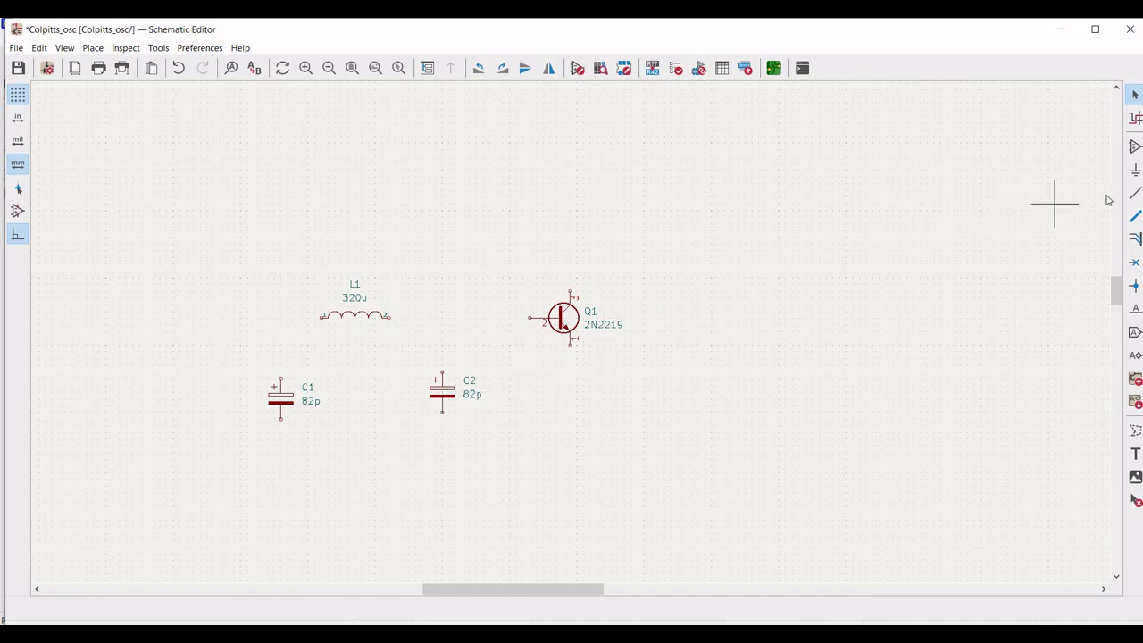
- Place an R resistor symbol from the pspice library, rotated to horizontal, well above inductor L1
{"action": "left_click", "coordinate": [1137, 150]}
{"action": "left_click", "coordinate": [349, 201]}
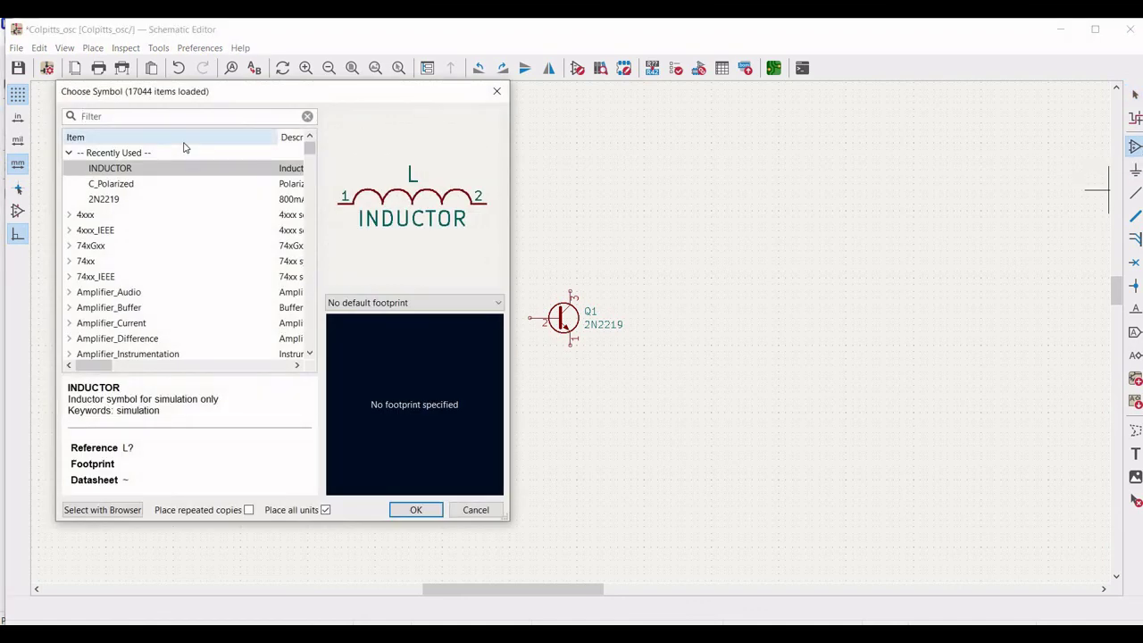
{"action": "type", "text": "pspice"}
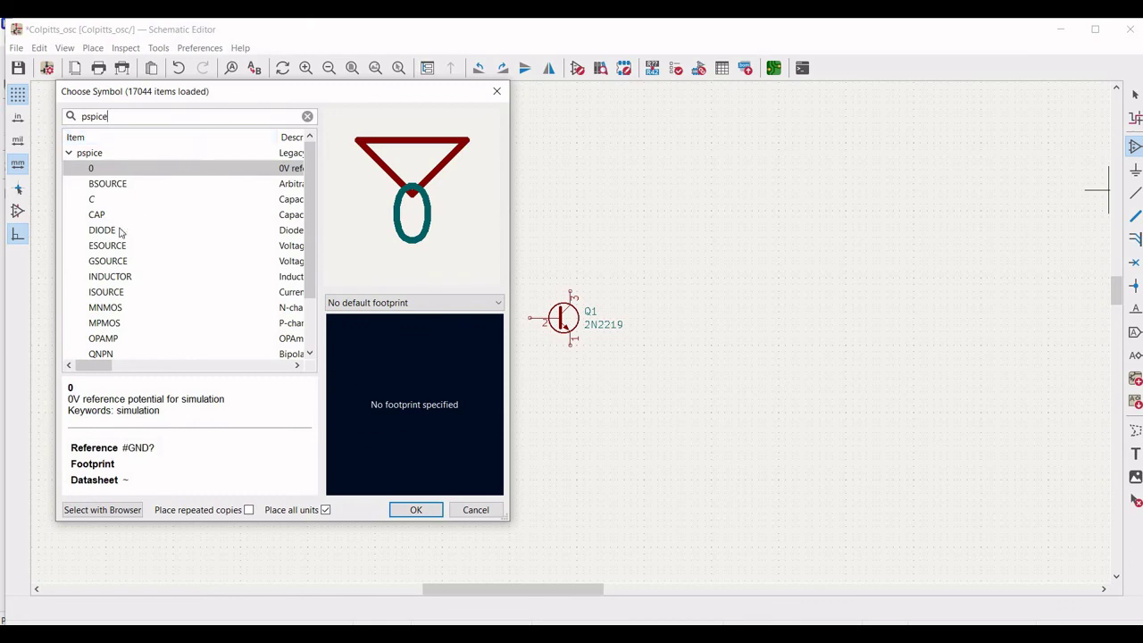
{"action": "scroll", "coordinate": [121, 232], "scroll_direction": "down", "scroll_amount": 1}
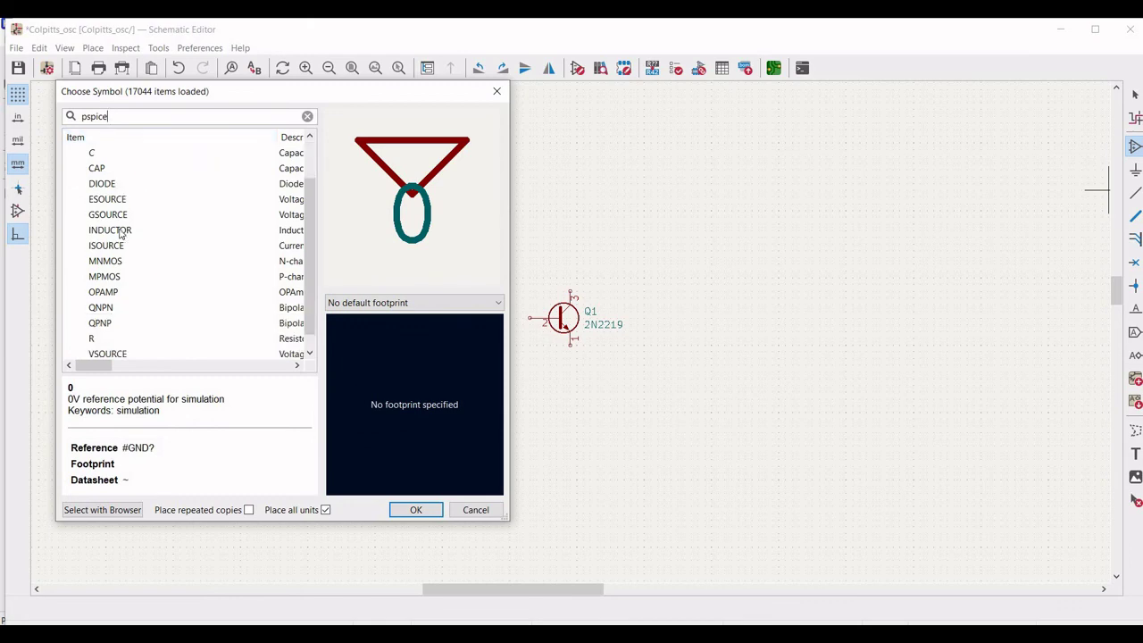
{"action": "left_click", "coordinate": [114, 339]}
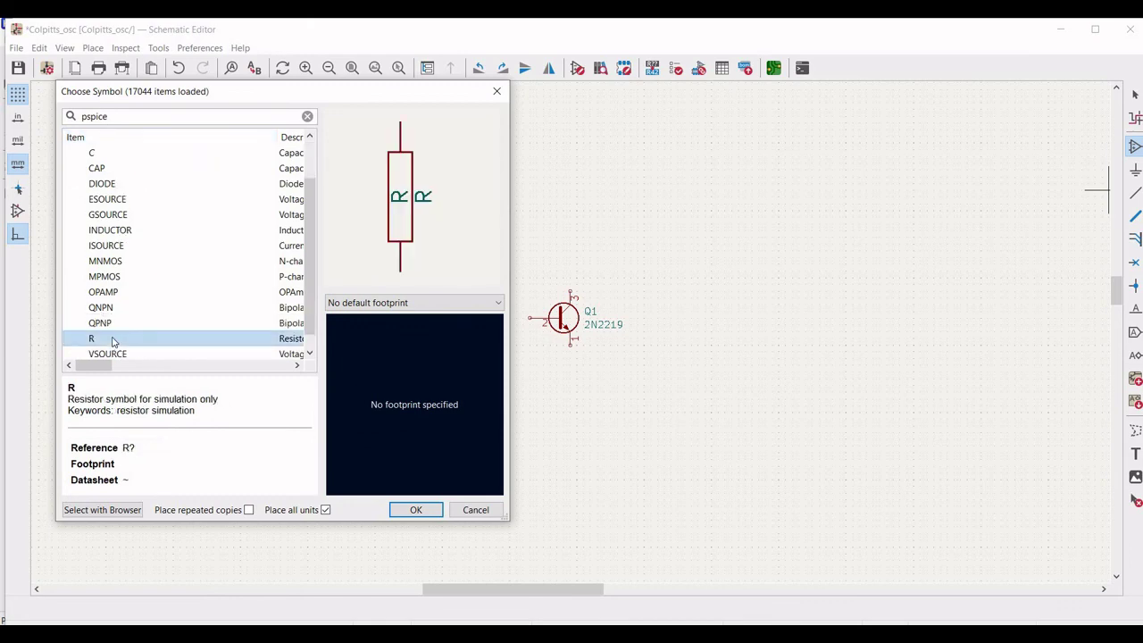
{"action": "left_click", "coordinate": [415, 510]}
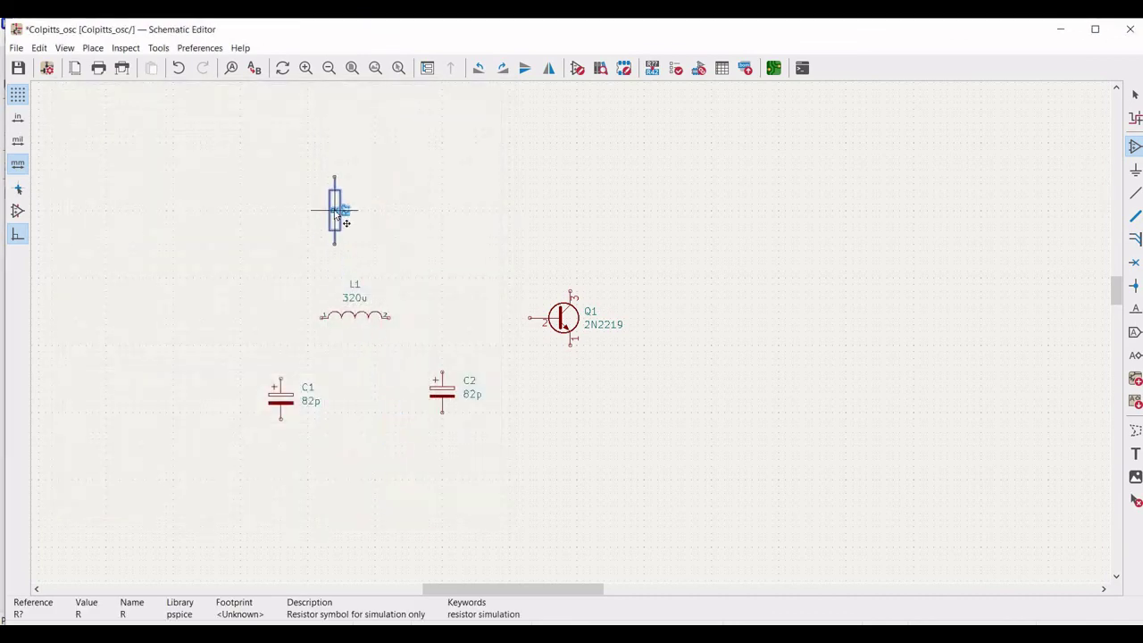
{"action": "key", "text": "r"}
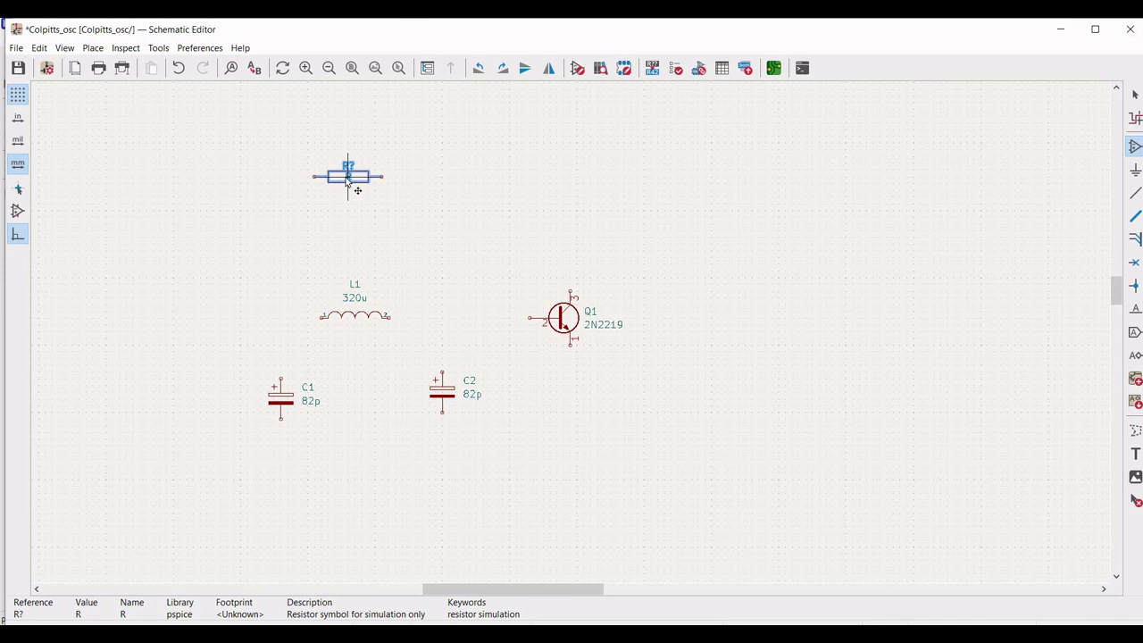
{"action": "left_click", "coordinate": [347, 178]}
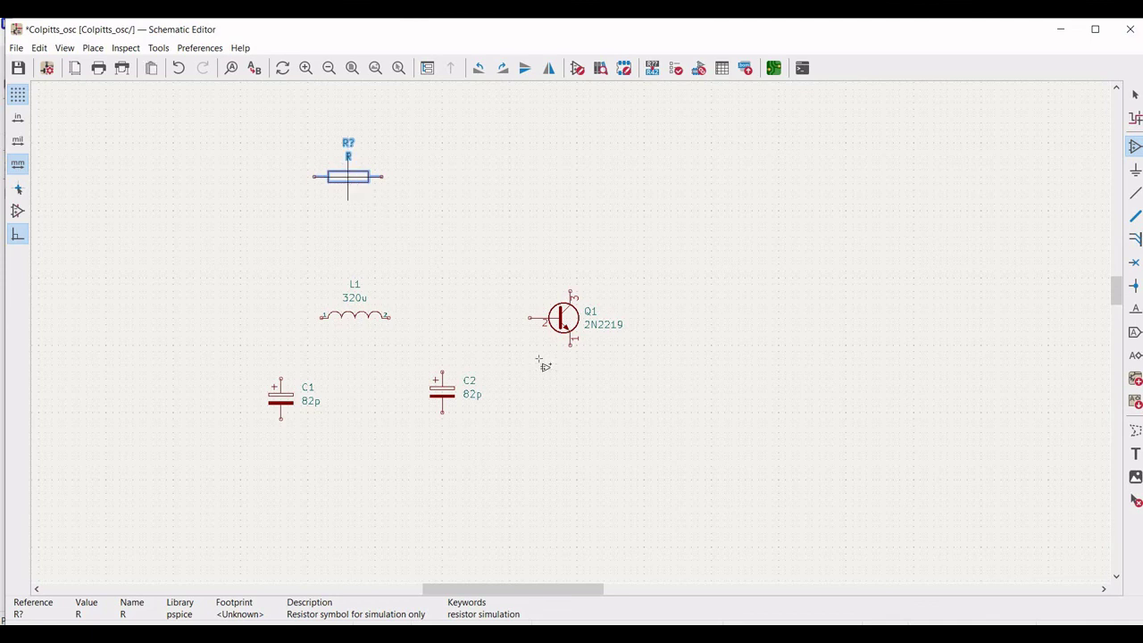
- Place a second pspice R resistor vertically, well below transistor Q1
{"action": "left_click", "coordinate": [577, 513]}
{"action": "left_click", "coordinate": [165, 172]}
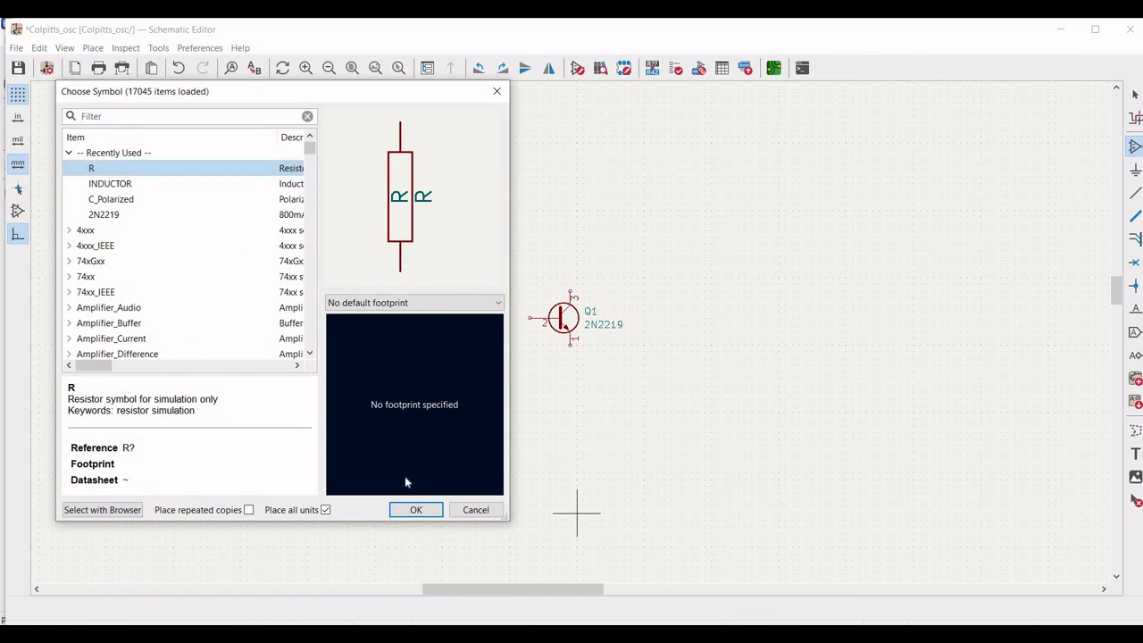
{"action": "left_click", "coordinate": [418, 509]}
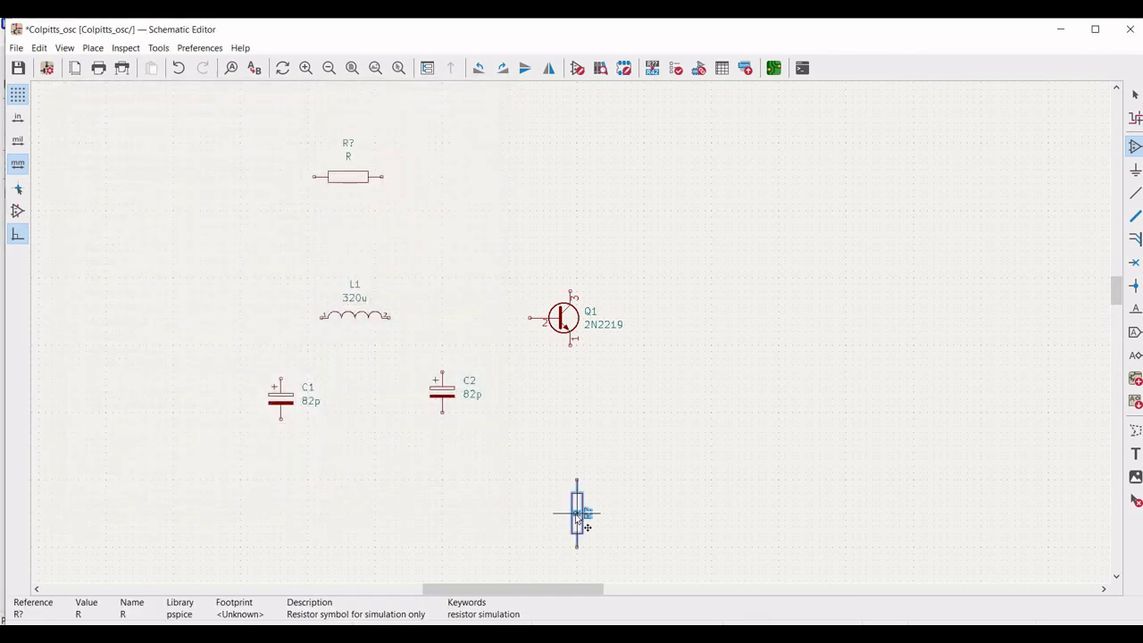
{"action": "left_click", "coordinate": [576, 513]}
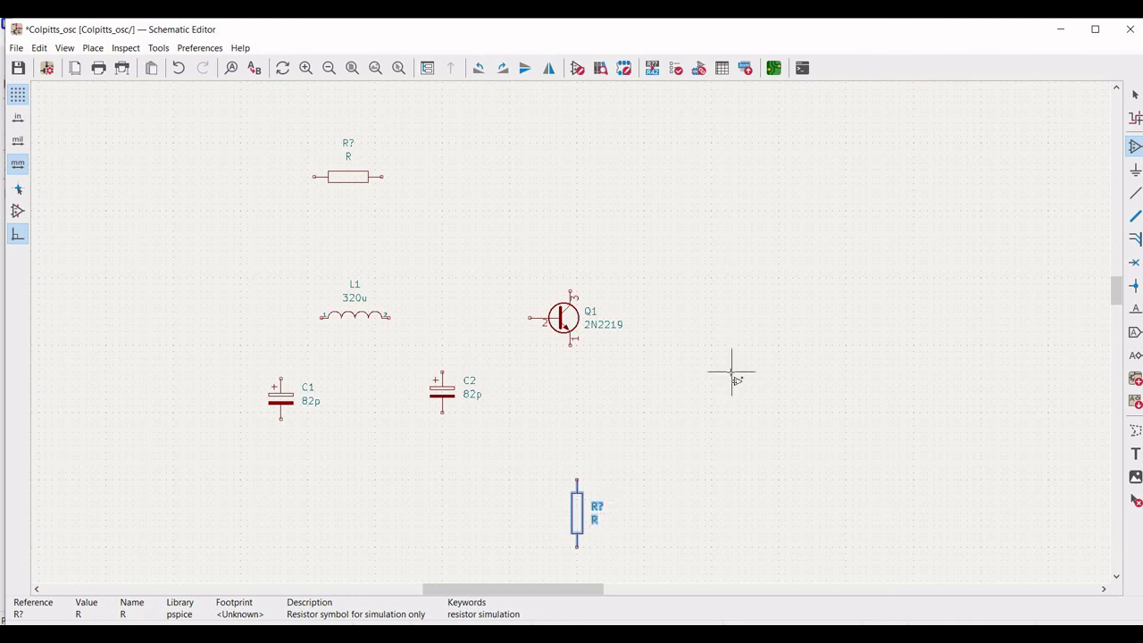
{"action": "key", "text": "Escape"}
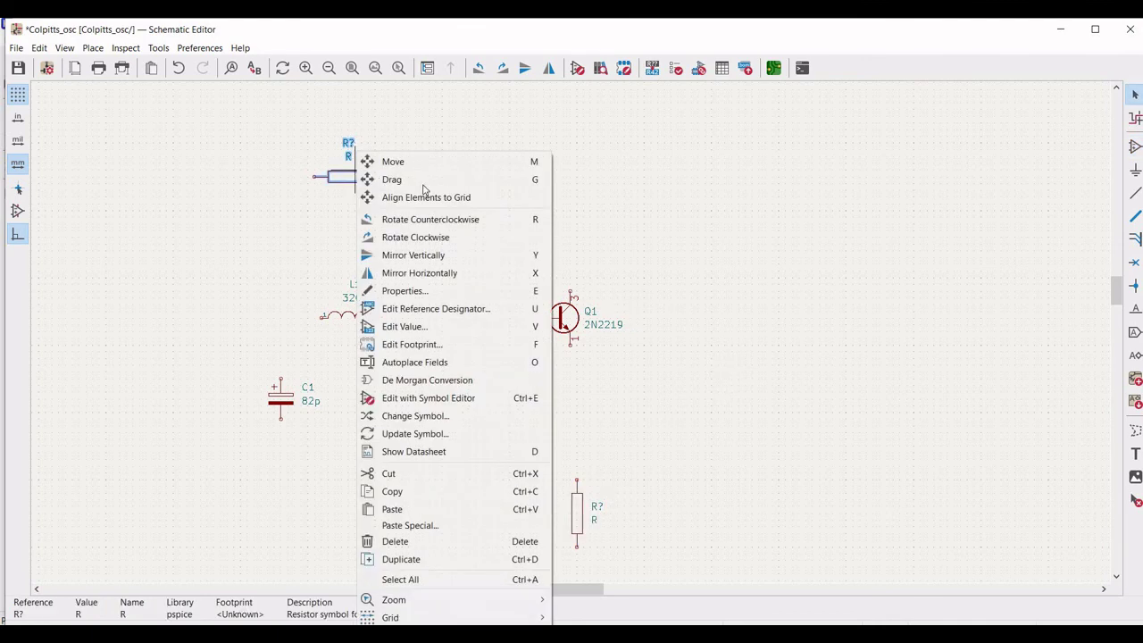
- Set the horizontal resistor's reference to R1 and its value to 10k
{"action": "right_click", "coordinate": [351, 174]}
{"action": "left_click", "coordinate": [418, 293]}
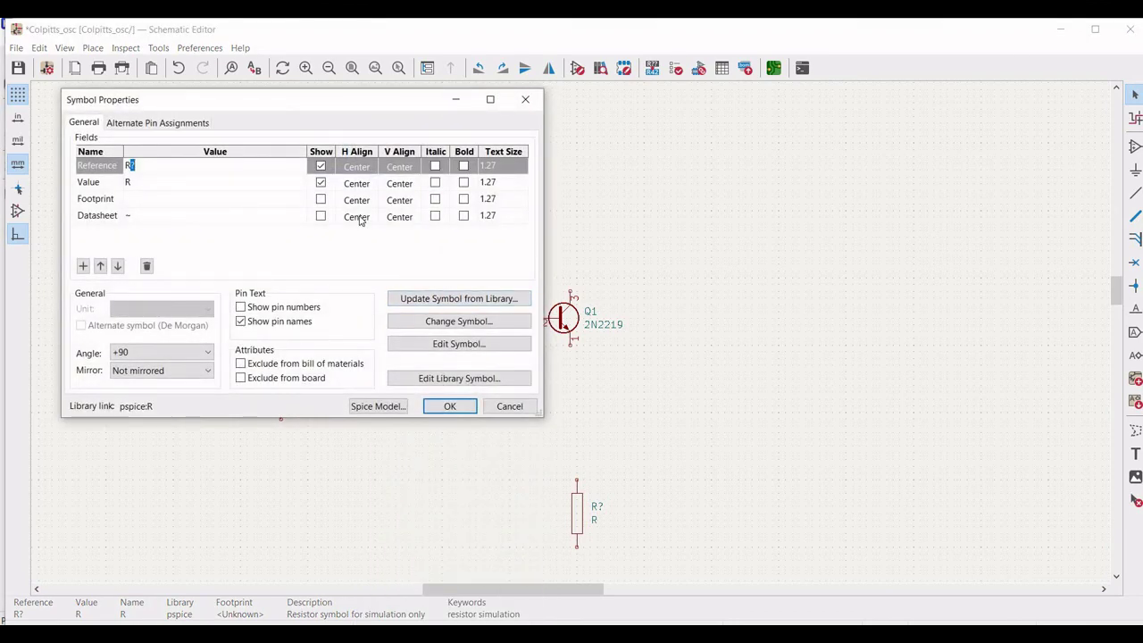
{"action": "type", "text": "1"}
{"action": "left_click", "coordinate": [151, 184]}
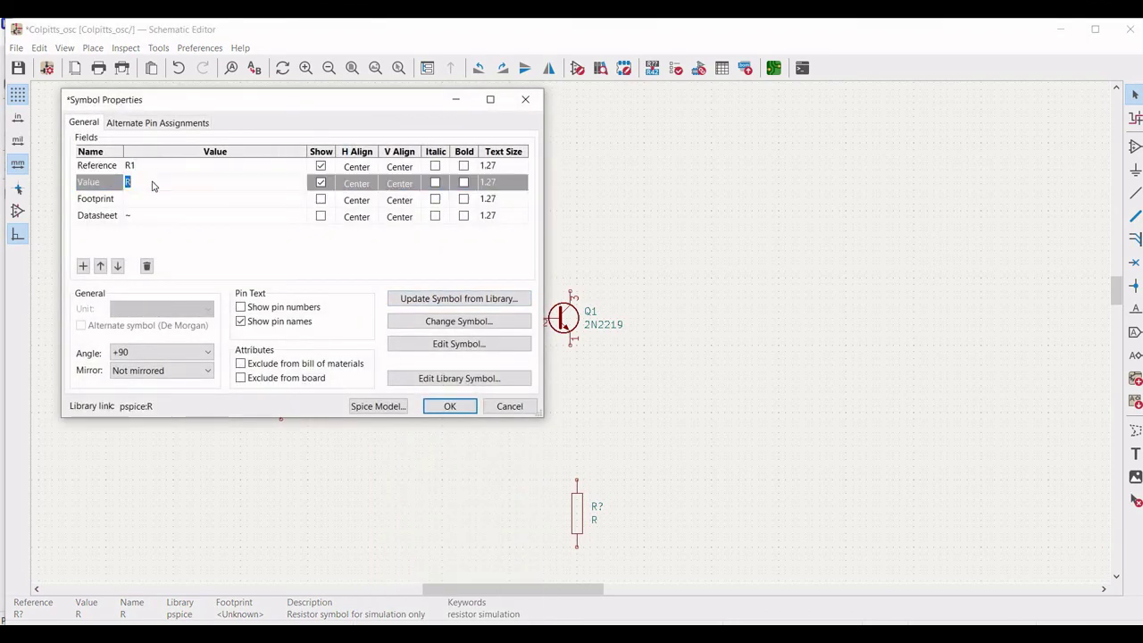
{"action": "type", "text": "10k"}
{"action": "left_click", "coordinate": [450, 406]}
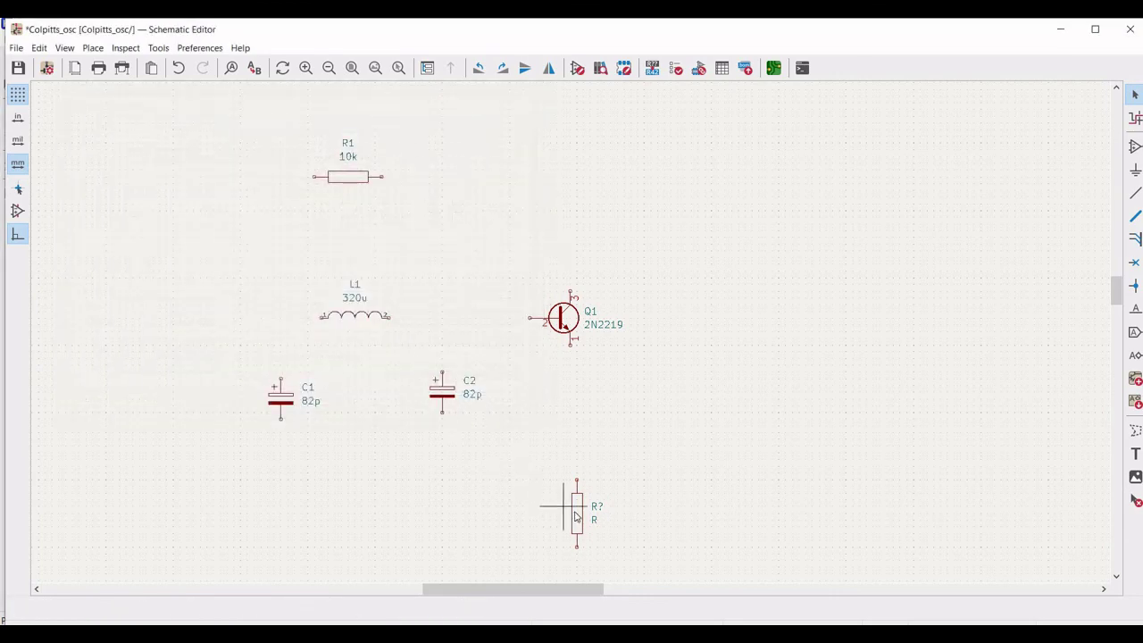
- Set the vertical resistor's reference to R2 and its value to 1k
{"action": "right_click", "coordinate": [576, 516]}
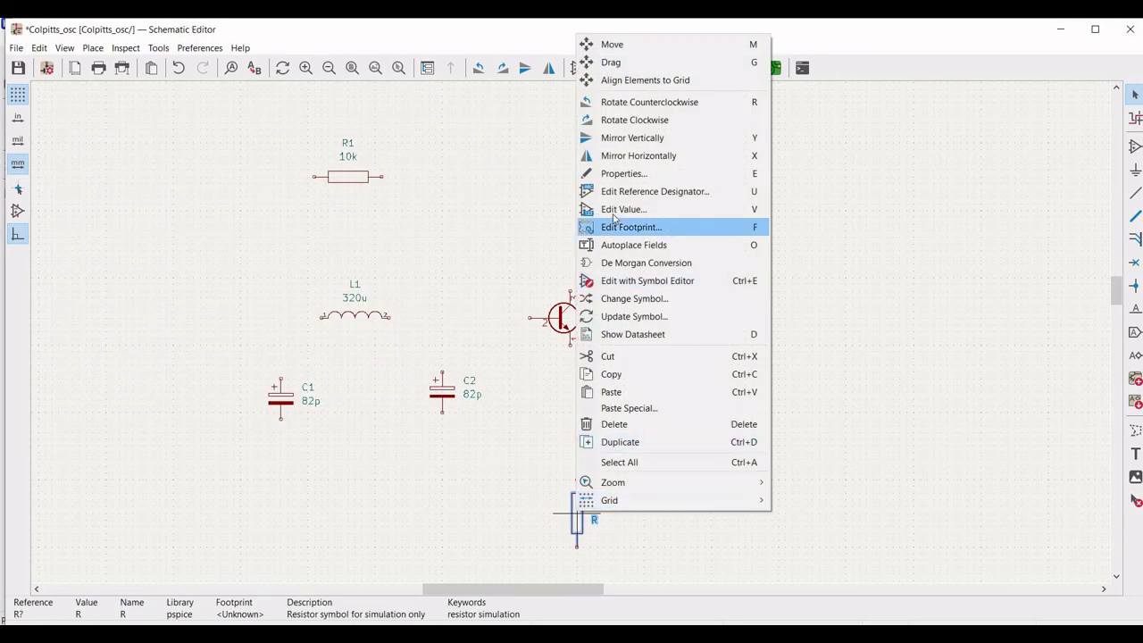
{"action": "left_click", "coordinate": [611, 178]}
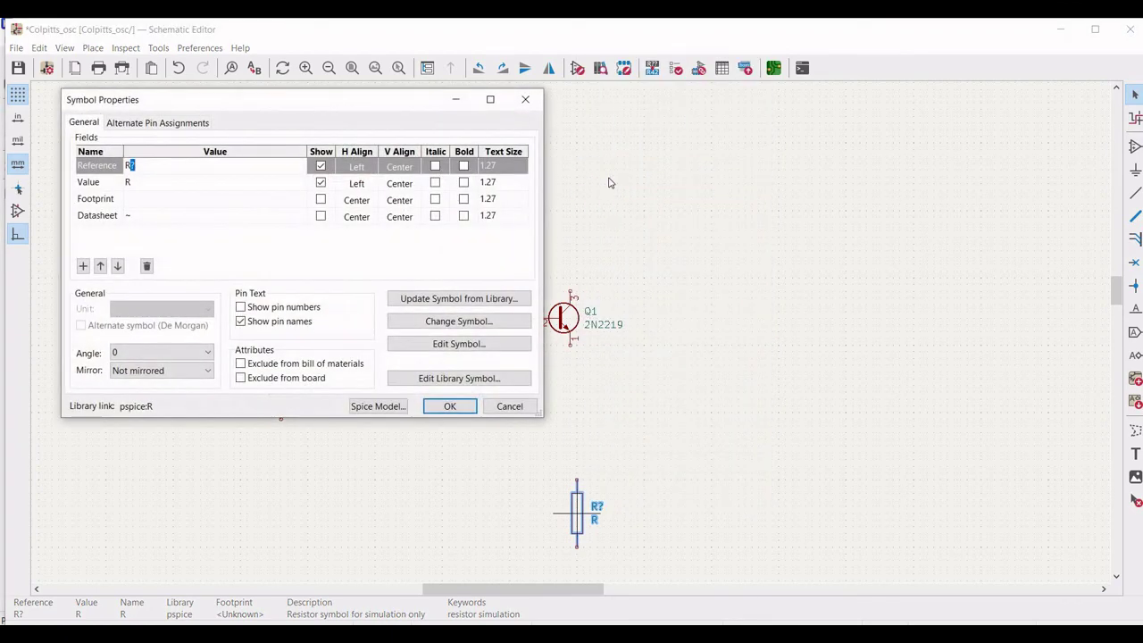
{"action": "type", "text": "2"}
{"action": "key", "text": "Return"}
{"action": "type", "text": "1k"}
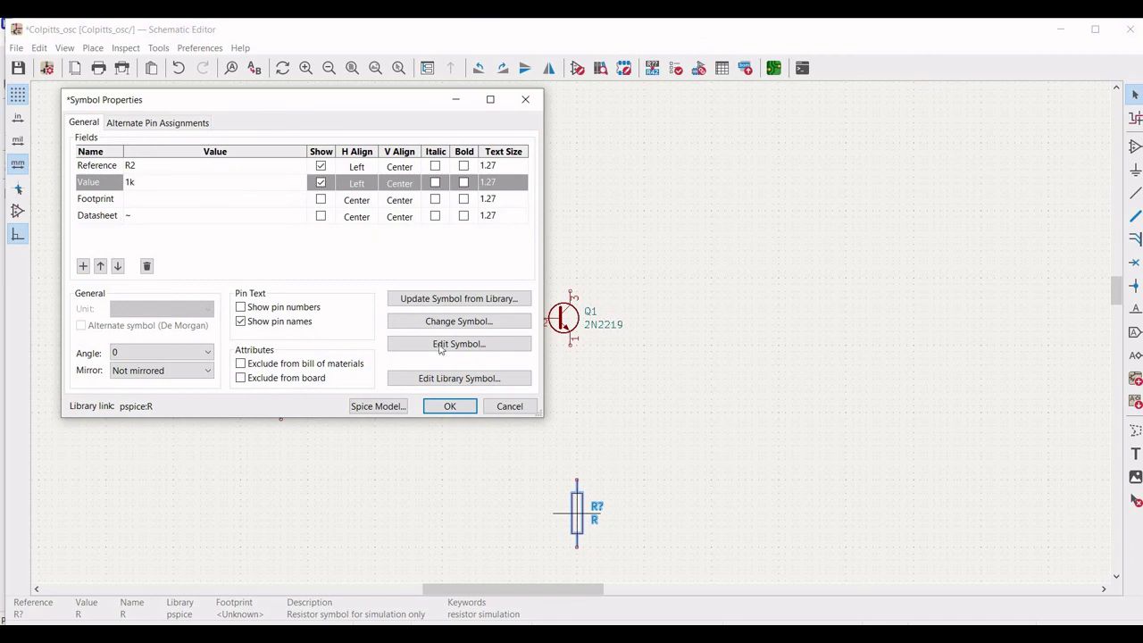
{"action": "left_click", "coordinate": [450, 406]}
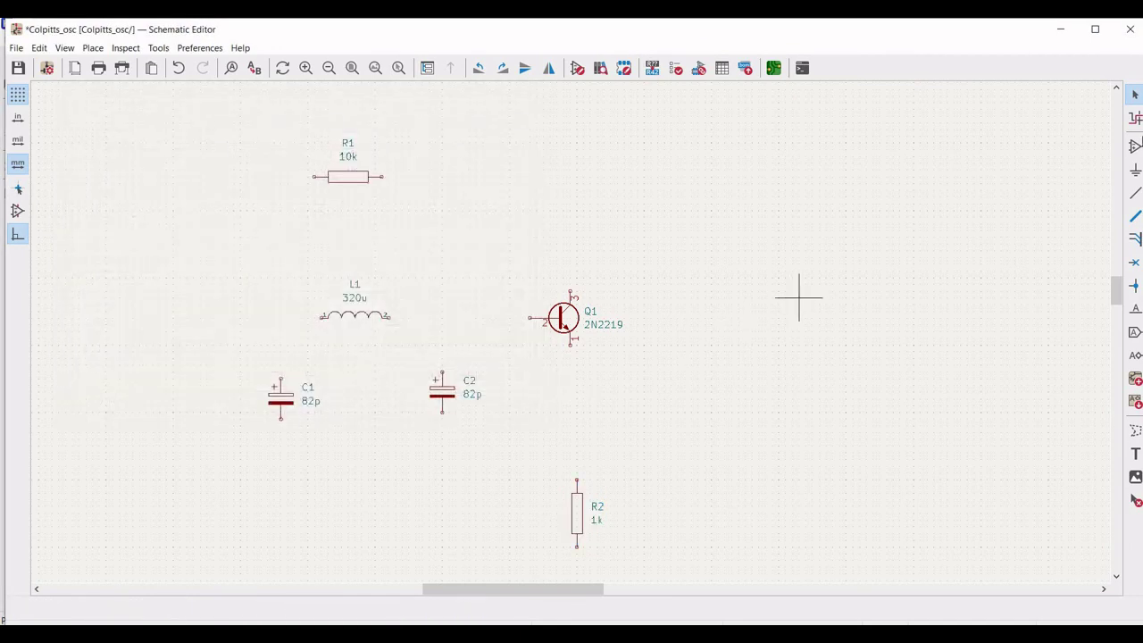
- Place a VSOURCE symbol from the pspice library well to the right of and above transistor Q1
{"action": "left_click", "coordinate": [1134, 148]}
{"action": "left_click", "coordinate": [856, 155]}
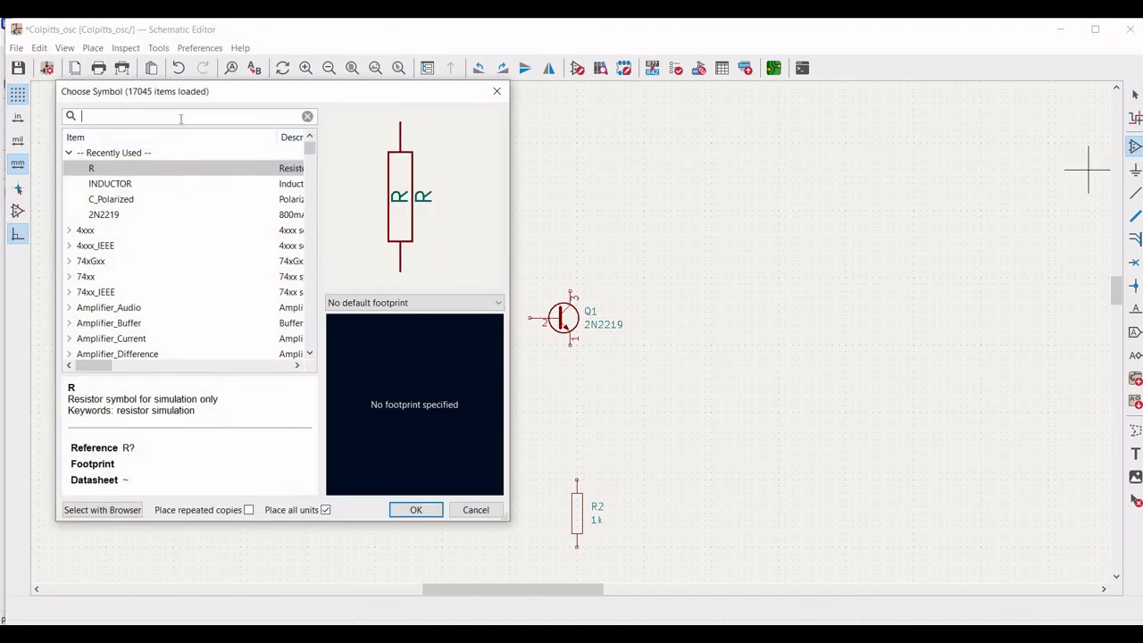
{"action": "type", "text": "pspic"}
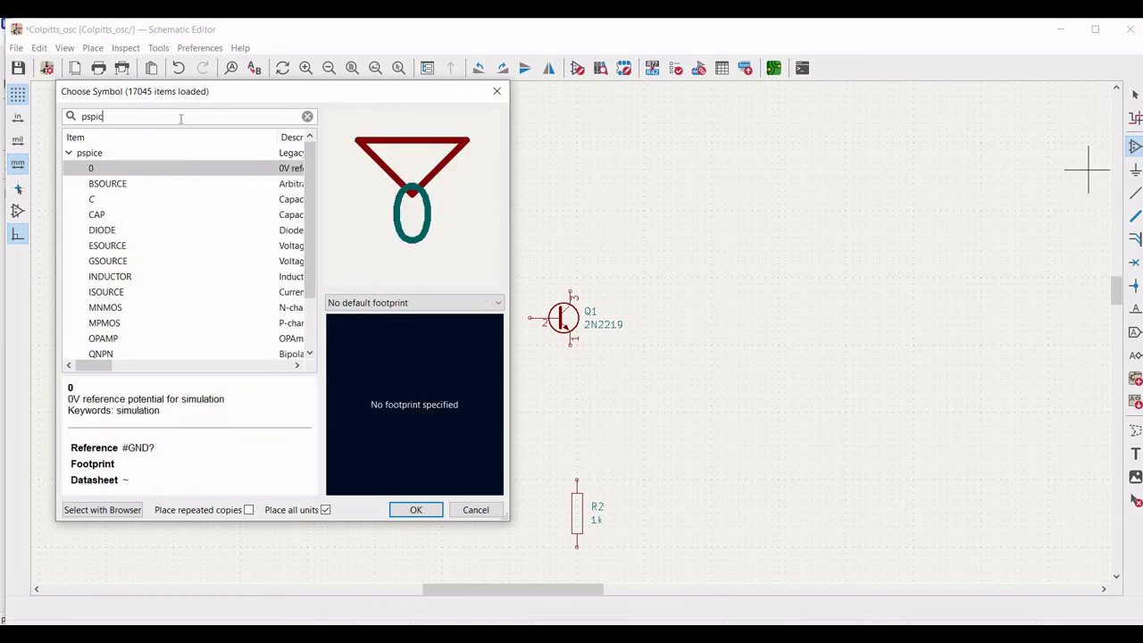
{"action": "scroll", "coordinate": [143, 250], "scroll_direction": "down", "scroll_amount": 2}
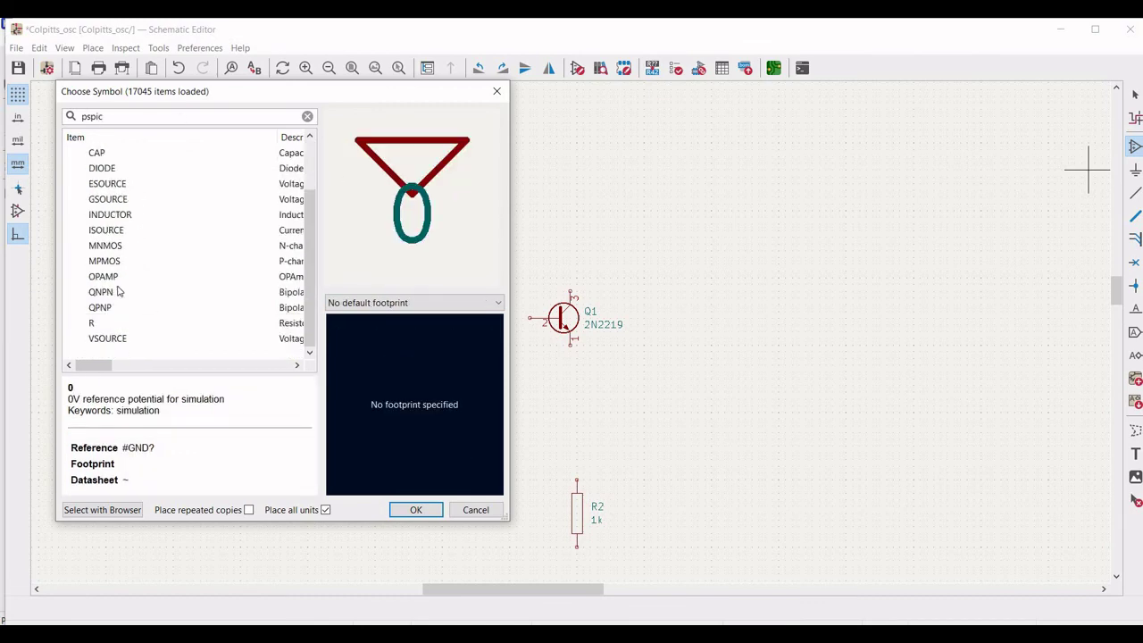
{"action": "left_click", "coordinate": [107, 339]}
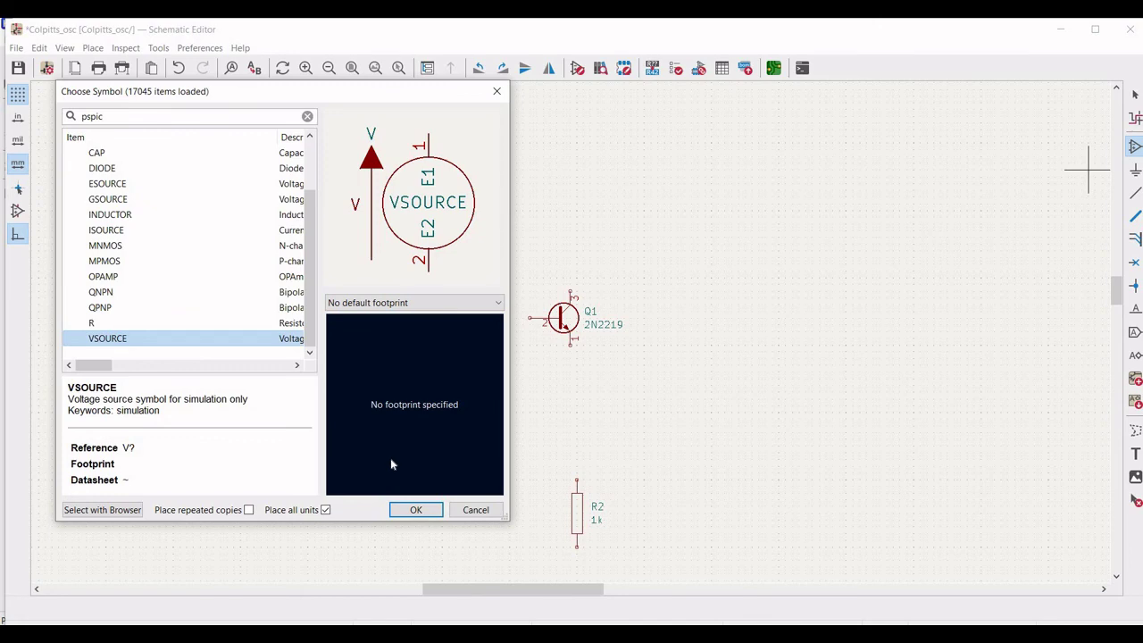
{"action": "left_click", "coordinate": [416, 510]}
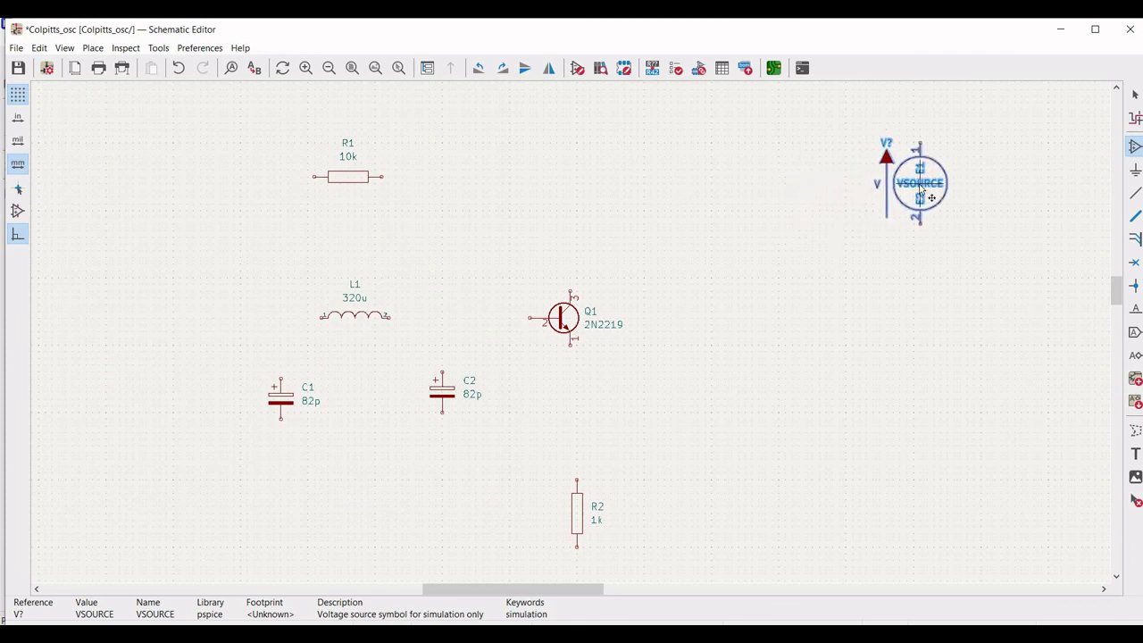
{"action": "left_click", "coordinate": [920, 190]}
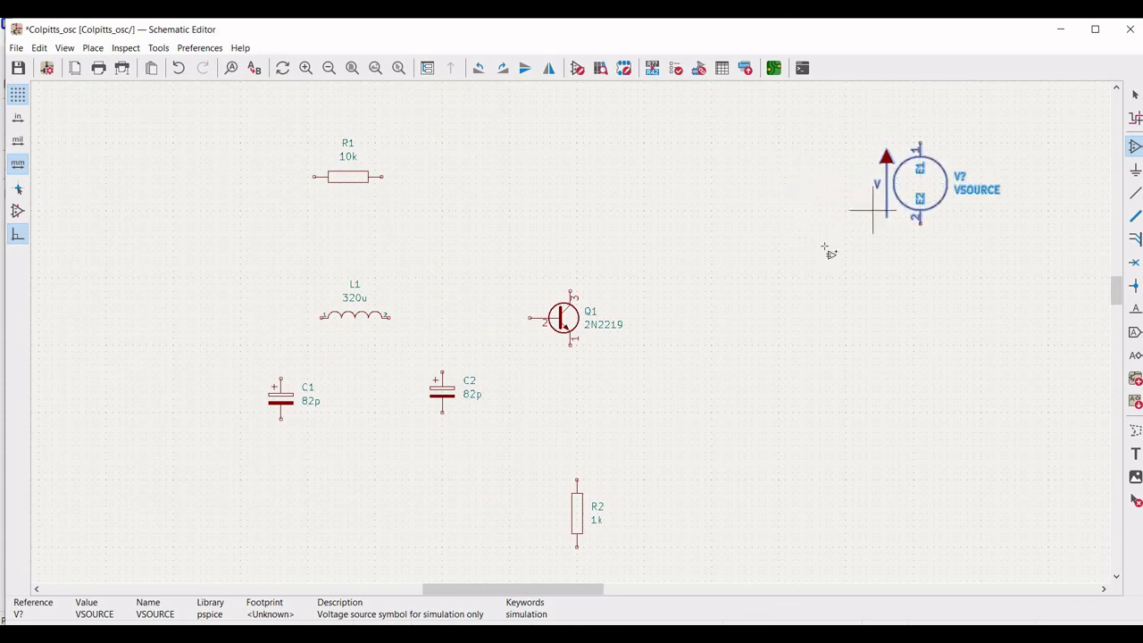
{"action": "key", "text": "Escape"}
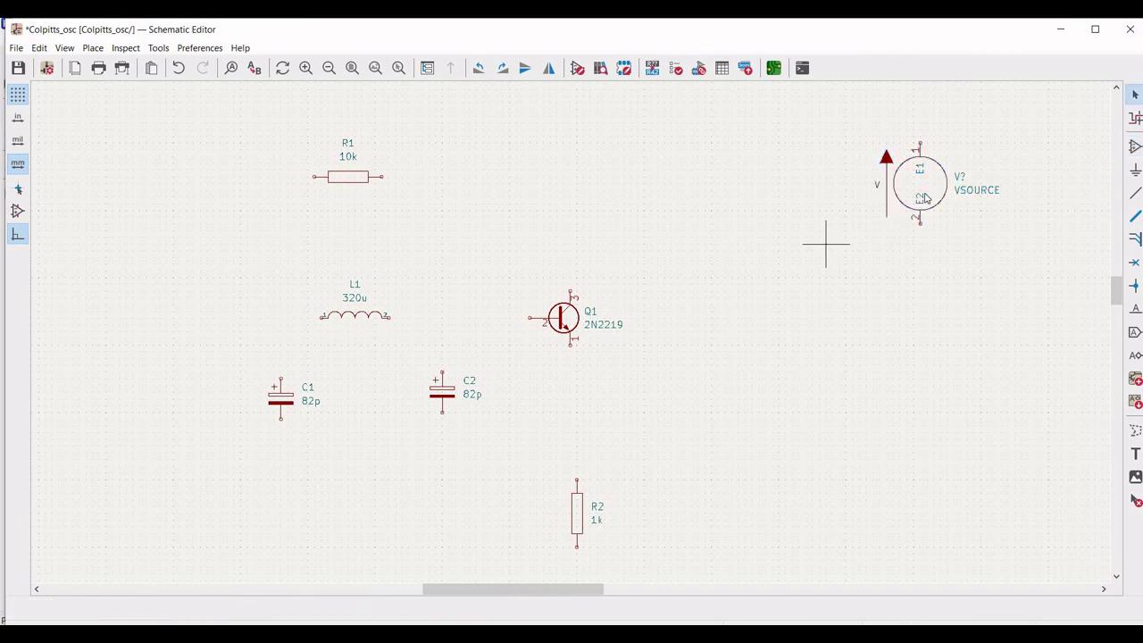
- Edit the voltage source's properties, setting its reference to V1 and its value to 0
{"action": "right_click", "coordinate": [928, 201]}
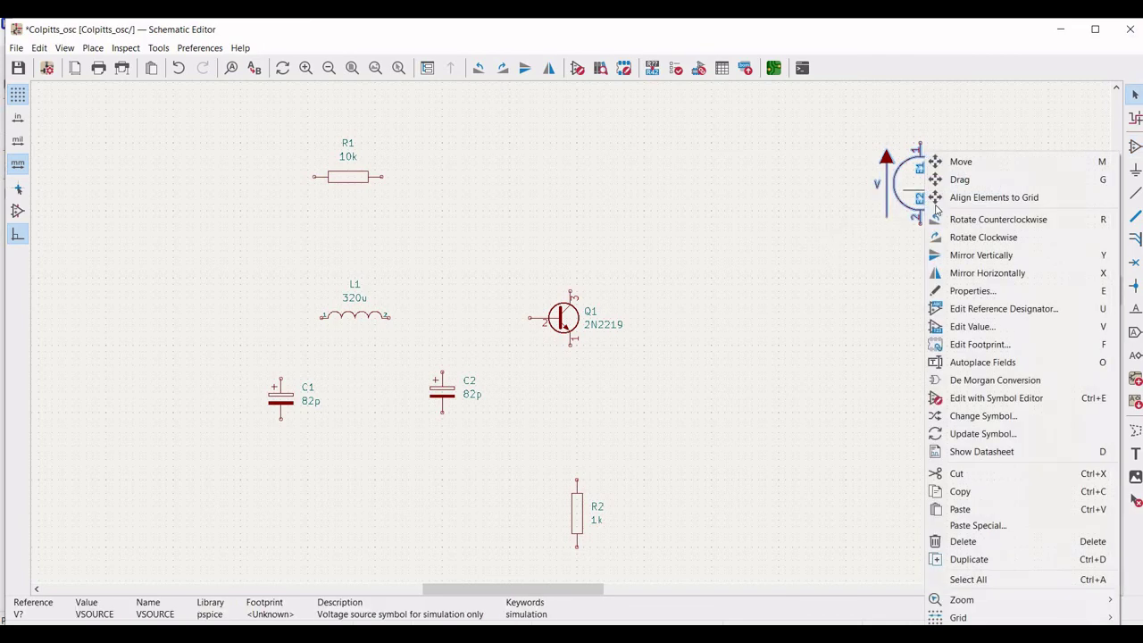
{"action": "left_click", "coordinate": [972, 291]}
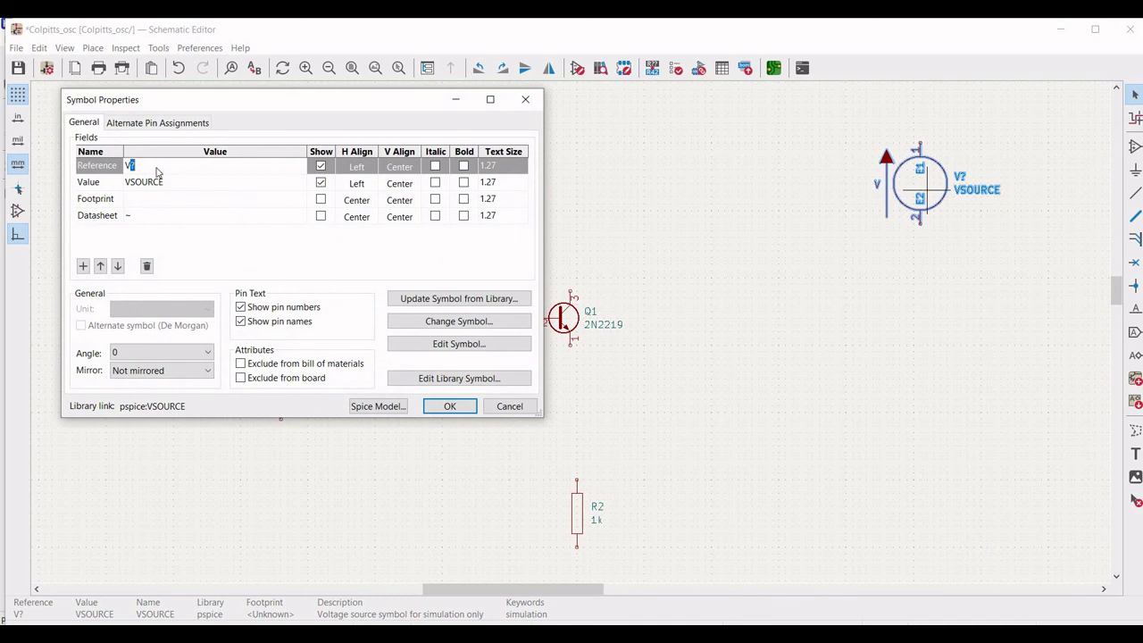
{"action": "type", "text": "1"}
{"action": "left_click", "coordinate": [160, 183]}
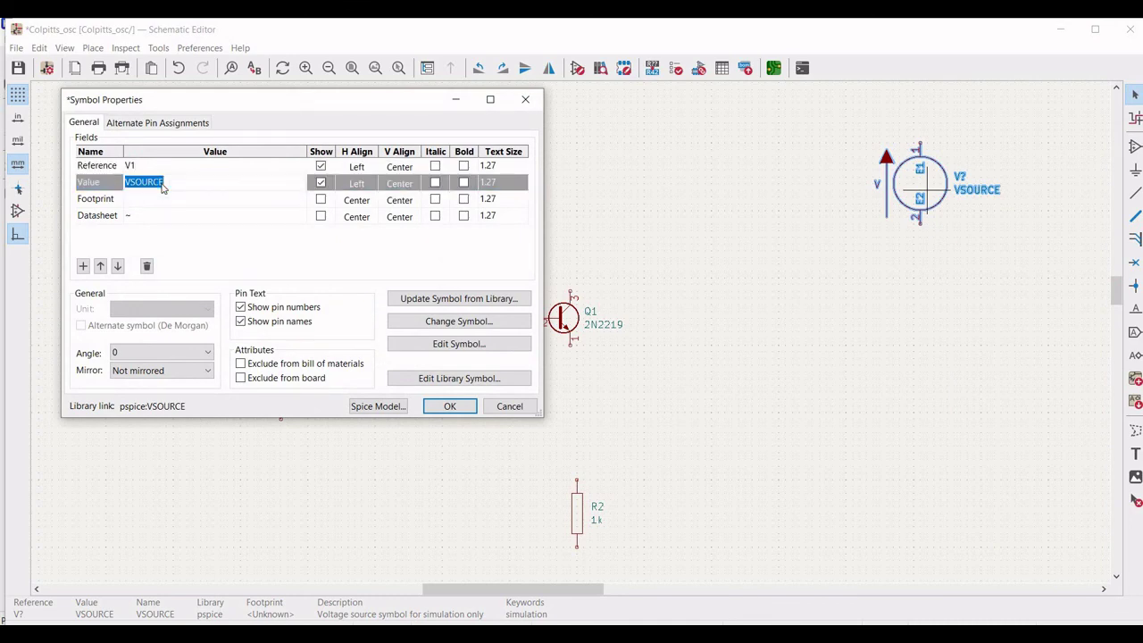
{"action": "type", "text": "0"}
- Give the voltage source a SPICE source model with a DC value of 6 volts and apply the properties
{"action": "left_click", "coordinate": [378, 407]}
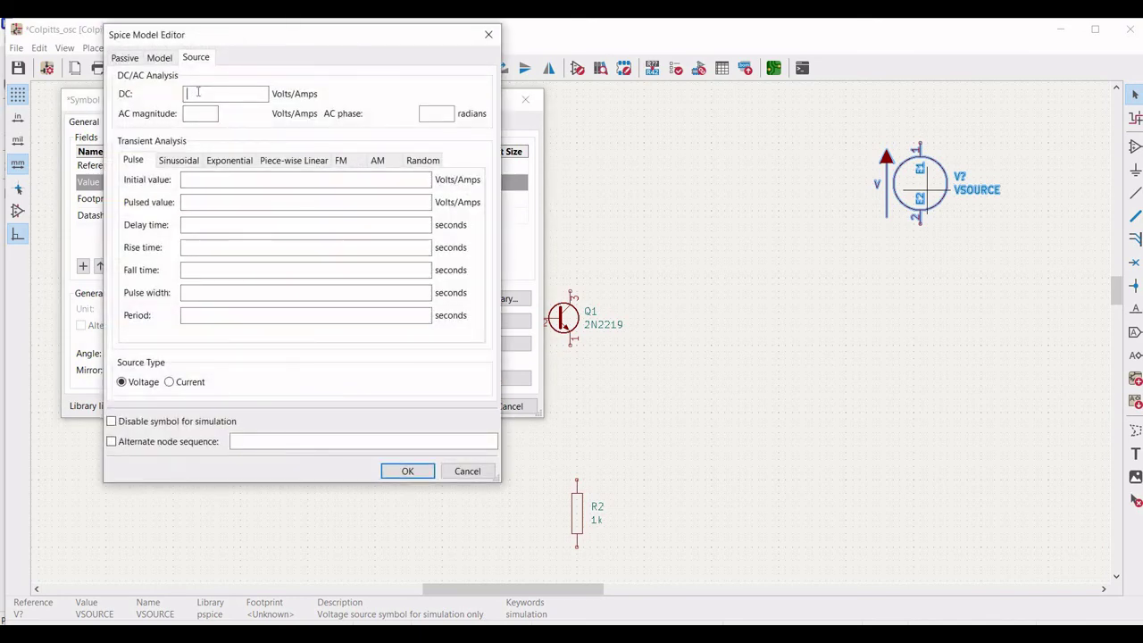
{"action": "type", "text": "0"}
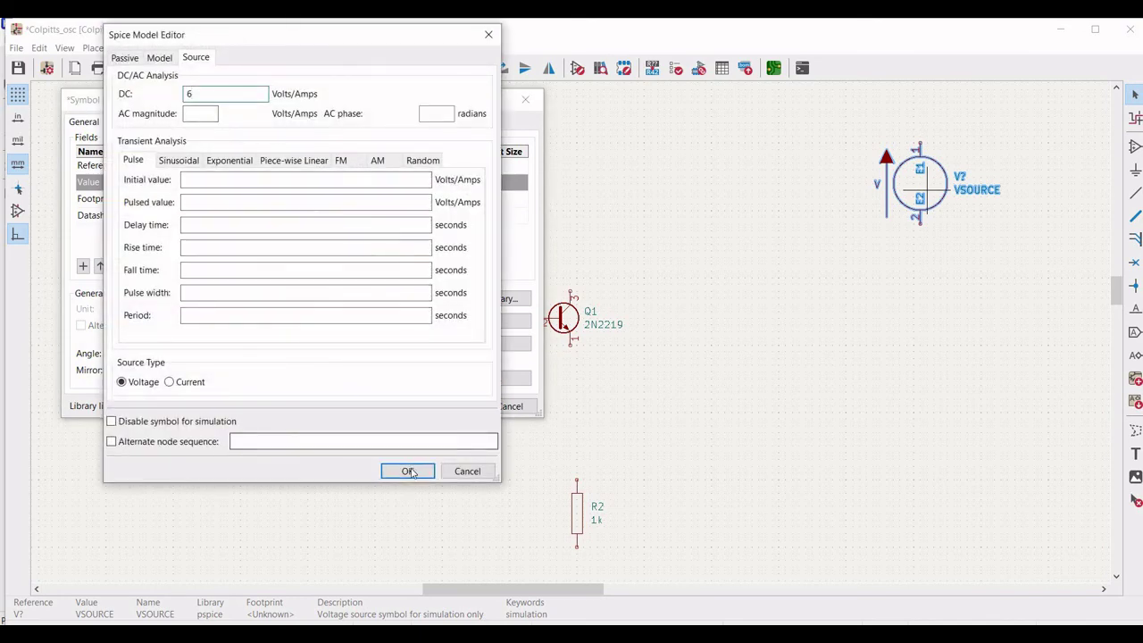
{"action": "left_click", "coordinate": [430, 465]}
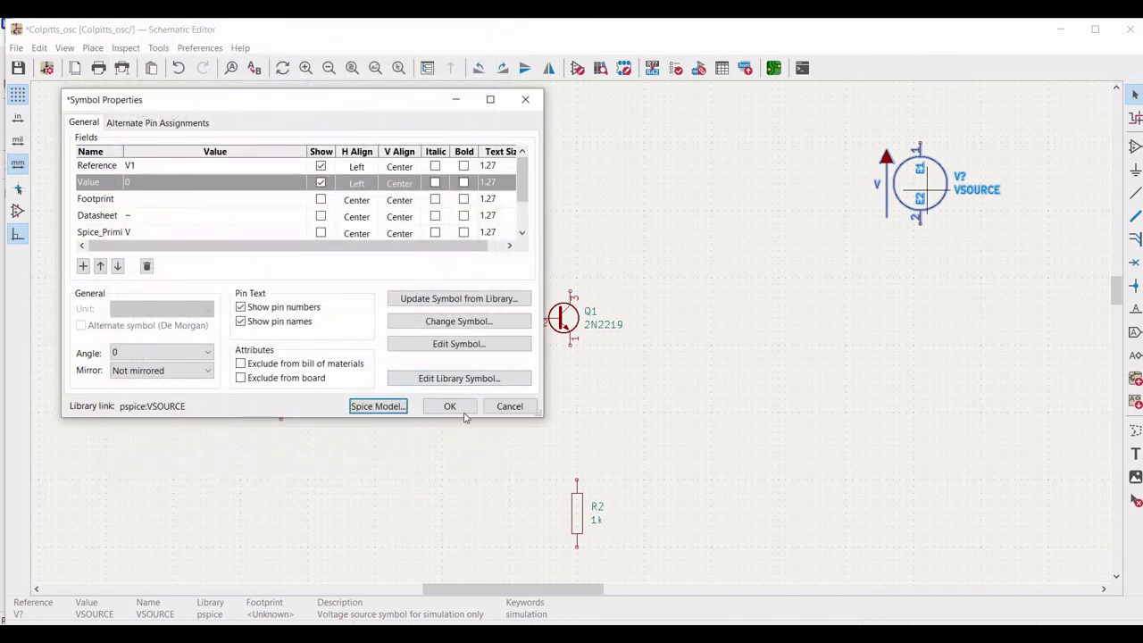
{"action": "left_click", "coordinate": [451, 406]}
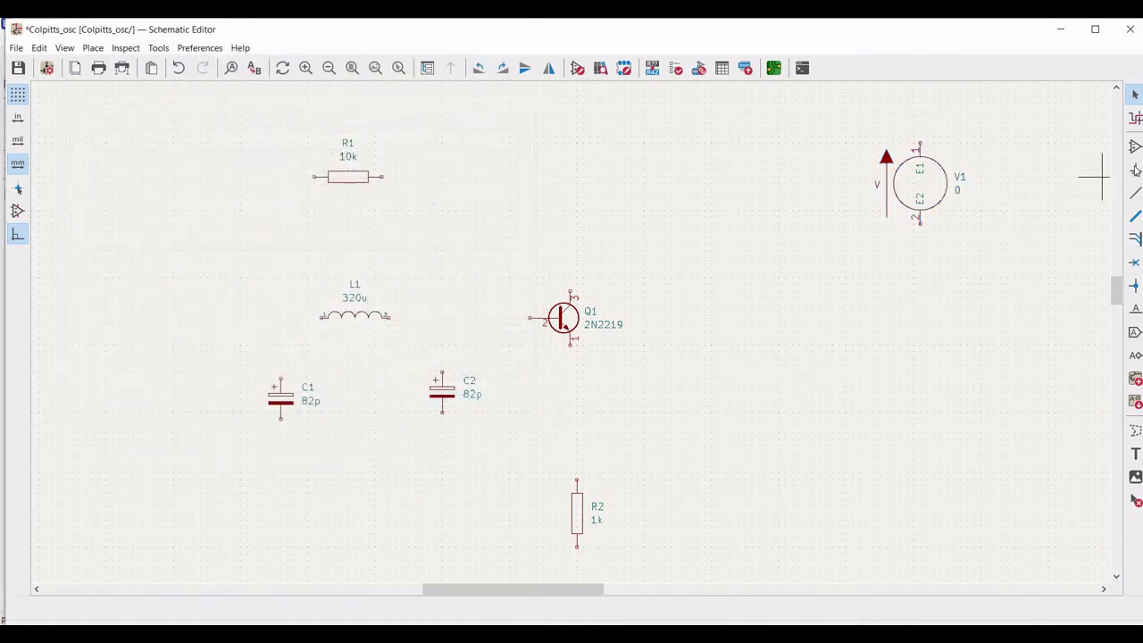
- Place a GND power symbol directly below the lower pin of voltage source V1
{"action": "left_click", "coordinate": [1135, 169]}
{"action": "left_click", "coordinate": [949, 246]}
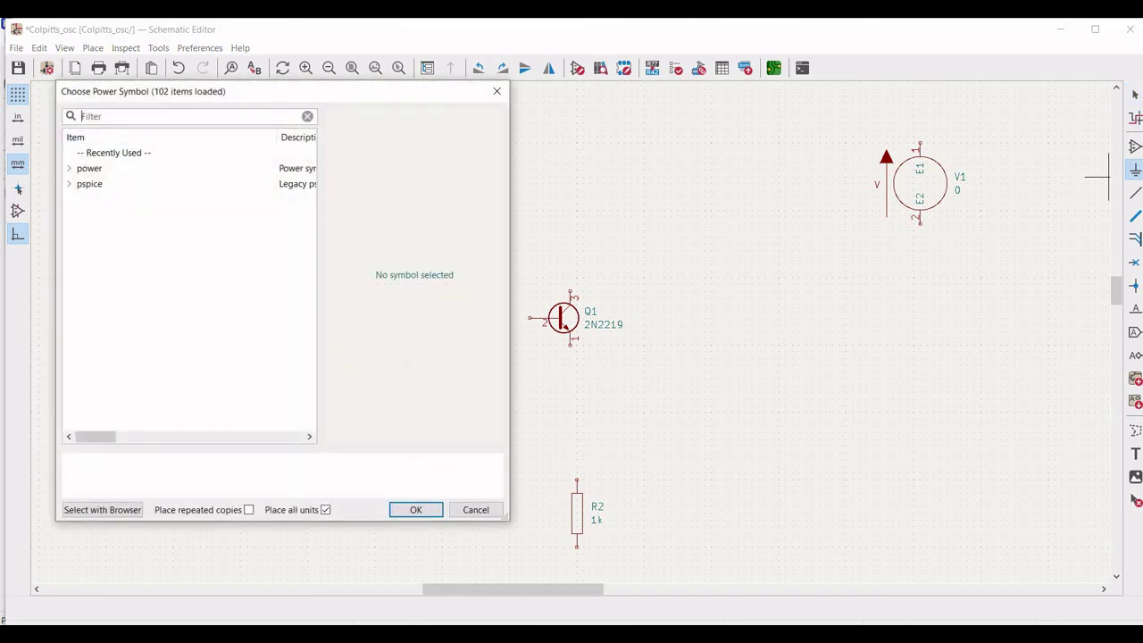
{"action": "type", "text": "g"}
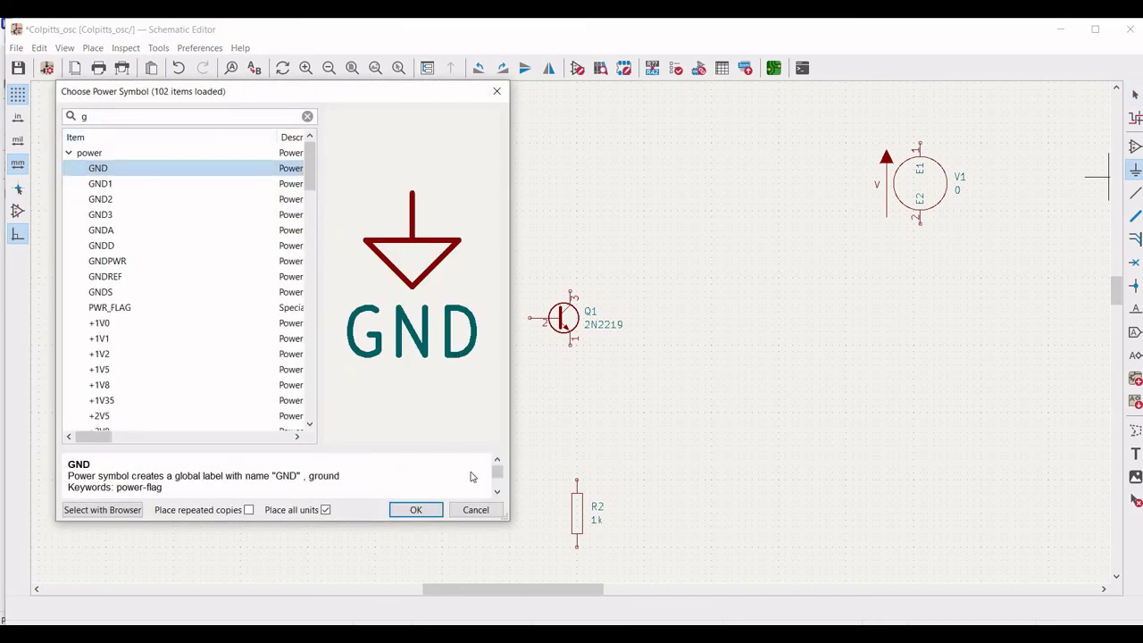
{"action": "left_click", "coordinate": [436, 507]}
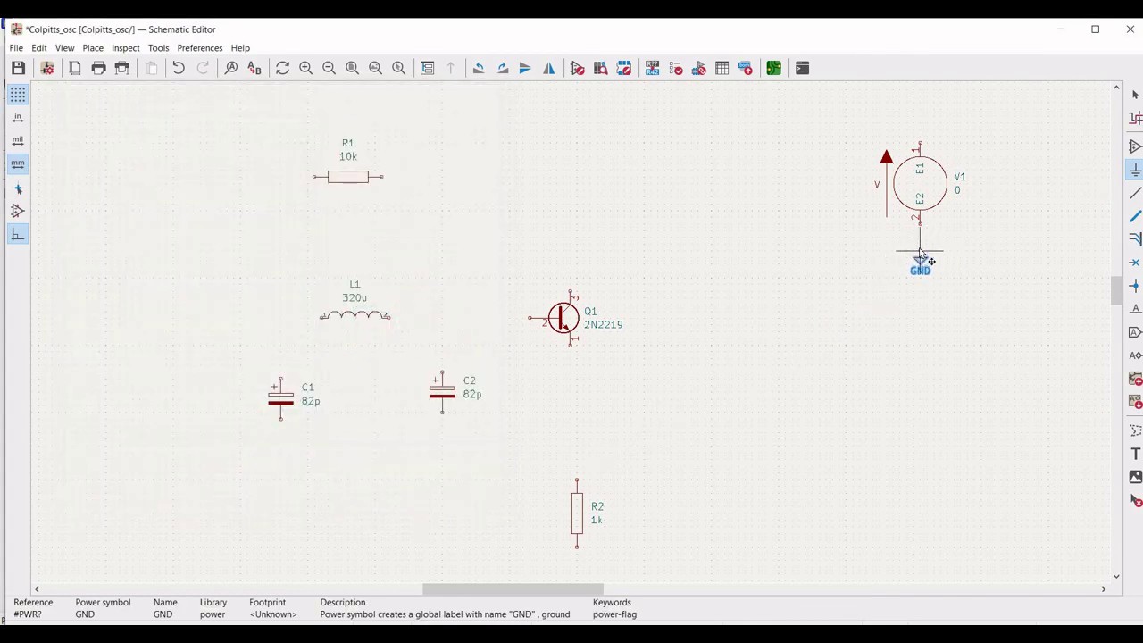
{"action": "left_click", "coordinate": [920, 254]}
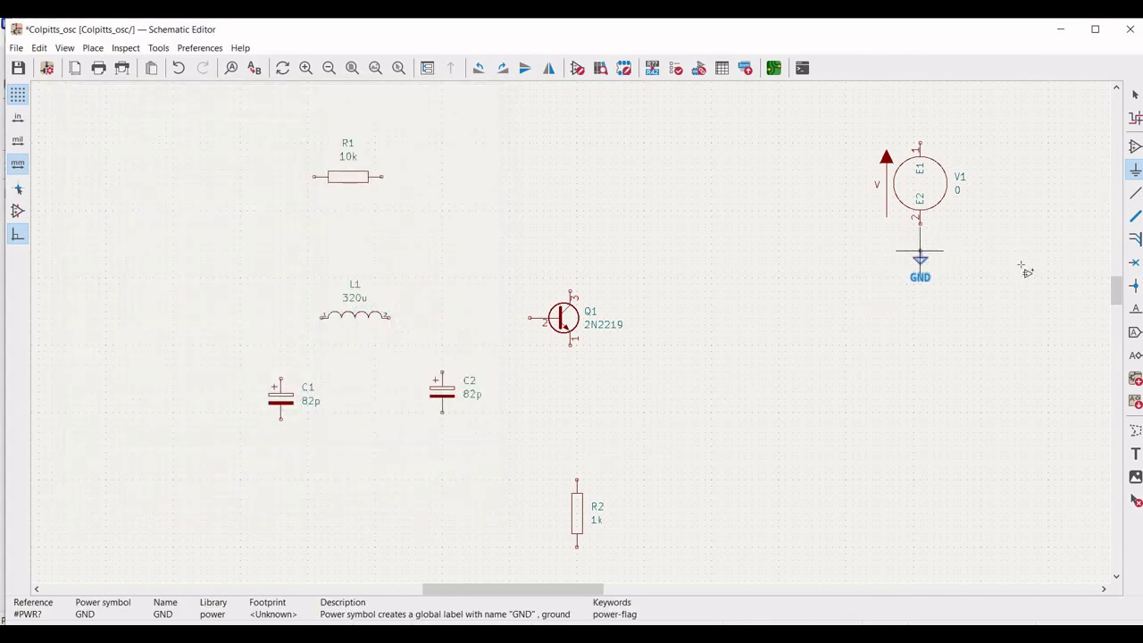
- Place a global label named V1, with input shape, directly above pin 1 of the voltage source
{"action": "left_click", "coordinate": [1134, 333]}
{"action": "left_click", "coordinate": [1030, 230]}
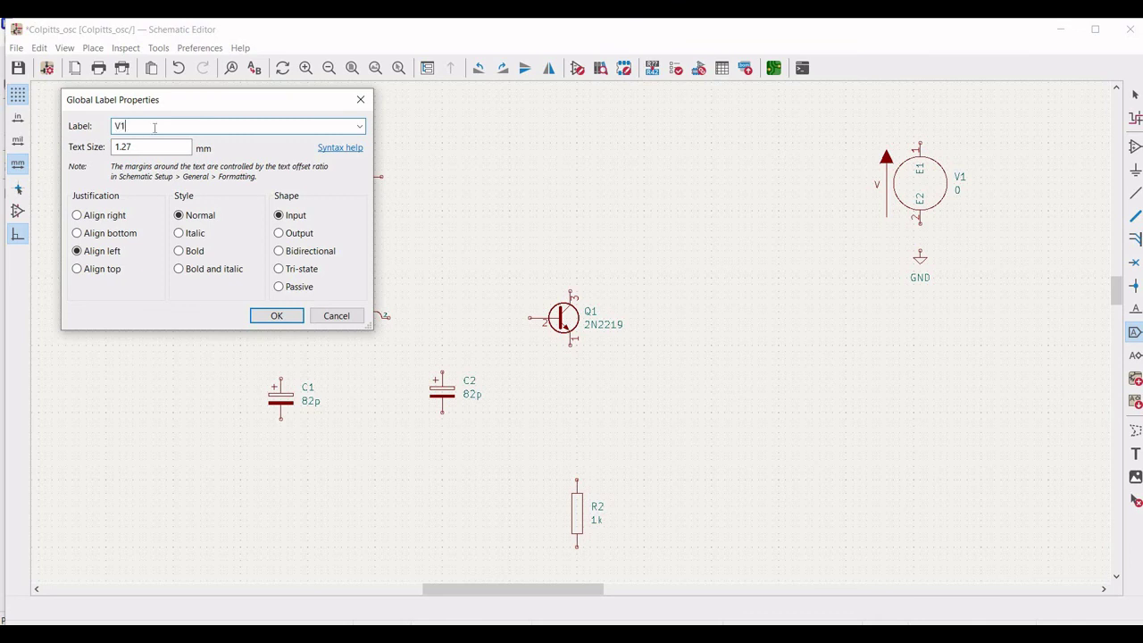
{"action": "left_click", "coordinate": [269, 314]}
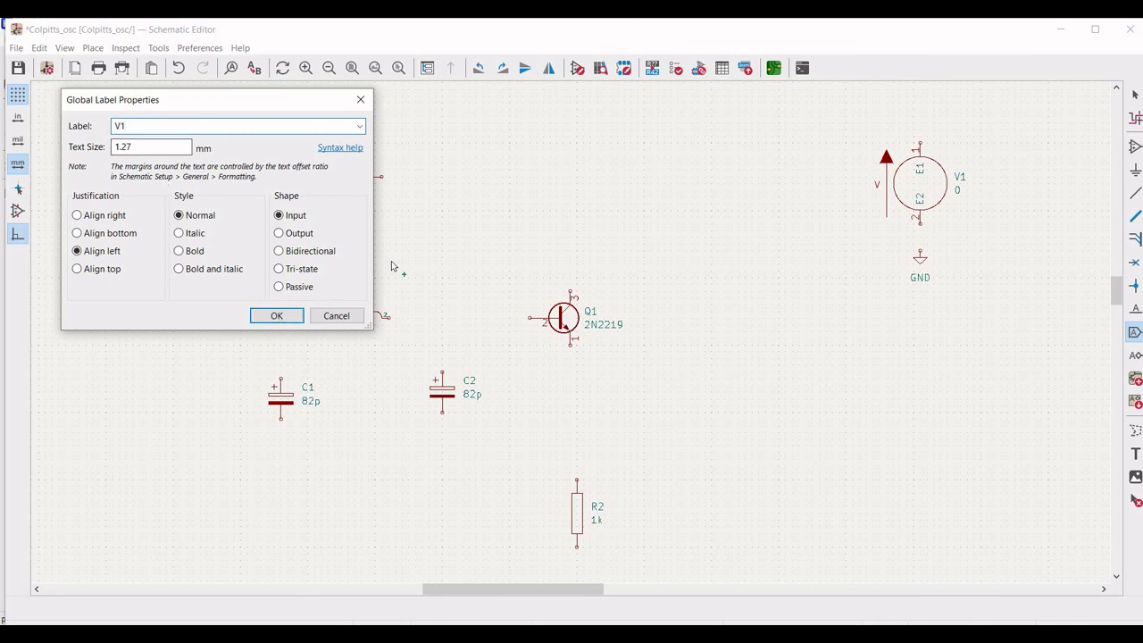
{"action": "left_click", "coordinate": [920, 109]}
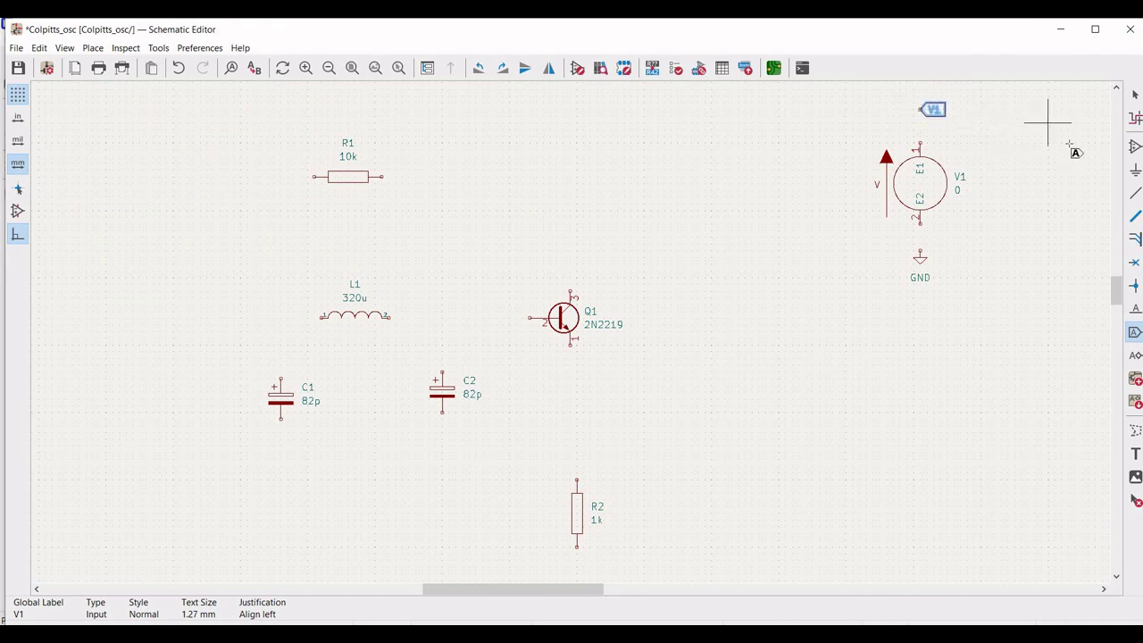
- Wire the V1 label to pin 1 of the voltage source and pin 2 to the GND symbol
{"action": "left_click", "coordinate": [1135, 193]}
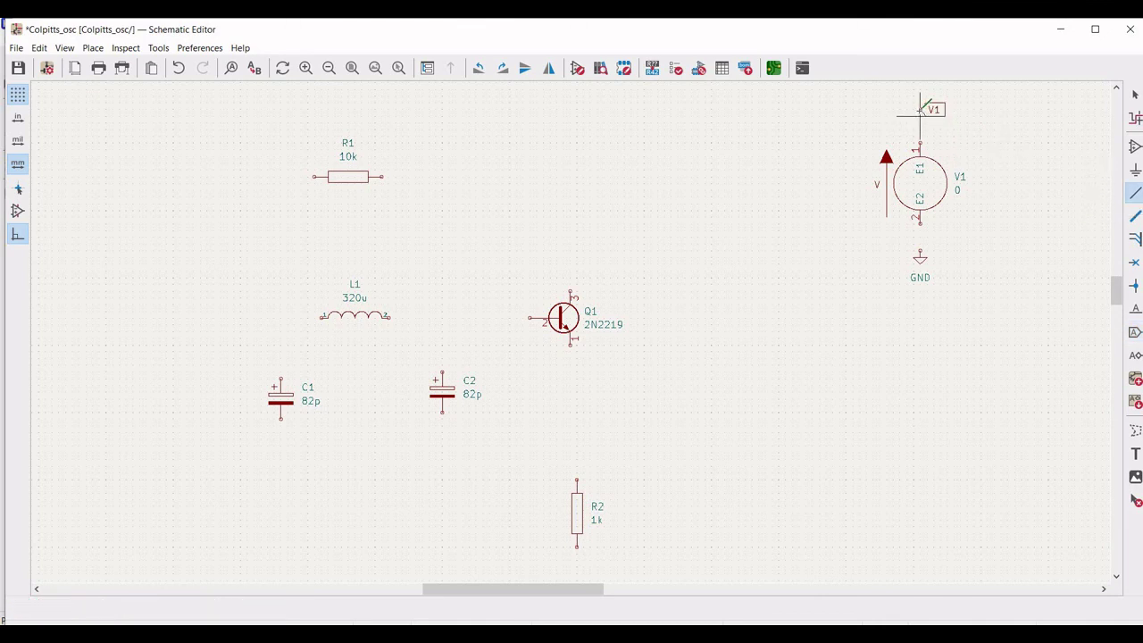
{"action": "left_click", "coordinate": [920, 109]}
{"action": "left_click", "coordinate": [921, 146]}
{"action": "left_click", "coordinate": [920, 223]}
{"action": "left_click", "coordinate": [920, 252]}
{"action": "key", "text": "Escape"}
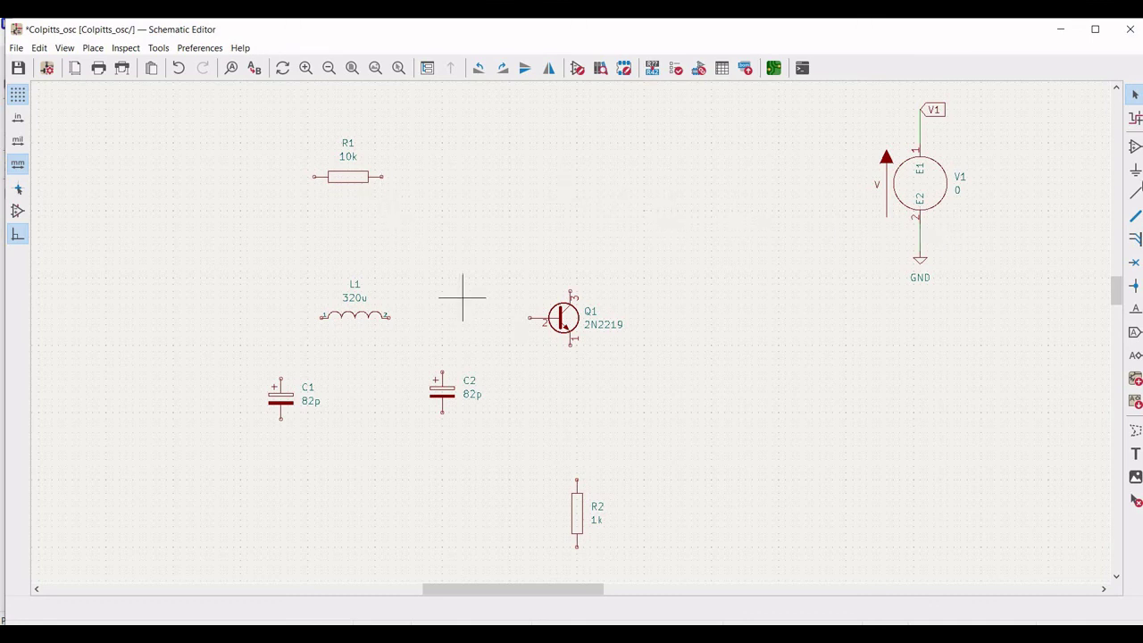
- Wire Q1's base to pin 2 of inductor L1, and Q1's emitter to the upper pin of R2
{"action": "left_click", "coordinate": [1135, 193]}
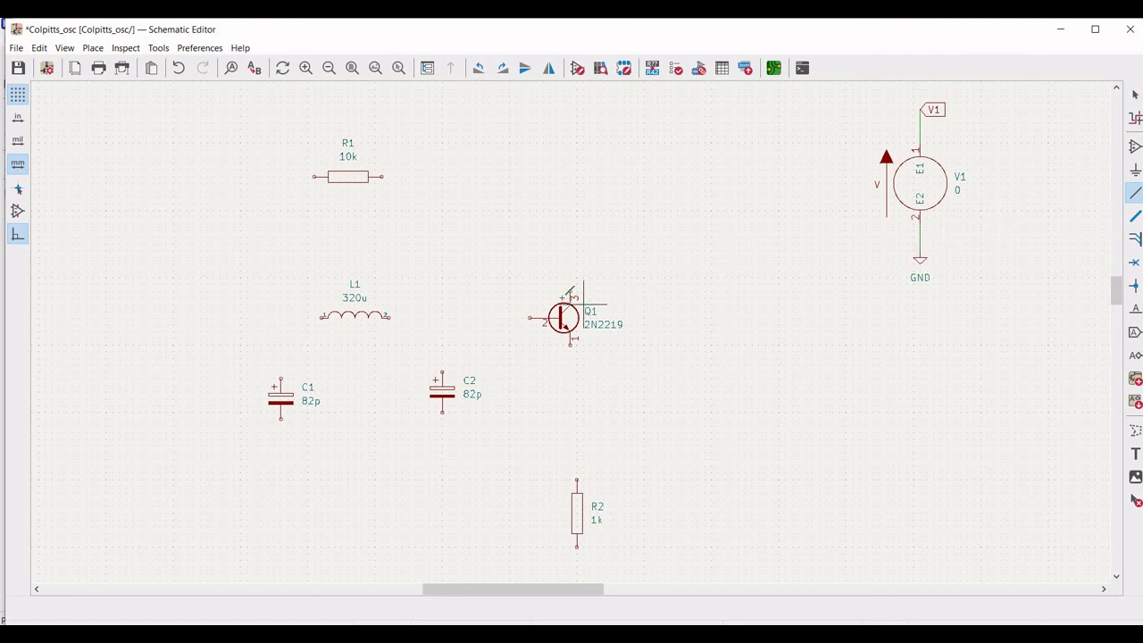
{"action": "left_click", "coordinate": [530, 317]}
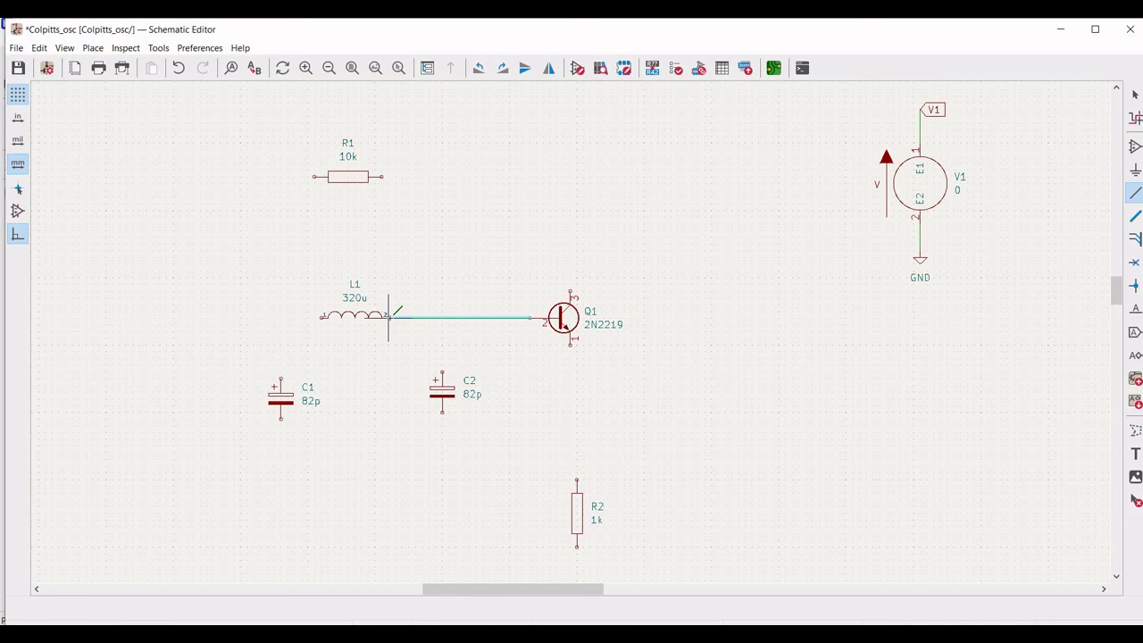
{"action": "left_click", "coordinate": [388, 317]}
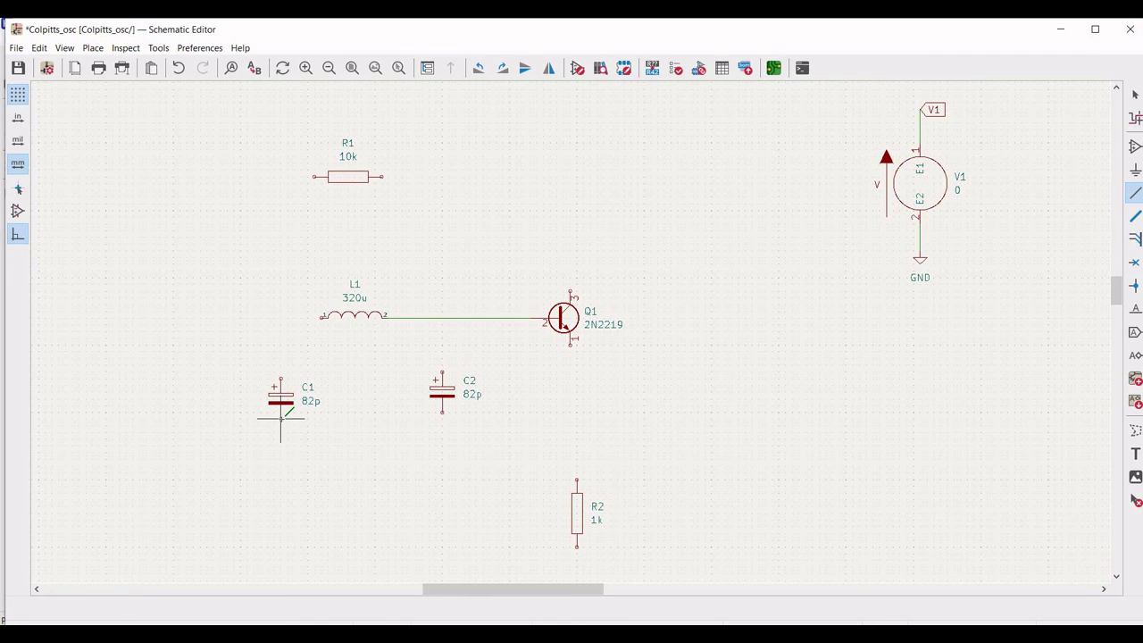
{"action": "left_click", "coordinate": [570, 344]}
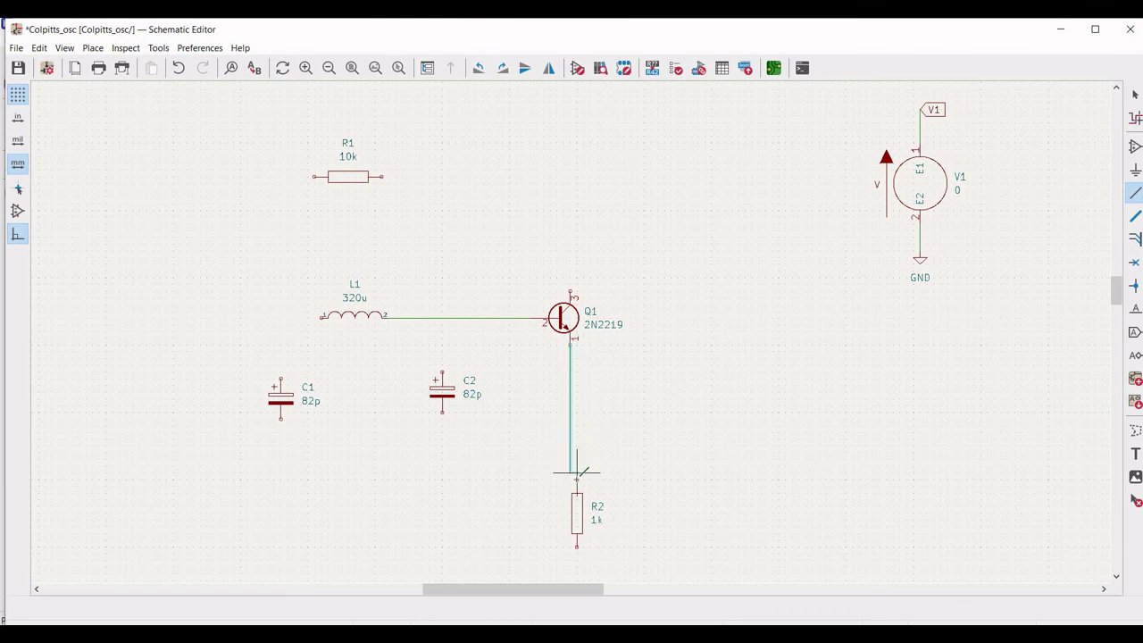
{"action": "left_click", "coordinate": [576, 480]}
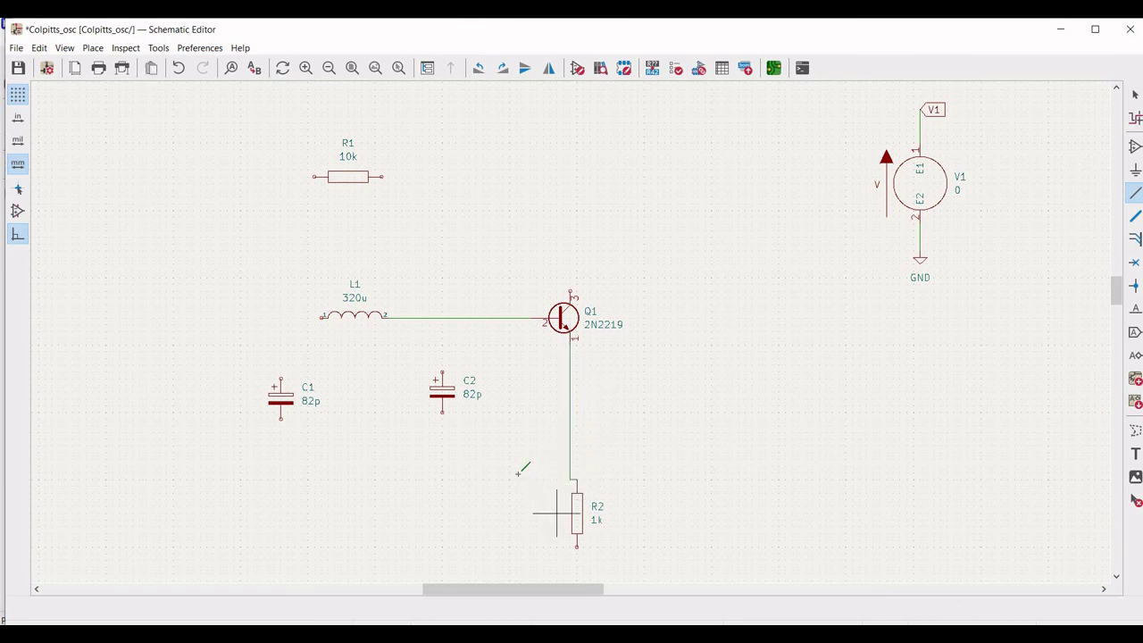
- Wire the lower pins of C1 and C2 together and on to the wire between Q1's emitter and R2
{"action": "left_click", "coordinate": [322, 423]}
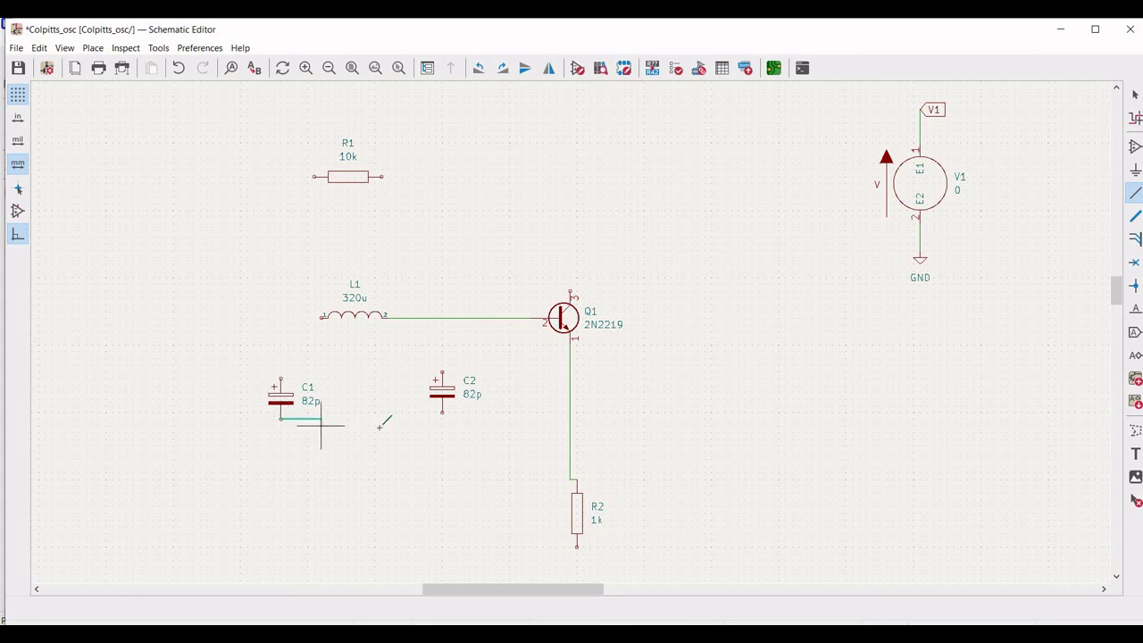
{"action": "left_click", "coordinate": [441, 417]}
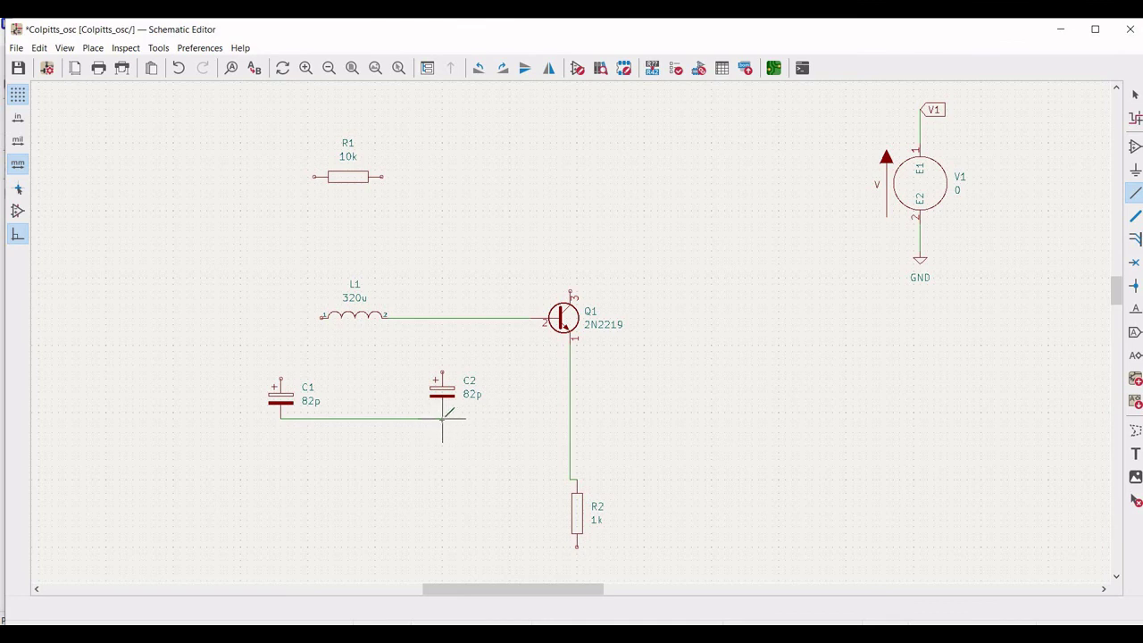
{"action": "left_click", "coordinate": [569, 418]}
- Wire C1's upper pin to pin 1 of L1, and R1's left pin down to the corner of that wire
{"action": "left_click", "coordinate": [281, 379]}
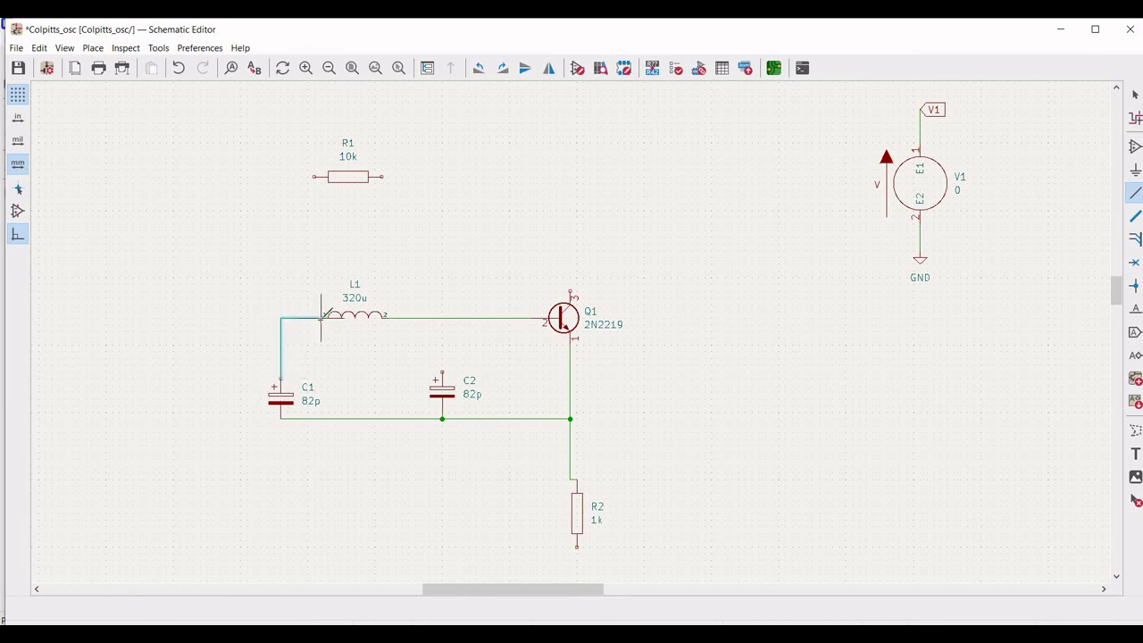
{"action": "left_click", "coordinate": [322, 317]}
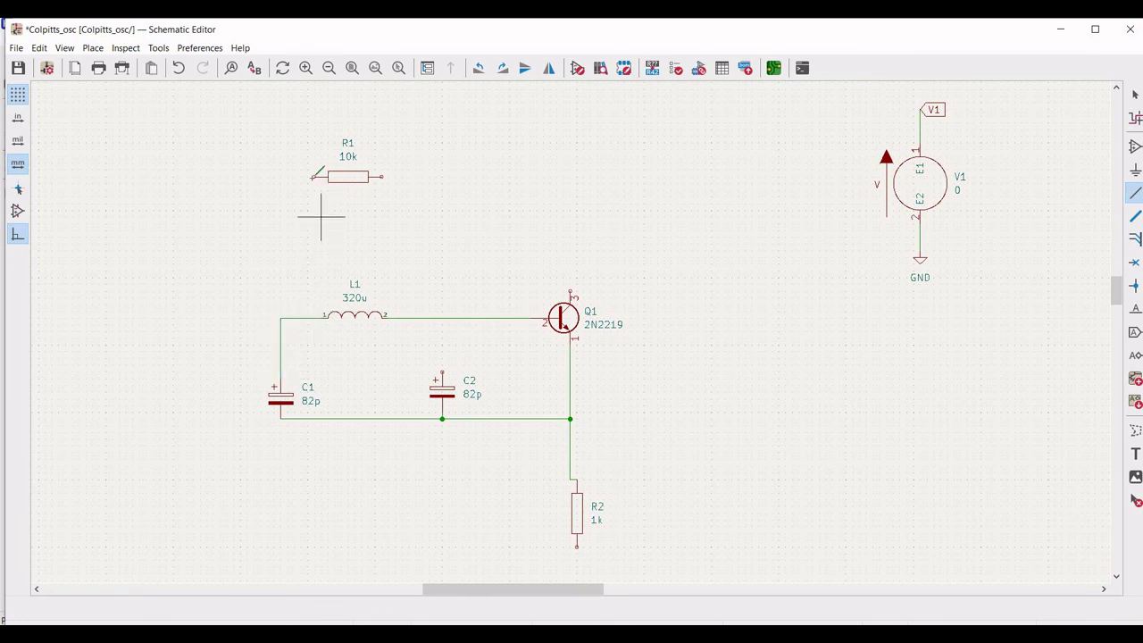
{"action": "left_click", "coordinate": [314, 176]}
{"action": "left_click", "coordinate": [280, 317]}
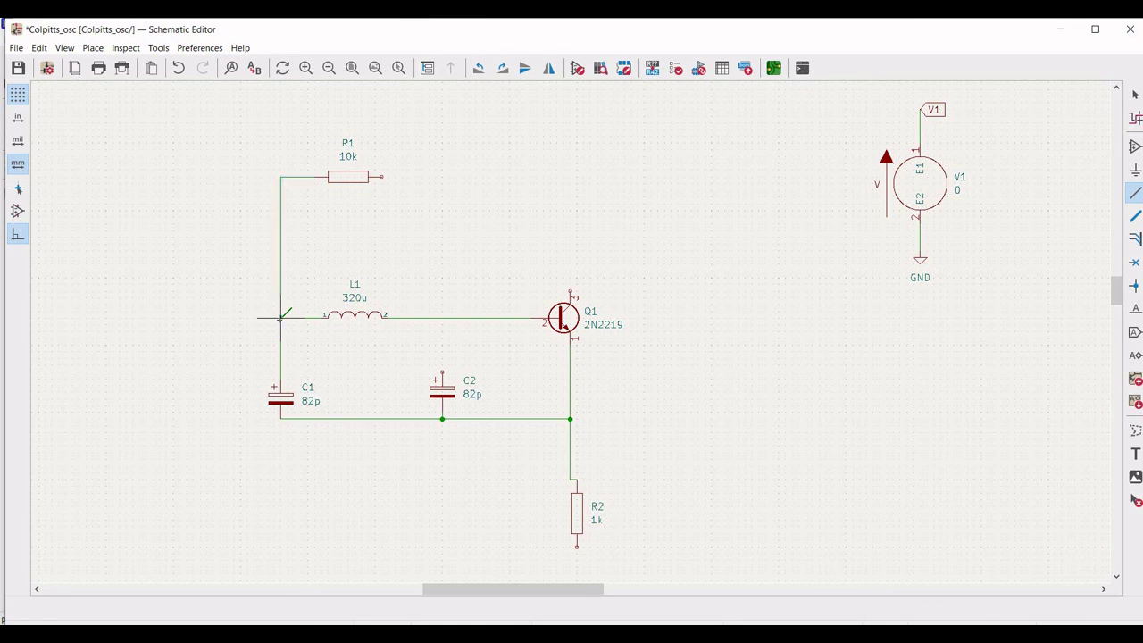
- Wire R1's right pin to Q1's collector
{"action": "left_click", "coordinate": [383, 176]}
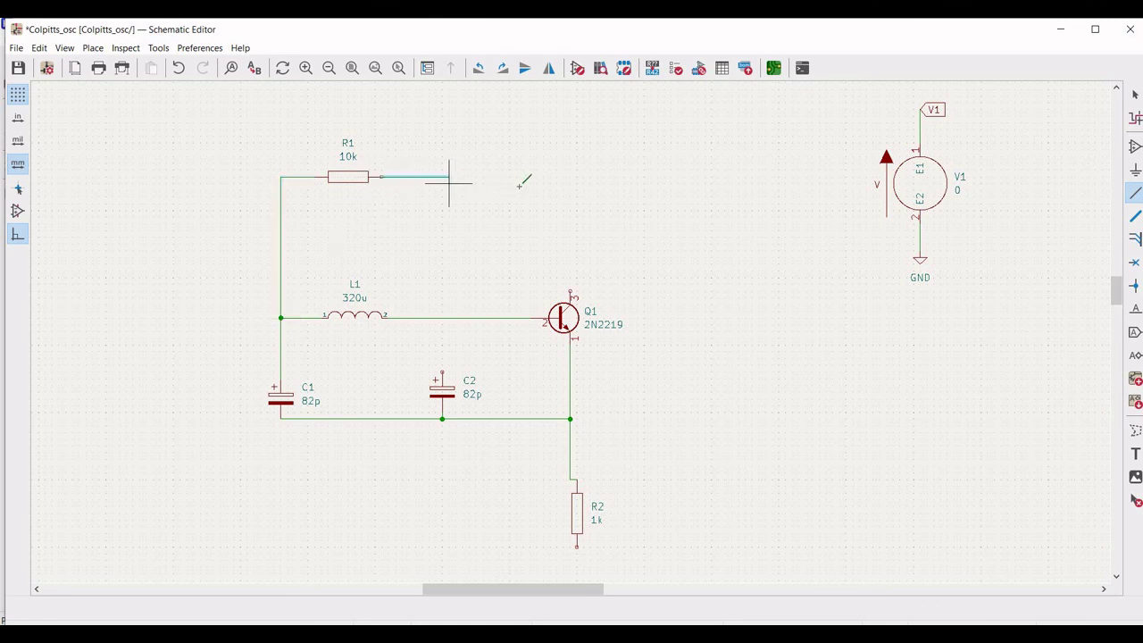
{"action": "left_click", "coordinate": [570, 290]}
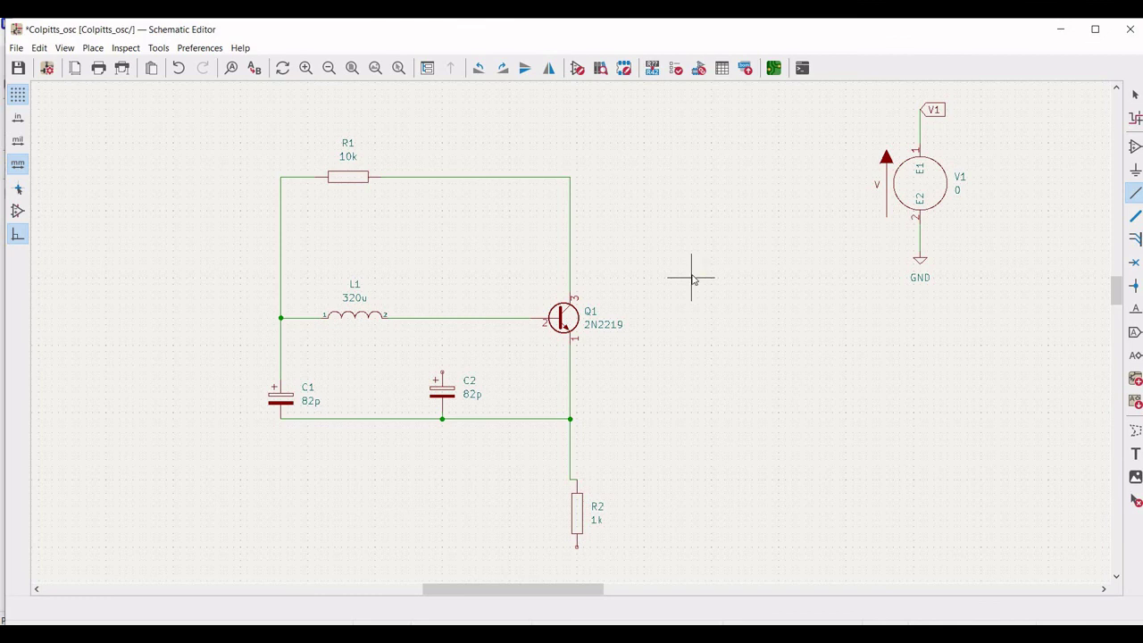
{"action": "key", "text": "Escape"}
- Place a left-aligned global label named V1, with input shape, level with R1 and to the right of Q1's collector wire
{"action": "left_click", "coordinate": [1135, 332]}
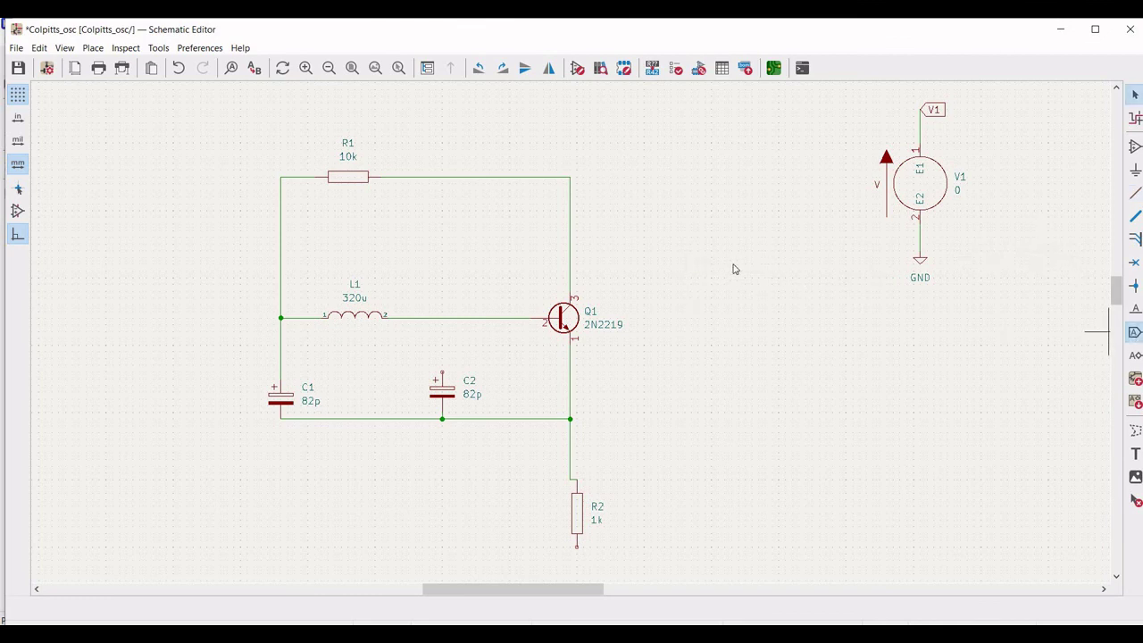
{"action": "left_click", "coordinate": [734, 266]}
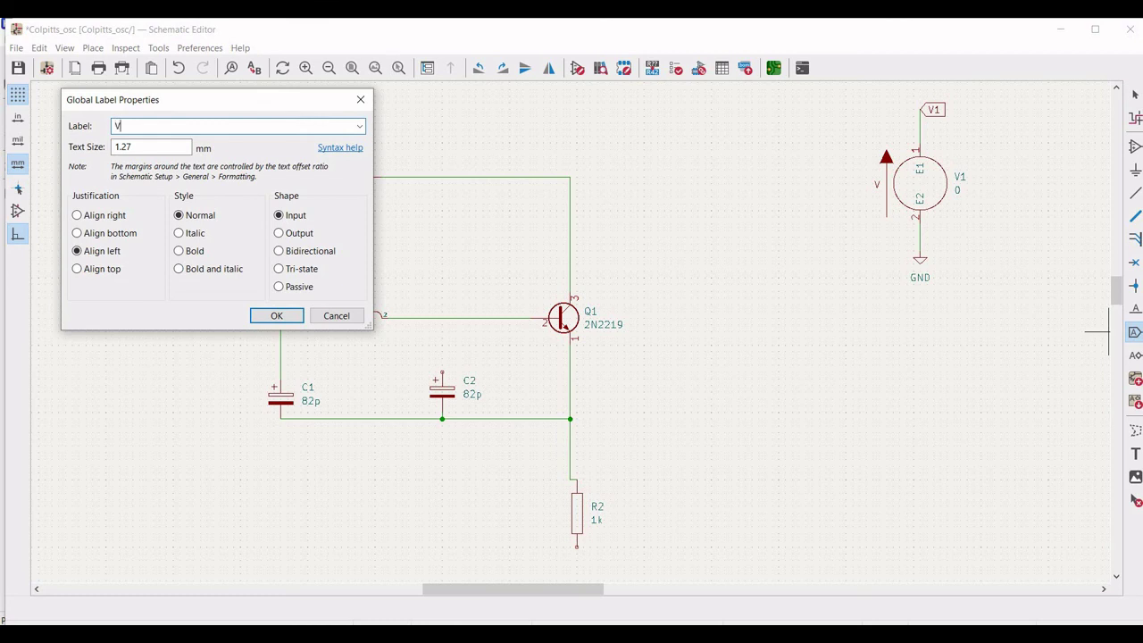
{"action": "type", "text": "V1"}
{"action": "left_click", "coordinate": [275, 315]}
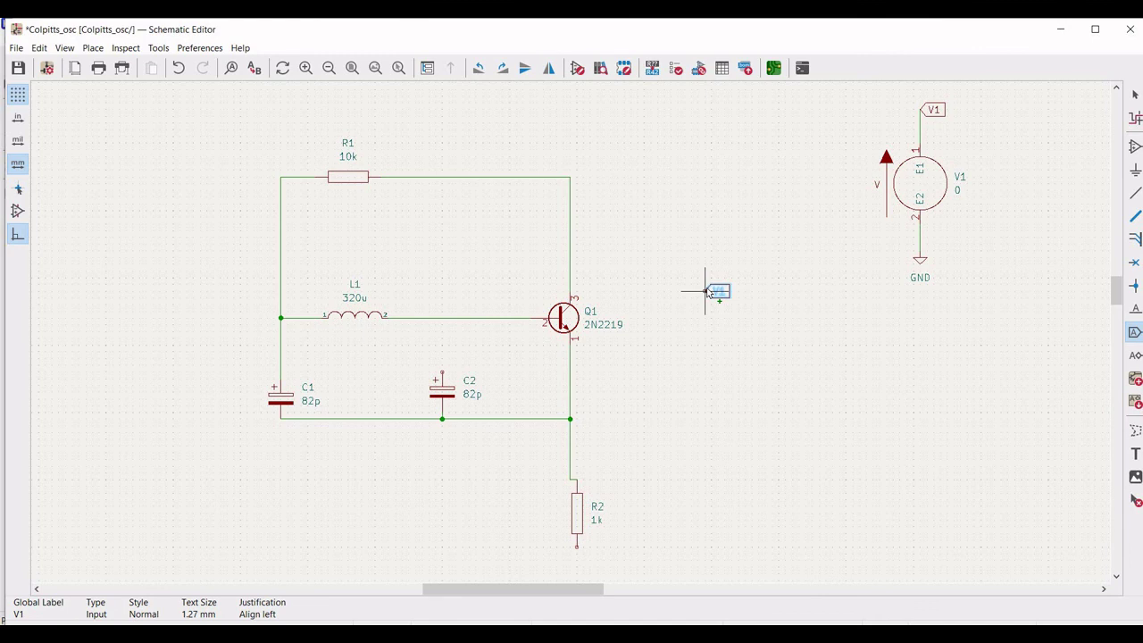
{"action": "left_click", "coordinate": [711, 176]}
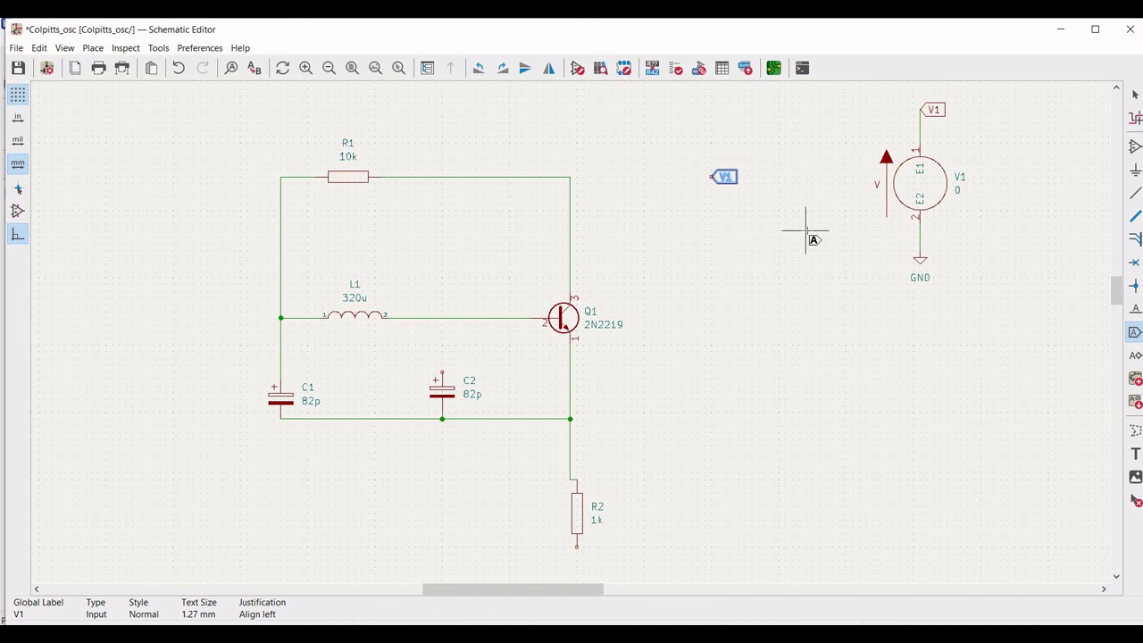
{"action": "key", "text": "Escape"}
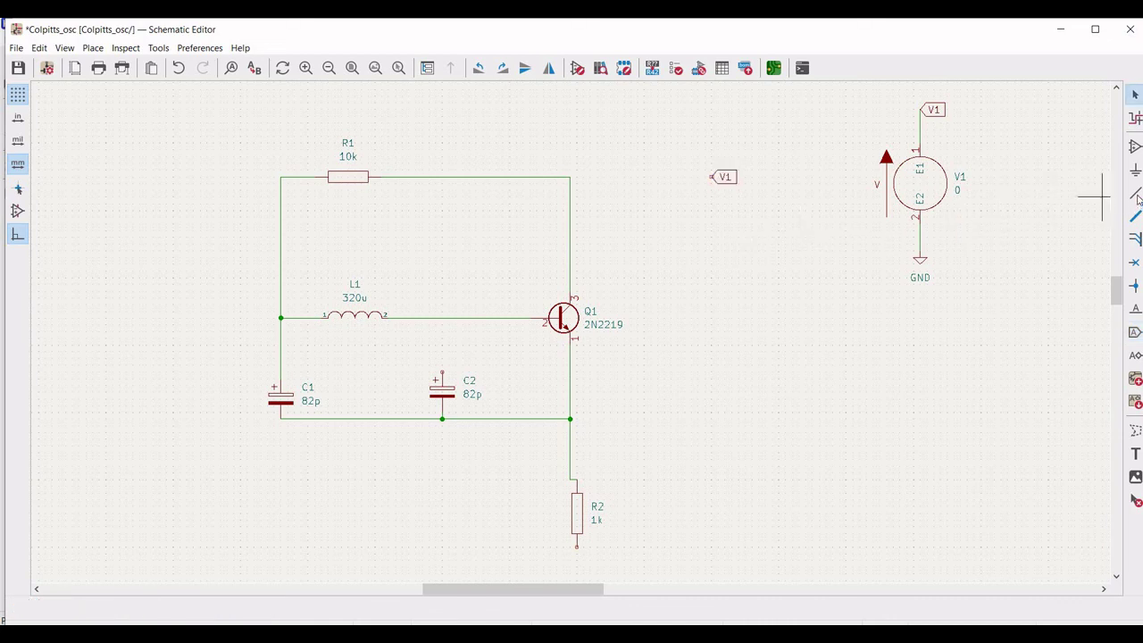
- Wire the new V1 label to the corner of the wire between R1 and Q1's collector
{"action": "key", "text": "w"}
{"action": "left_click", "coordinate": [711, 177]}
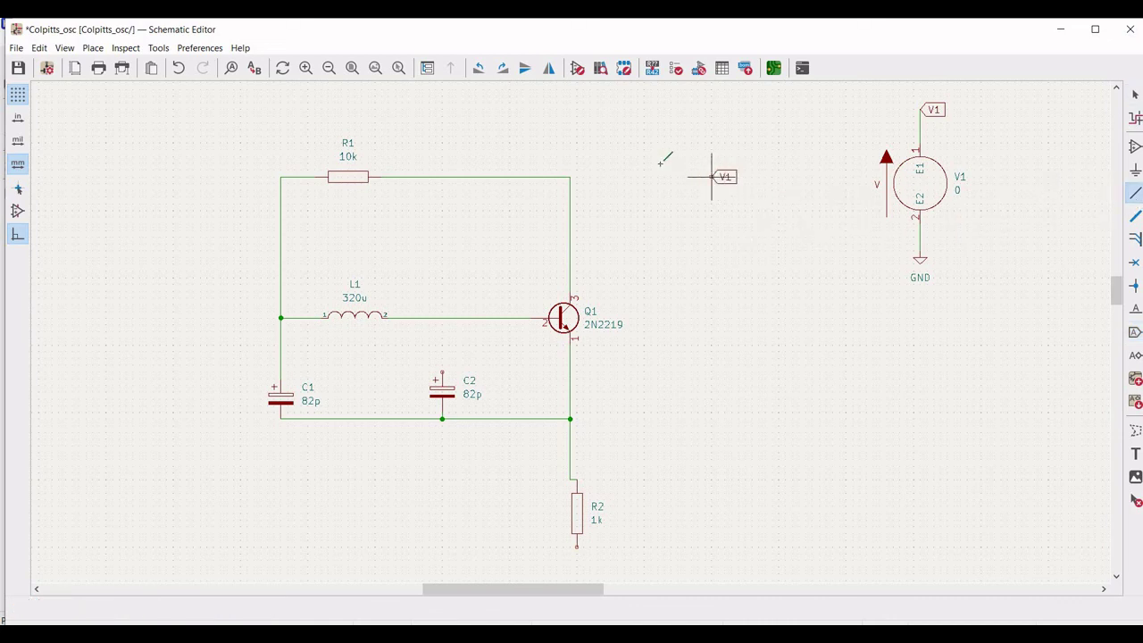
{"action": "left_click", "coordinate": [570, 177]}
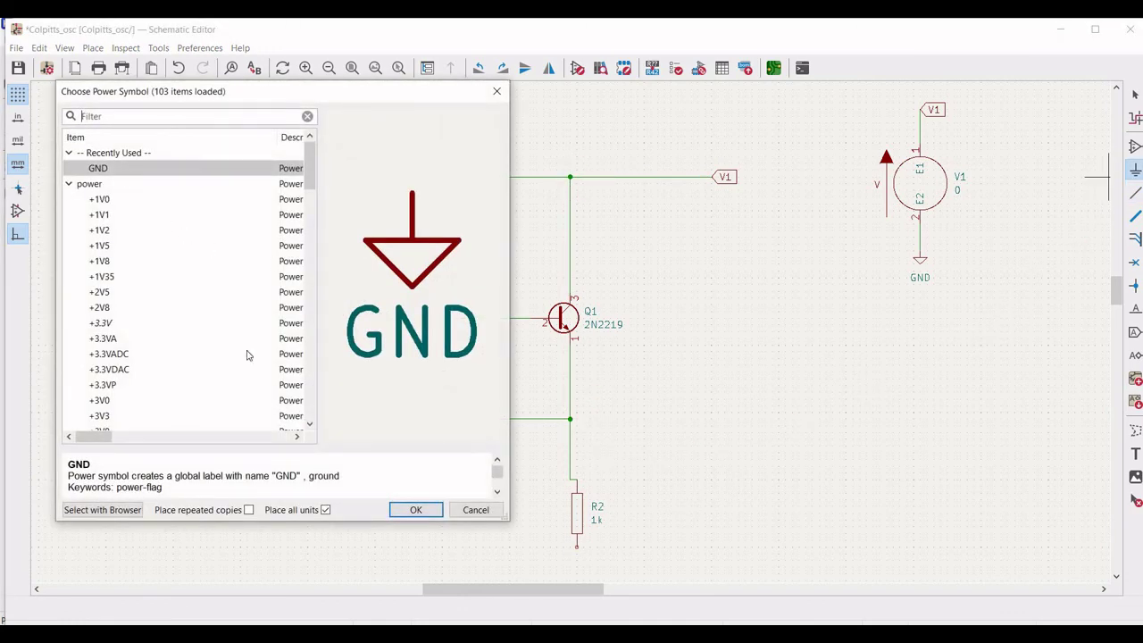
- Place a GND power symbol directly on R2's lower pin
{"action": "left_click", "coordinate": [412, 509]}
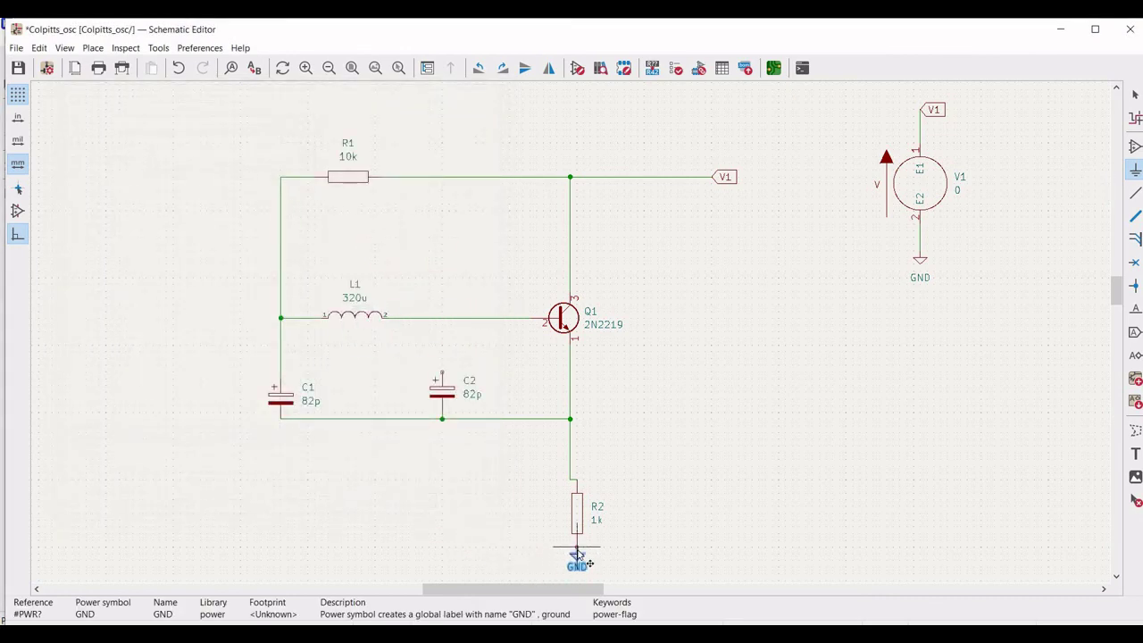
{"action": "left_click", "coordinate": [577, 550]}
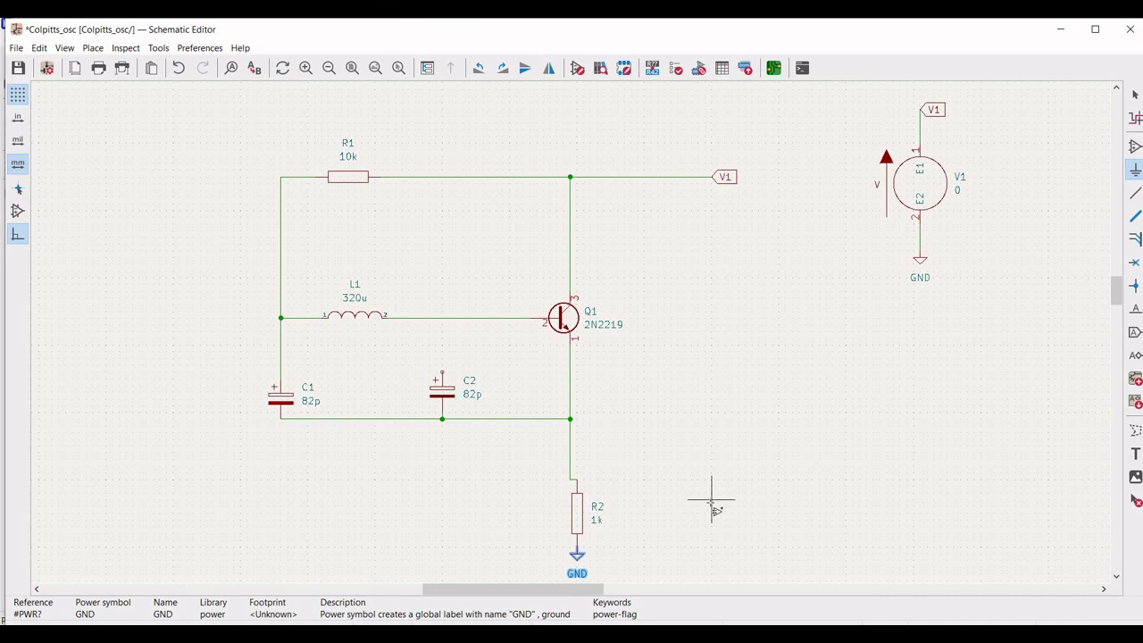
{"action": "key", "text": "Escape"}
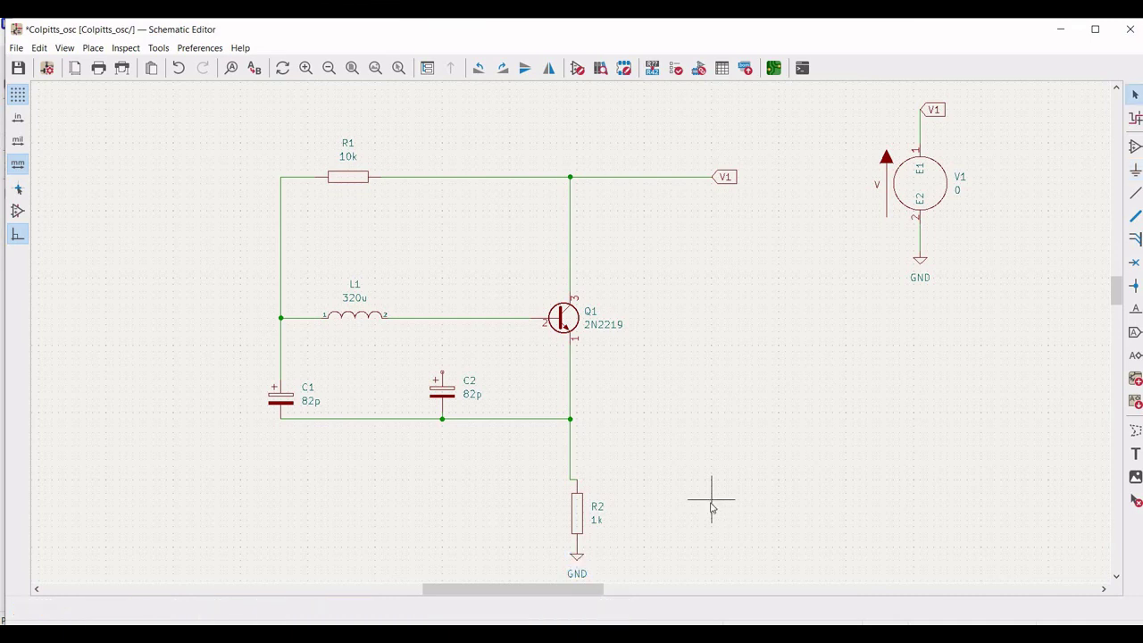
- Wire C2's upper pin to the wire between L1 and Q1's base
{"action": "left_click", "coordinate": [1135, 194]}
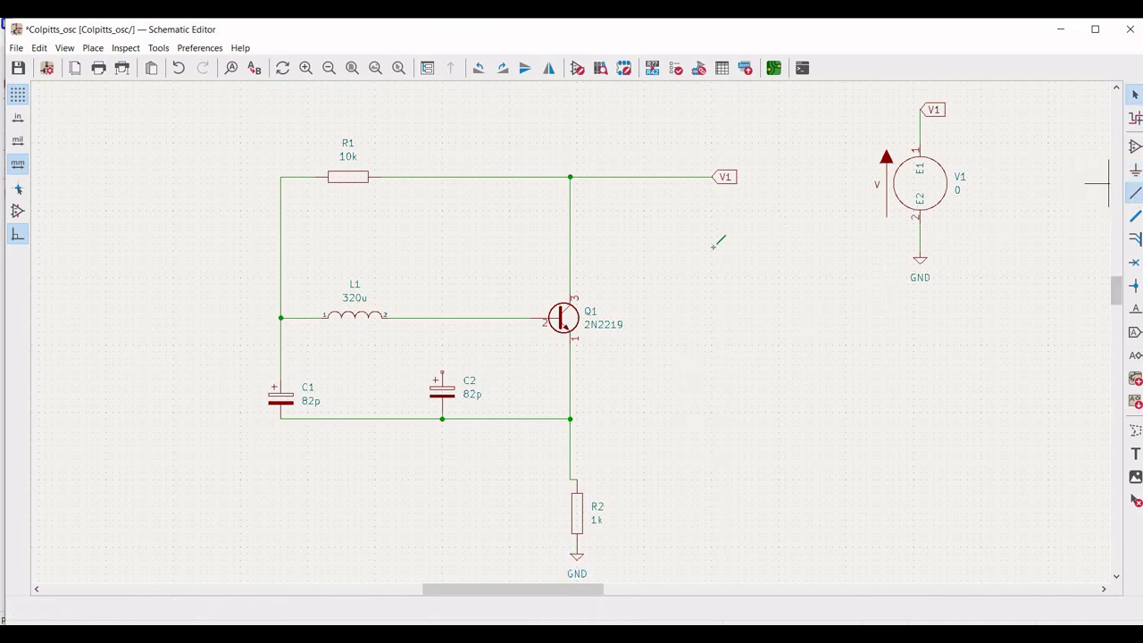
{"action": "left_click", "coordinate": [443, 369]}
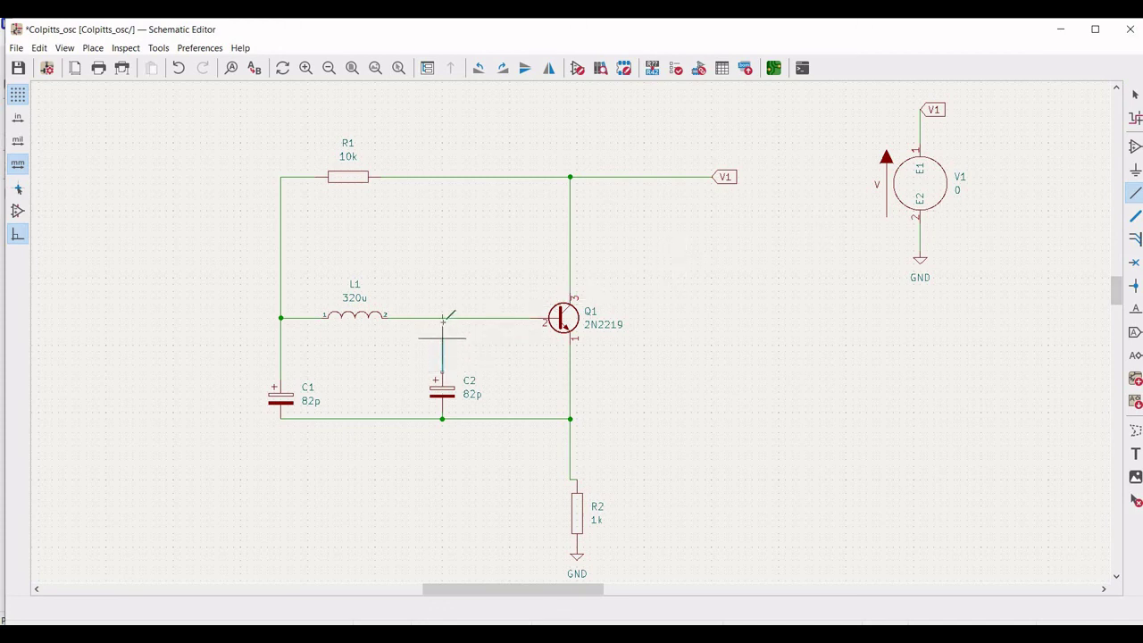
{"action": "left_click", "coordinate": [442, 318]}
{"action": "key", "text": "Escape"}
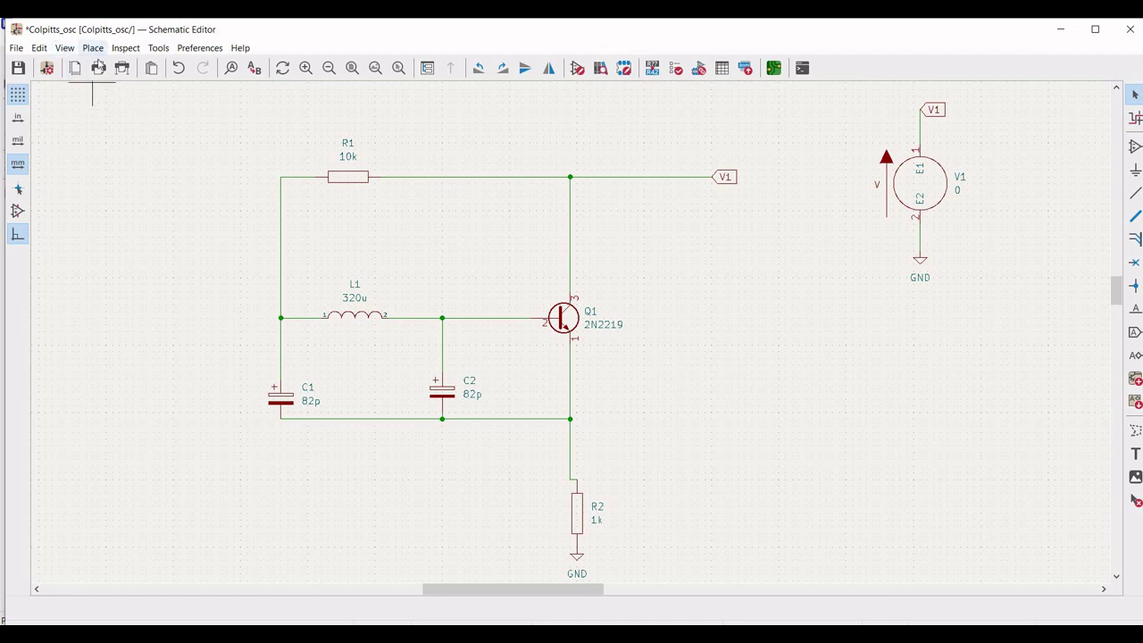
- Place the text directive ".tran 0.01 10m" in the empty area to the left of R1 and save the schematic
{"action": "left_click", "coordinate": [93, 47]}
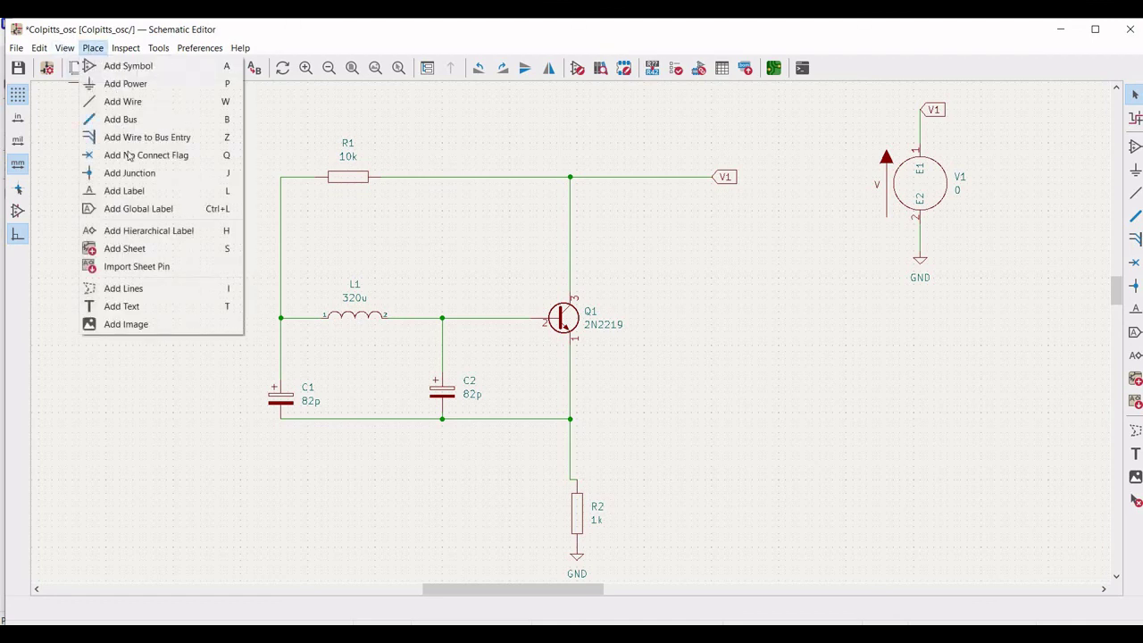
{"action": "left_click", "coordinate": [126, 306]}
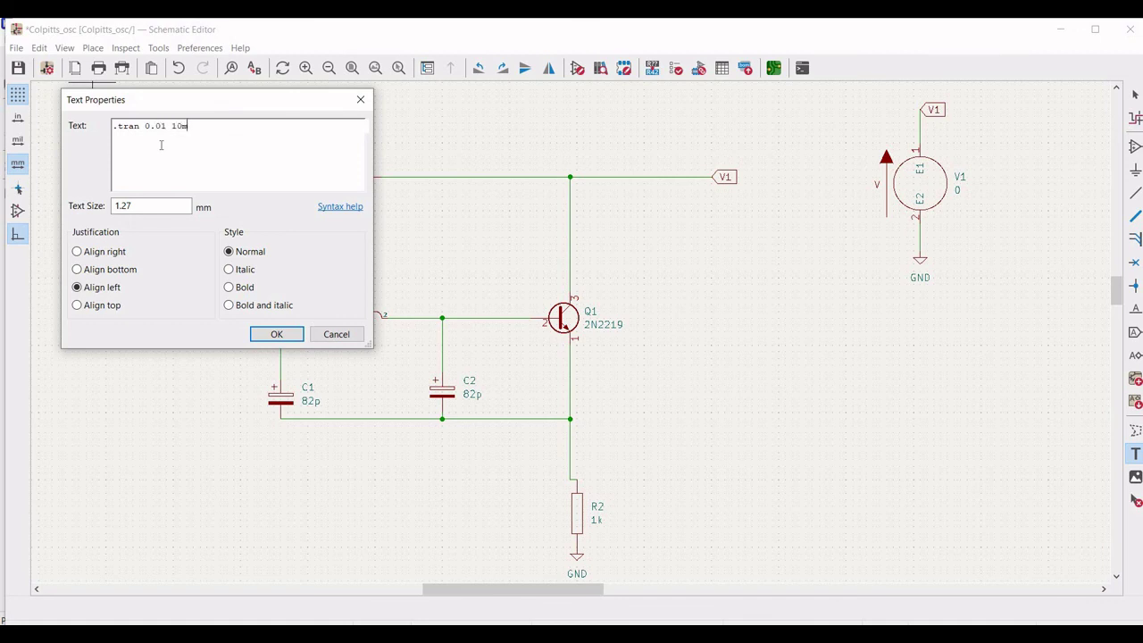
{"action": "left_click", "coordinate": [276, 334]}
{"action": "left_click", "coordinate": [119, 139]}
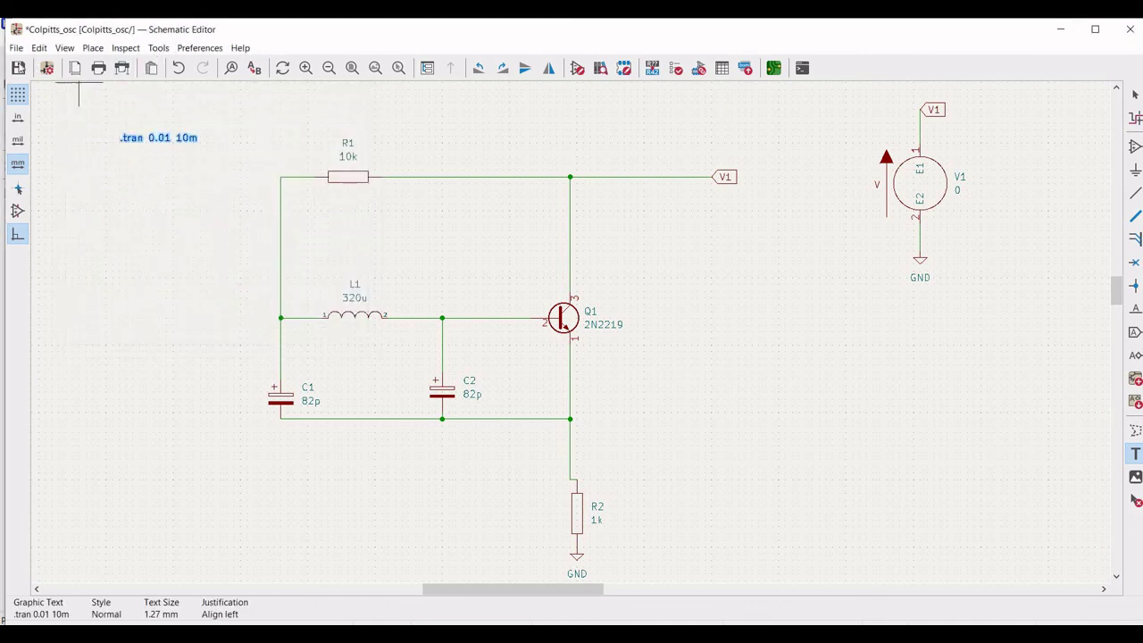
{"action": "left_click", "coordinate": [21, 69]}
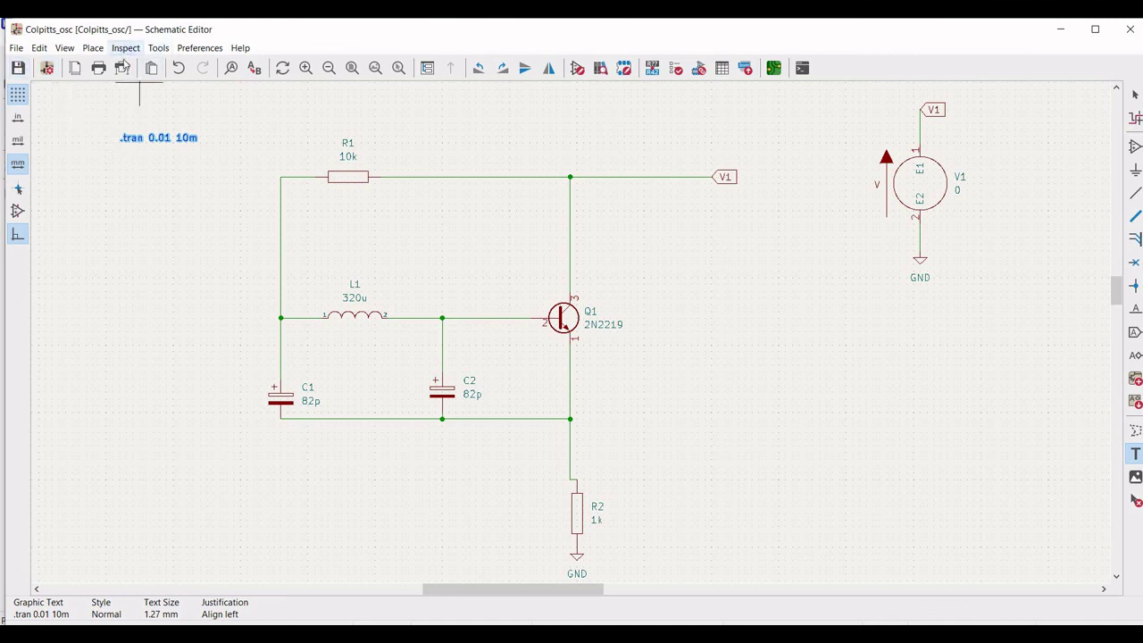
- Open the Spice simulator and configure a transient analysis with time step 1e-08, final time 0.001 and initial time 0 seconds
{"action": "left_click", "coordinate": [125, 49]}
{"action": "left_click", "coordinate": [143, 132]}
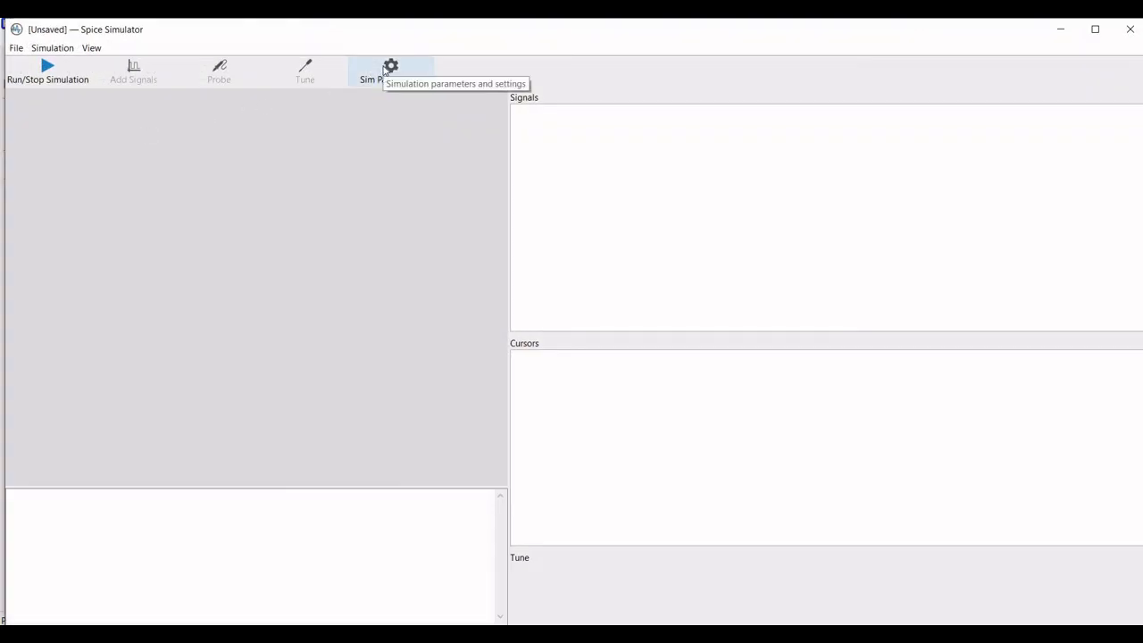
{"action": "left_click", "coordinate": [386, 69]}
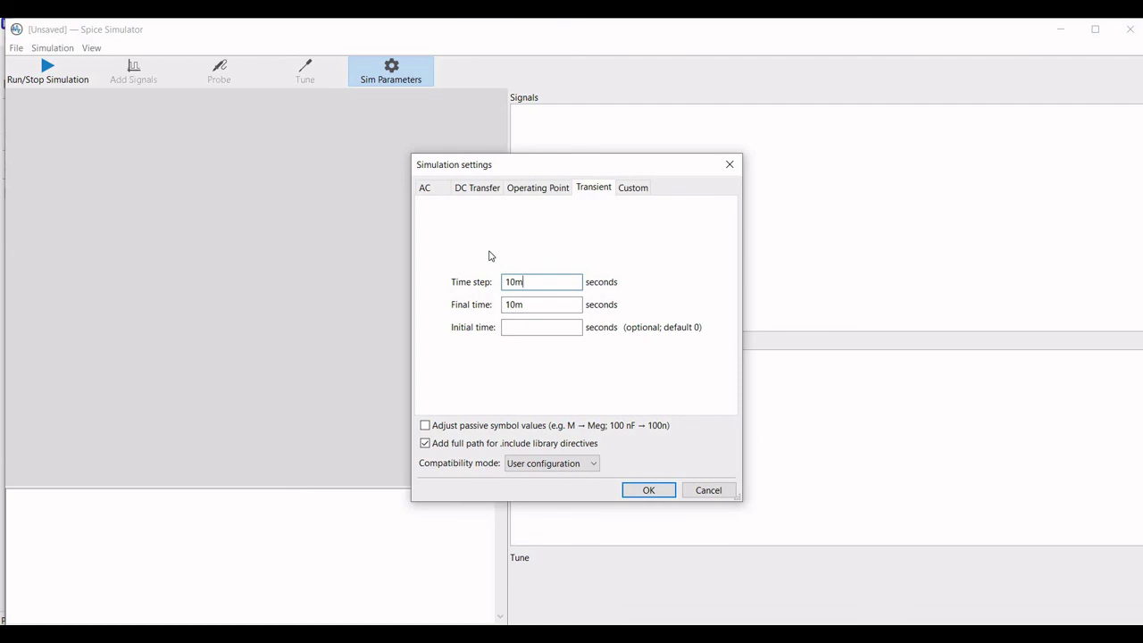
{"action": "key", "text": "BackSpace"}
{"action": "key", "text": "BackSpace"}
{"action": "key", "text": "BackSpace"}
{"action": "key", "text": "Tab"}
{"action": "type", "text": "0"}
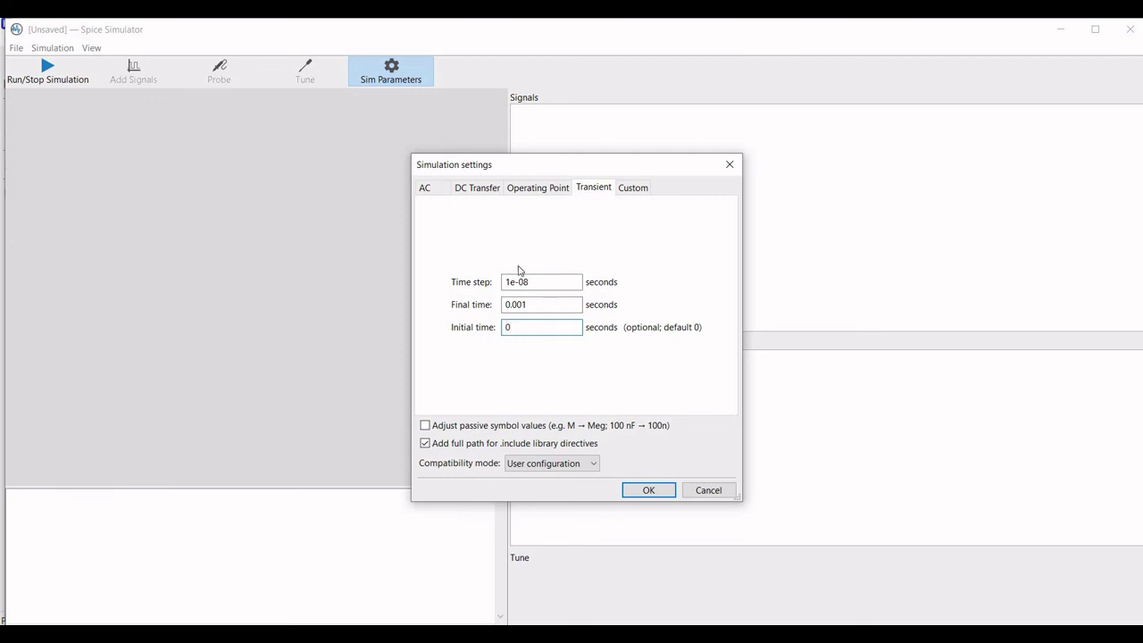
{"action": "left_click", "coordinate": [648, 490]}
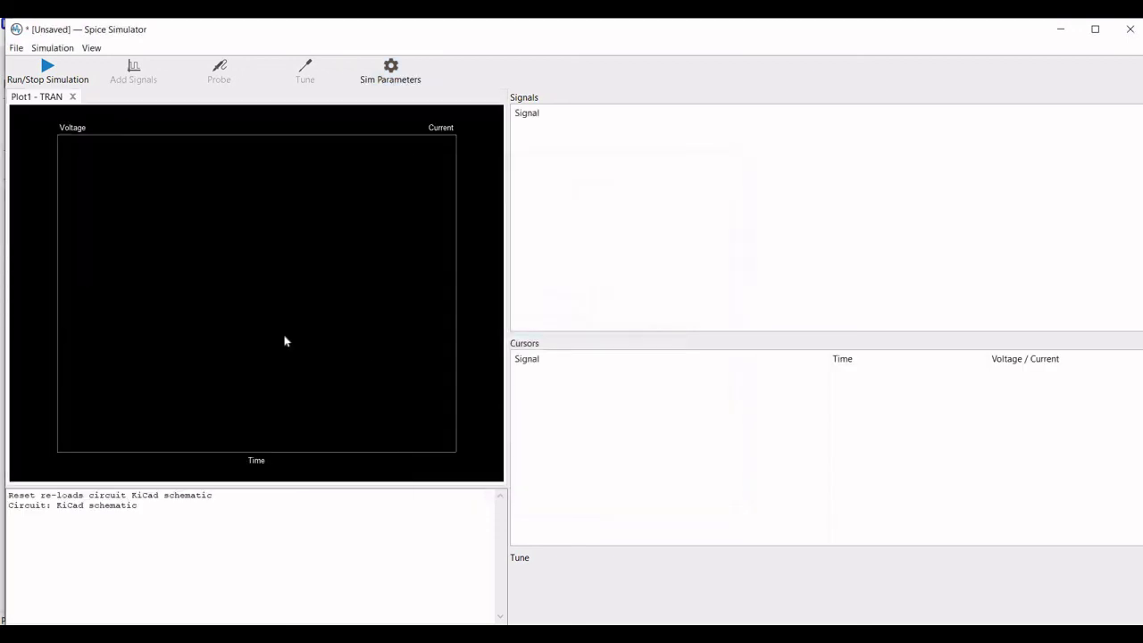
- Run the simulation and probe the voltage of the net joining C1's lower pin, Q1's emitter and R2
{"action": "left_click", "coordinate": [55, 71]}
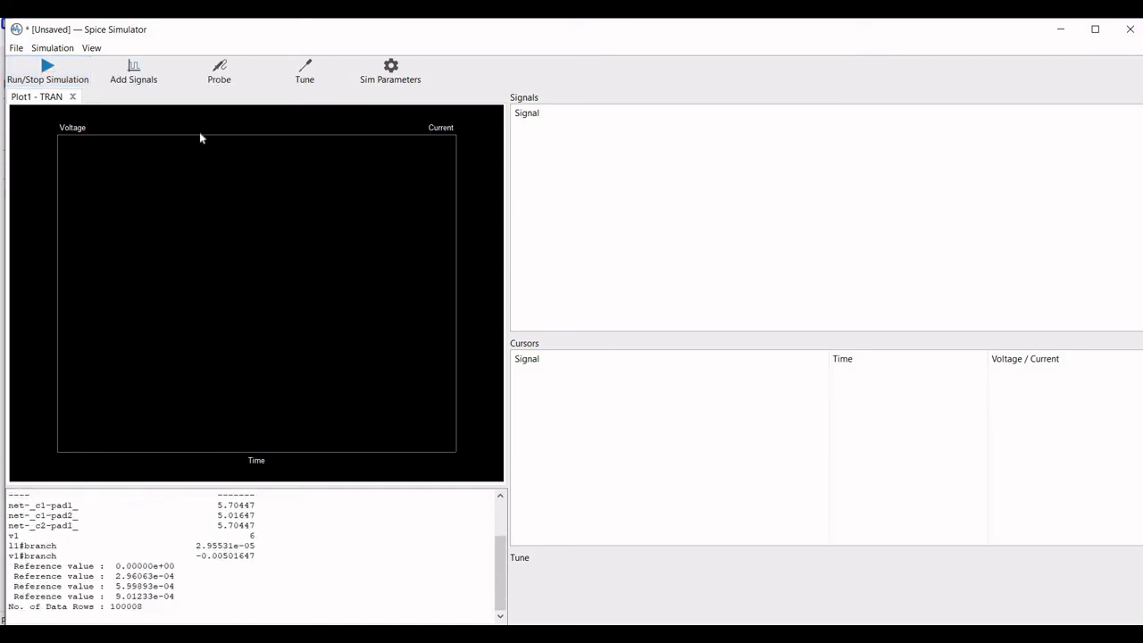
{"action": "left_click", "coordinate": [218, 71]}
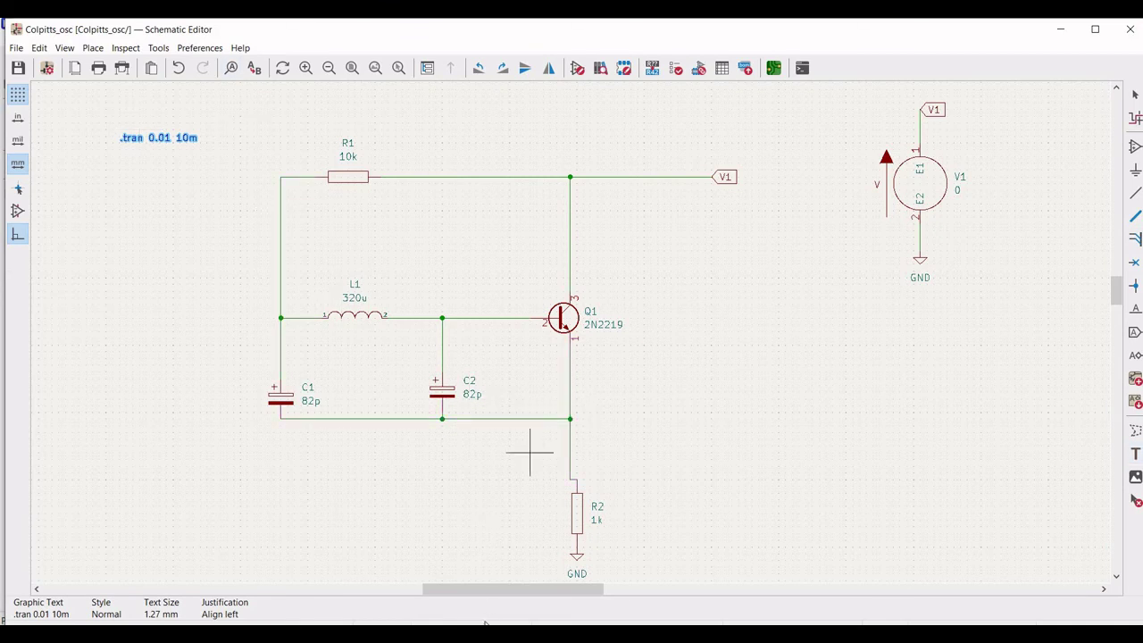
{"action": "mouse_move", "coordinate": [485, 623]}
{"action": "left_click", "coordinate": [607, 580]}
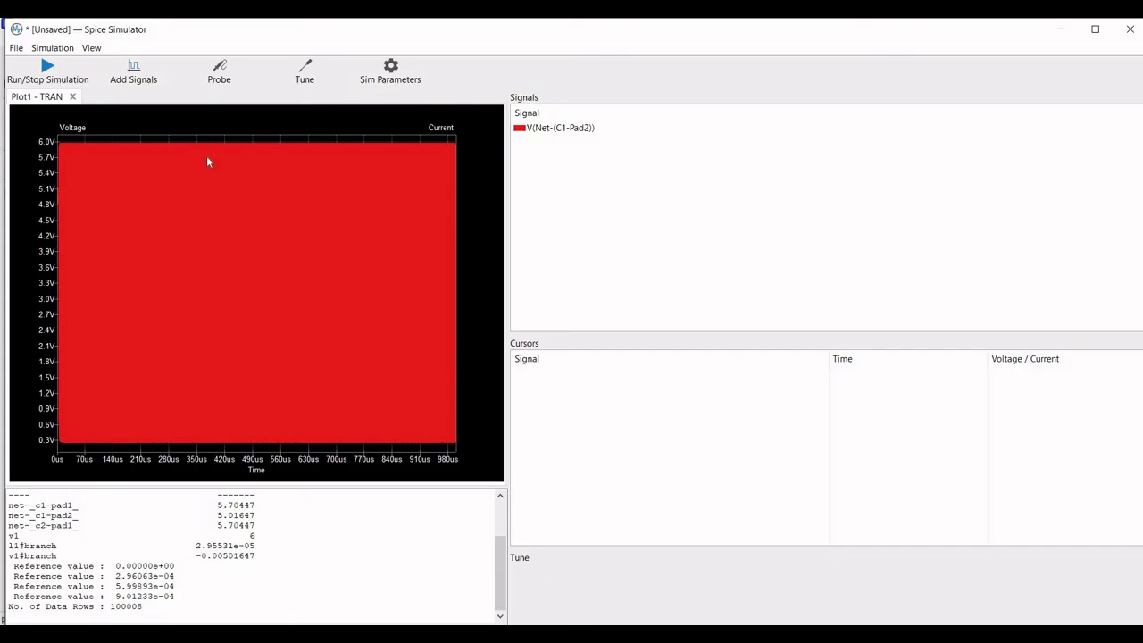
- Examine individual oscillation cycles of the V(Net-(C1-Pad2)) waveform in a window from about 24 to 32 µs
{"action": "left_click_drag", "start_coordinate": [46, 123], "coordinate": [156, 449]}
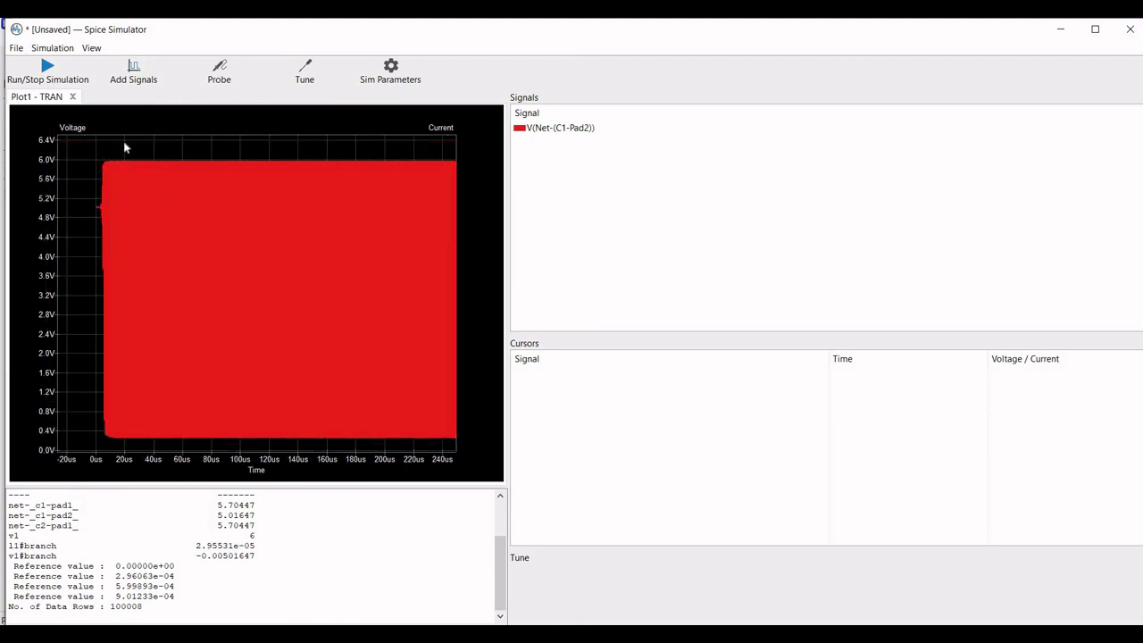
{"action": "left_click_drag", "start_coordinate": [124, 139], "coordinate": [239, 441]}
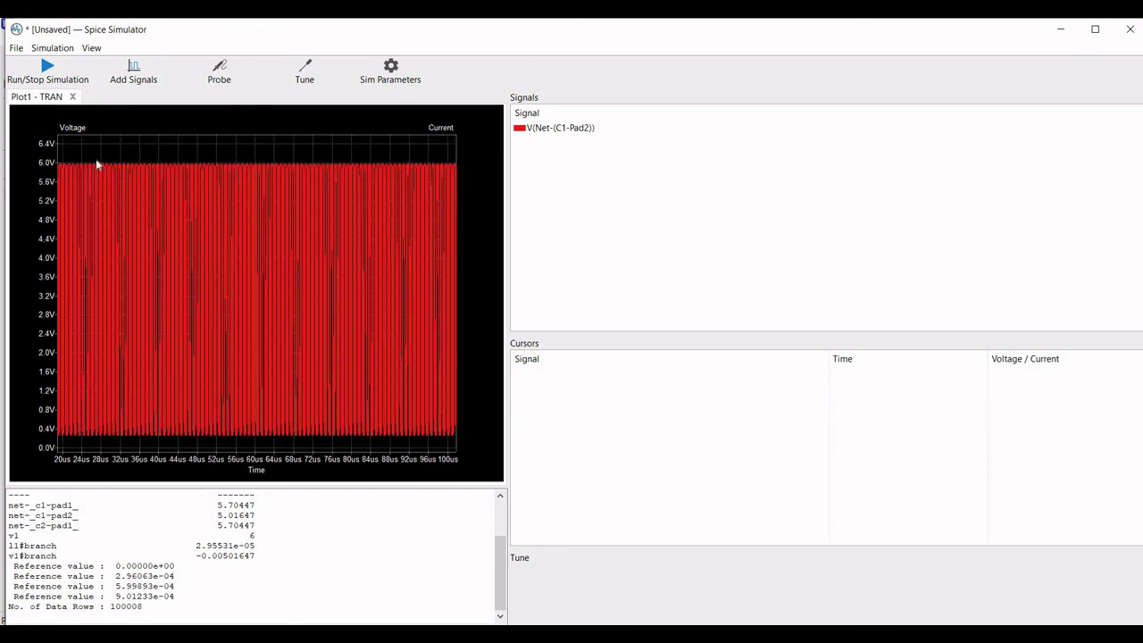
{"action": "left_click_drag", "start_coordinate": [75, 156], "coordinate": [248, 444]}
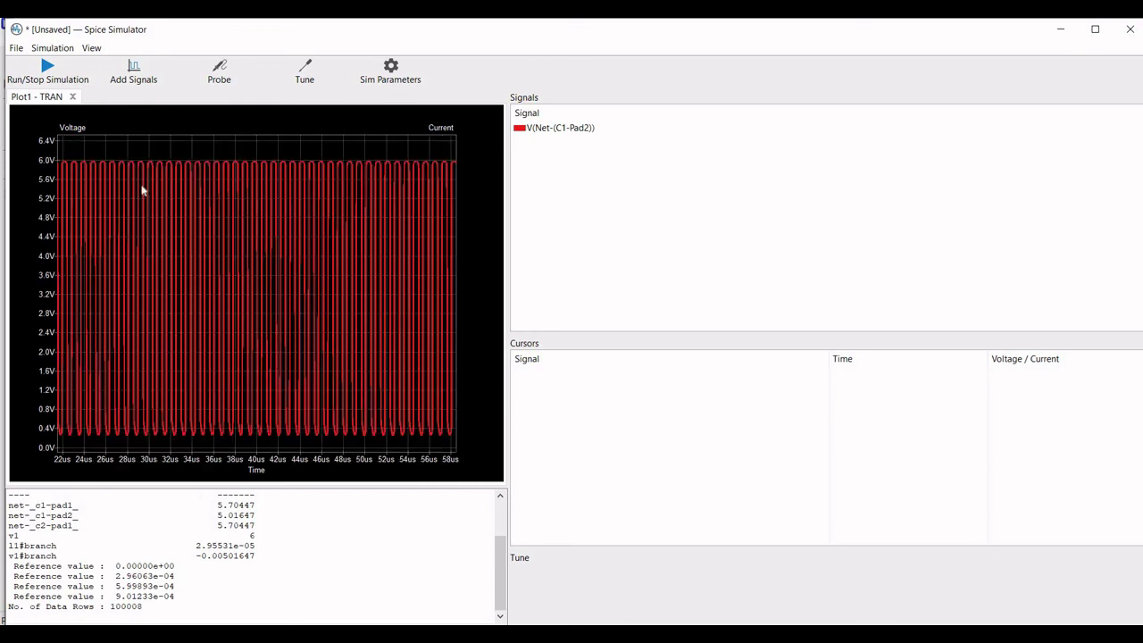
{"action": "left_click_drag", "start_coordinate": [85, 144], "coordinate": [264, 433]}
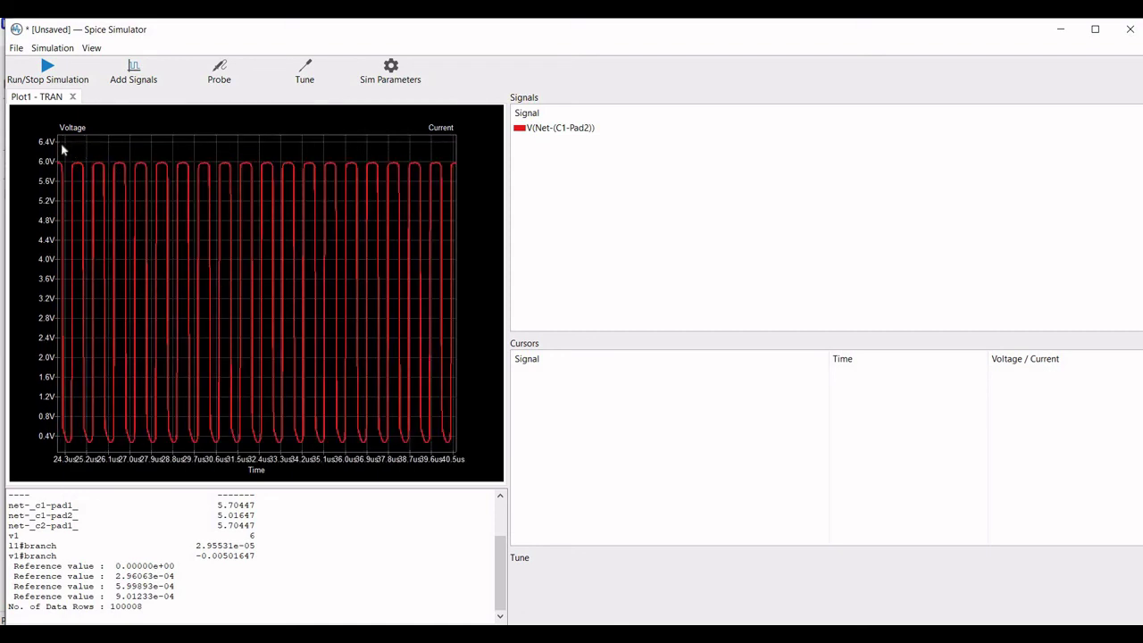
{"action": "left_click_drag", "start_coordinate": [60, 146], "coordinate": [309, 442]}
{"action": "left_click_drag", "start_coordinate": [69, 142], "coordinate": [355, 459]}
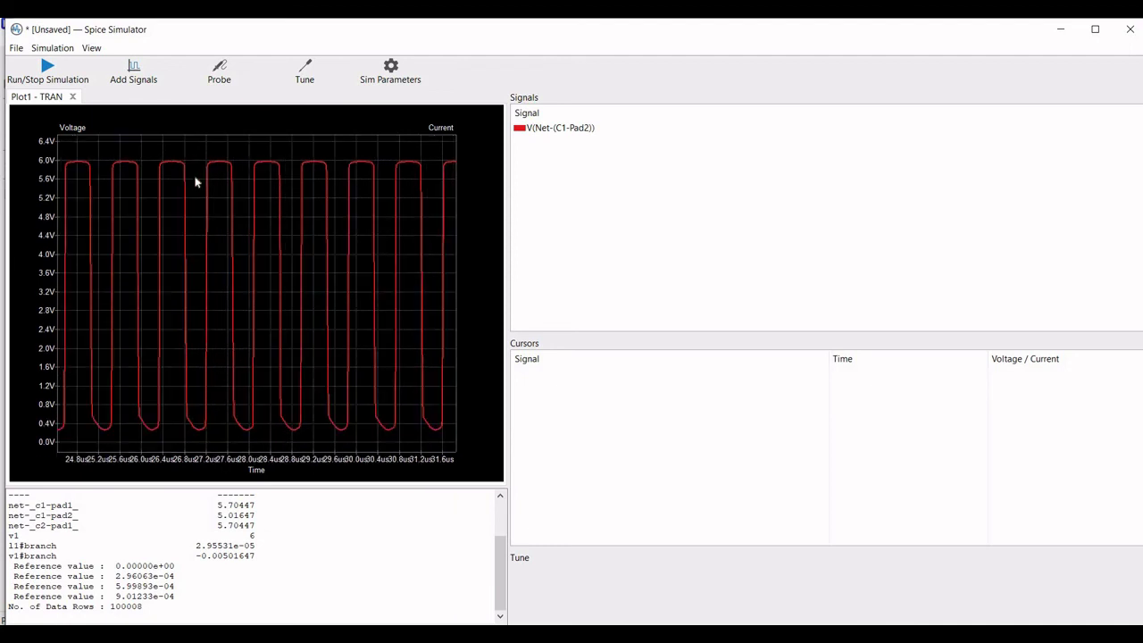